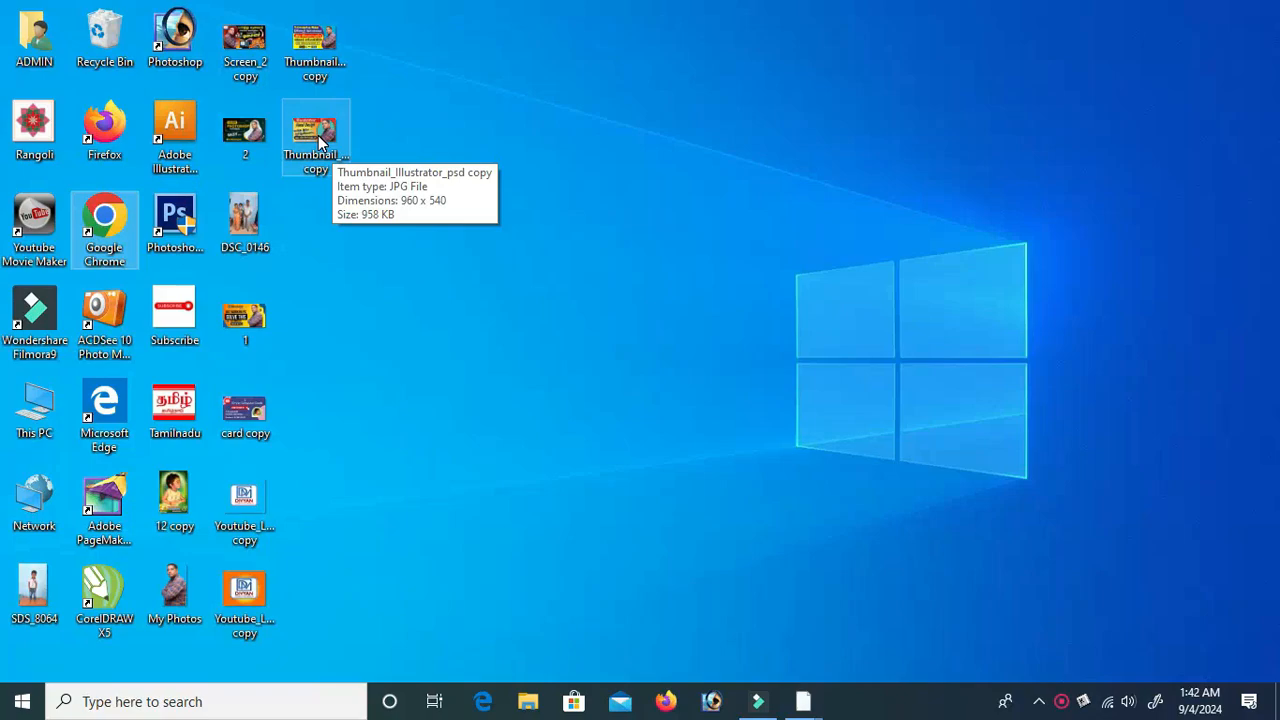
# Step: Open the yellow thumbnail image named 1 from the desktop for viewing
pyautogui.click(314, 42)
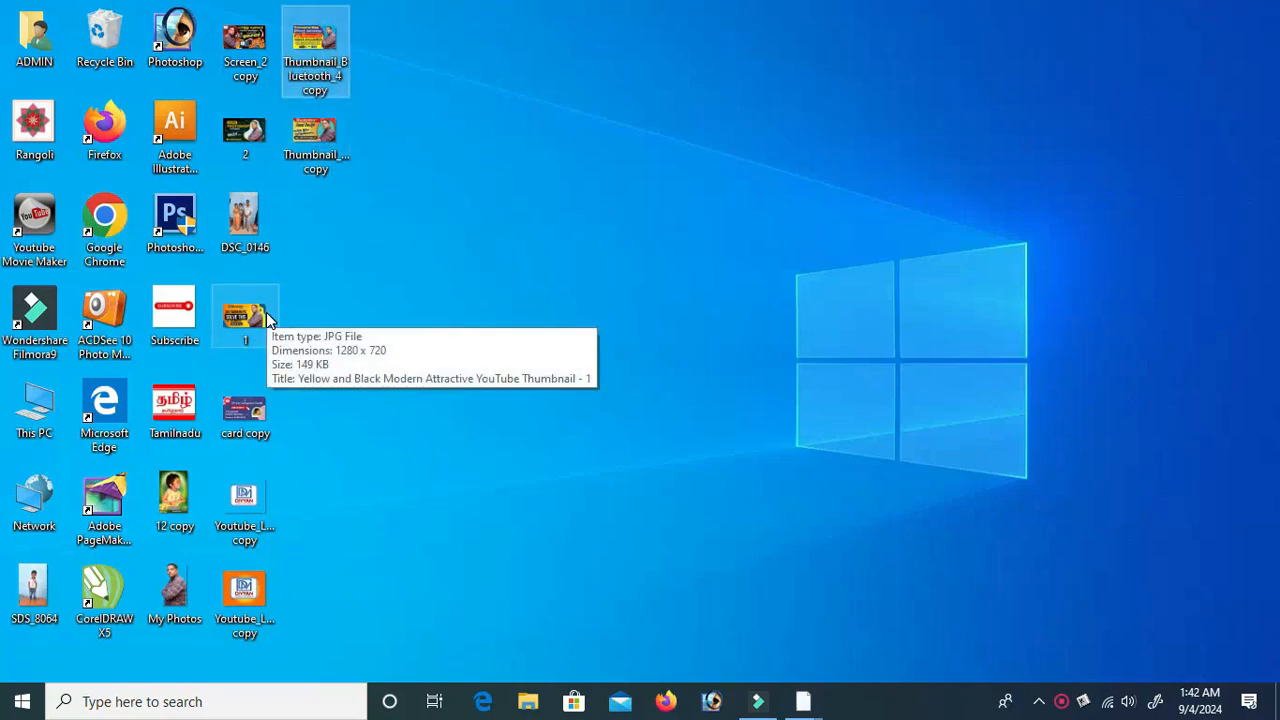
pyautogui.click(266, 312)
pyautogui.rightClick(266, 314)
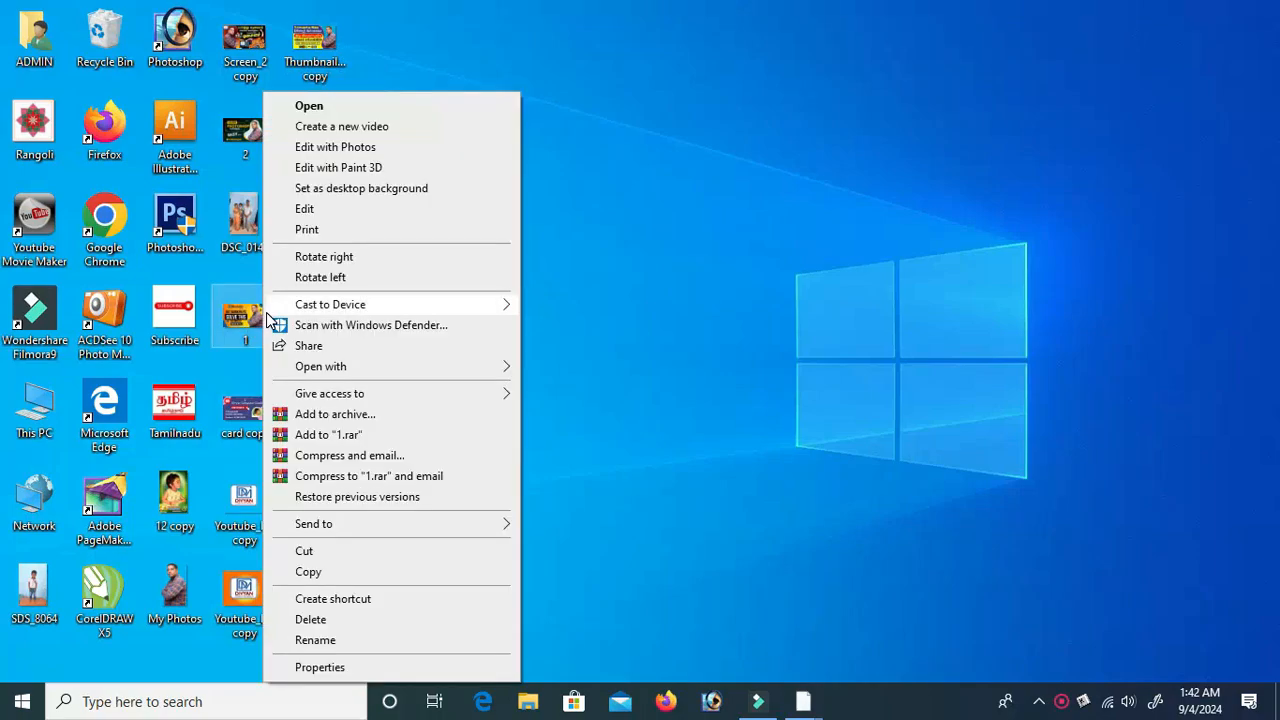
pyautogui.click(367, 110)
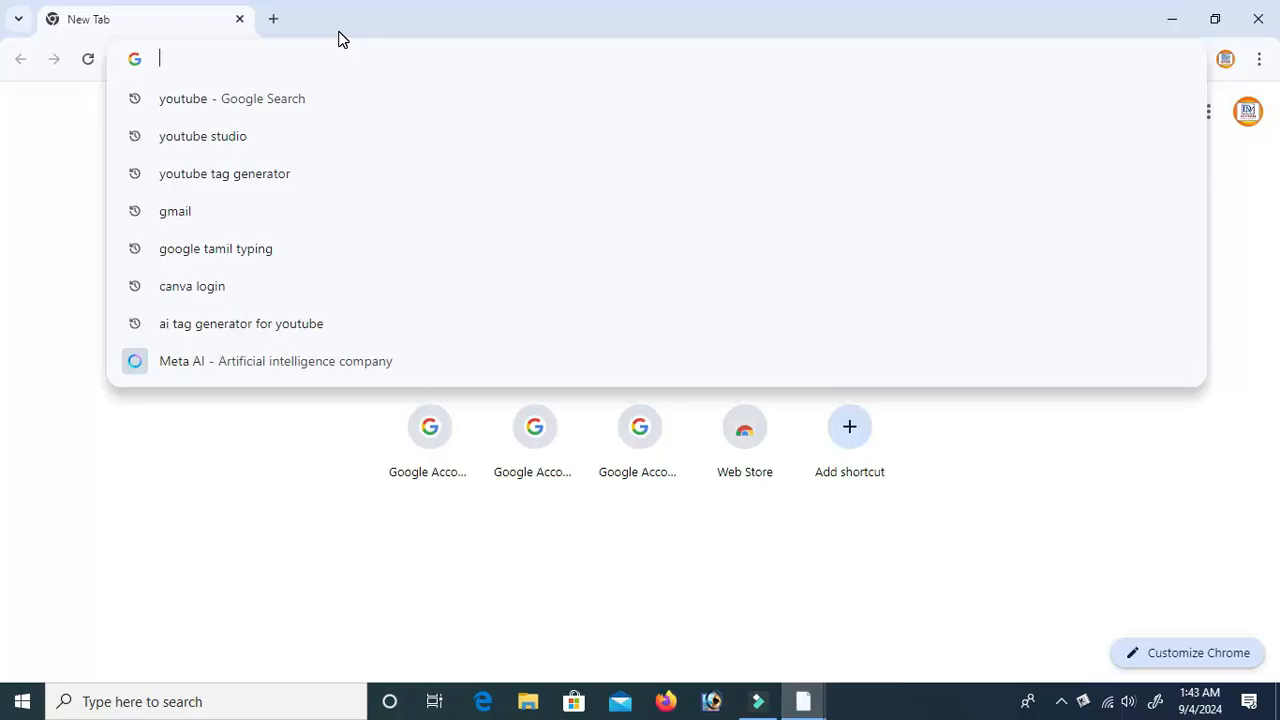
# Step: Search for google in Chrome and open the google.co.in home page from the results
pyautogui.write('g')
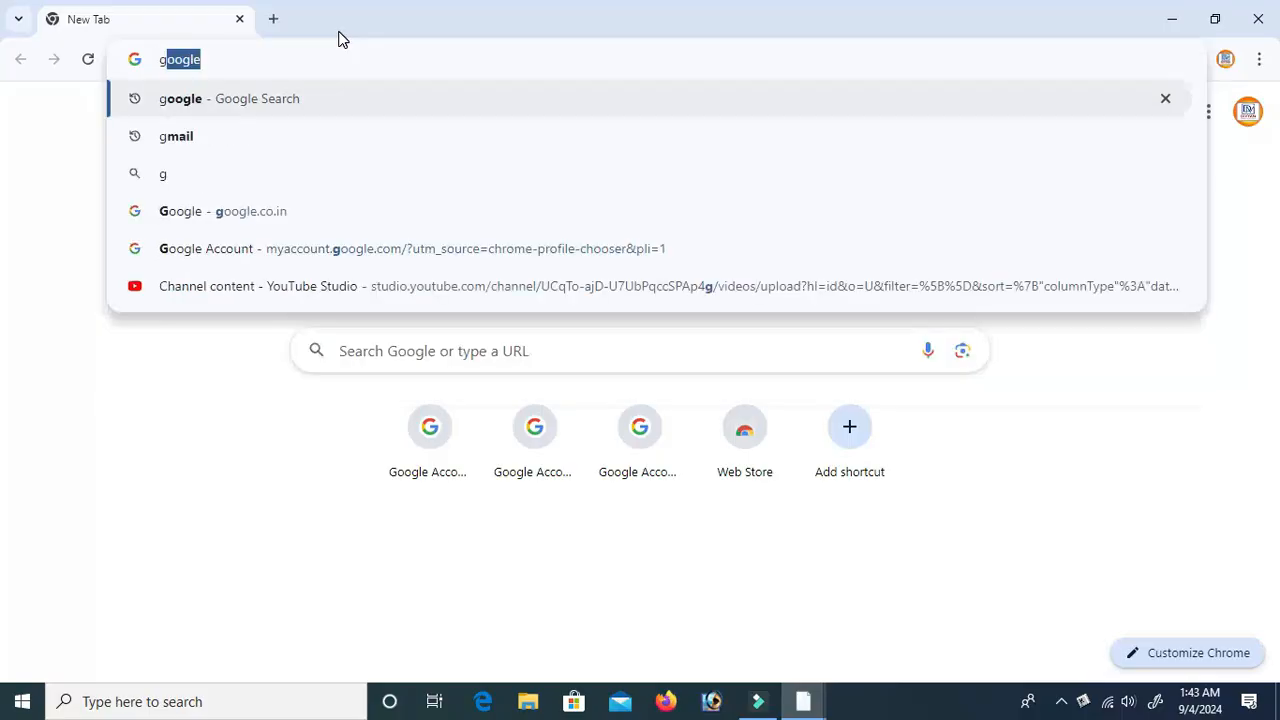
pyautogui.write('oogle')
pyautogui.press('Return')
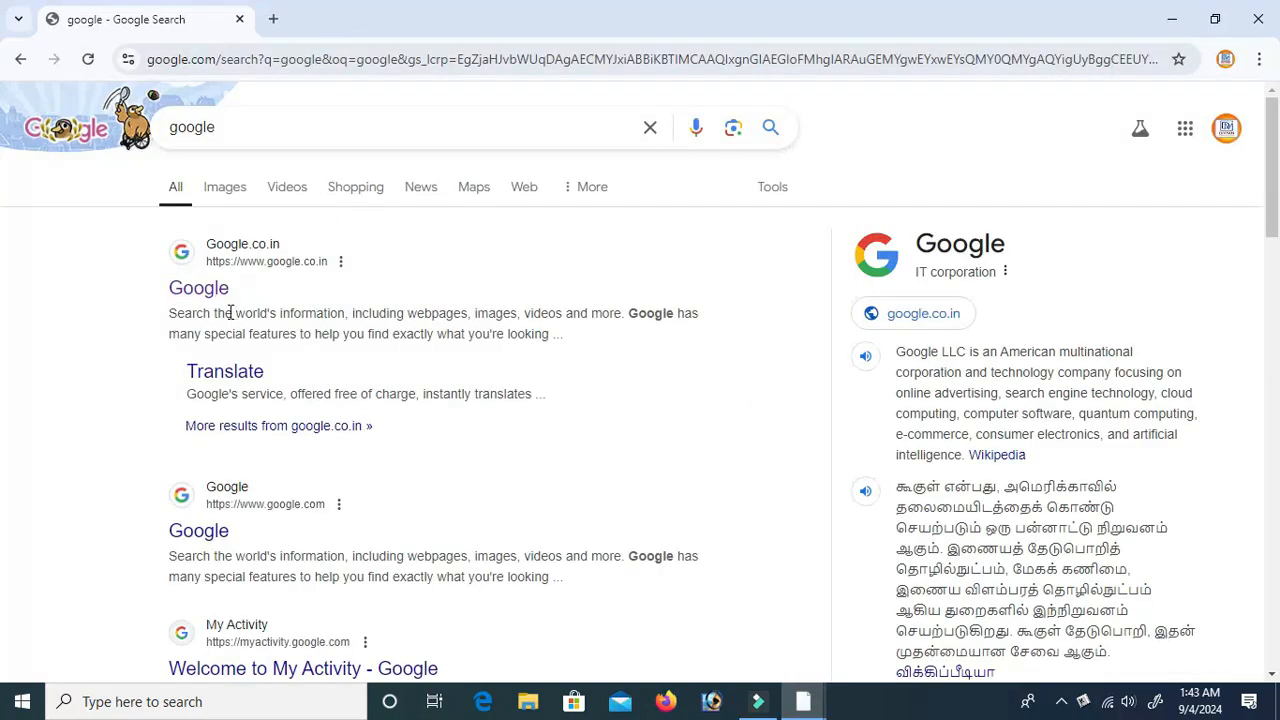
pyautogui.click(205, 290)
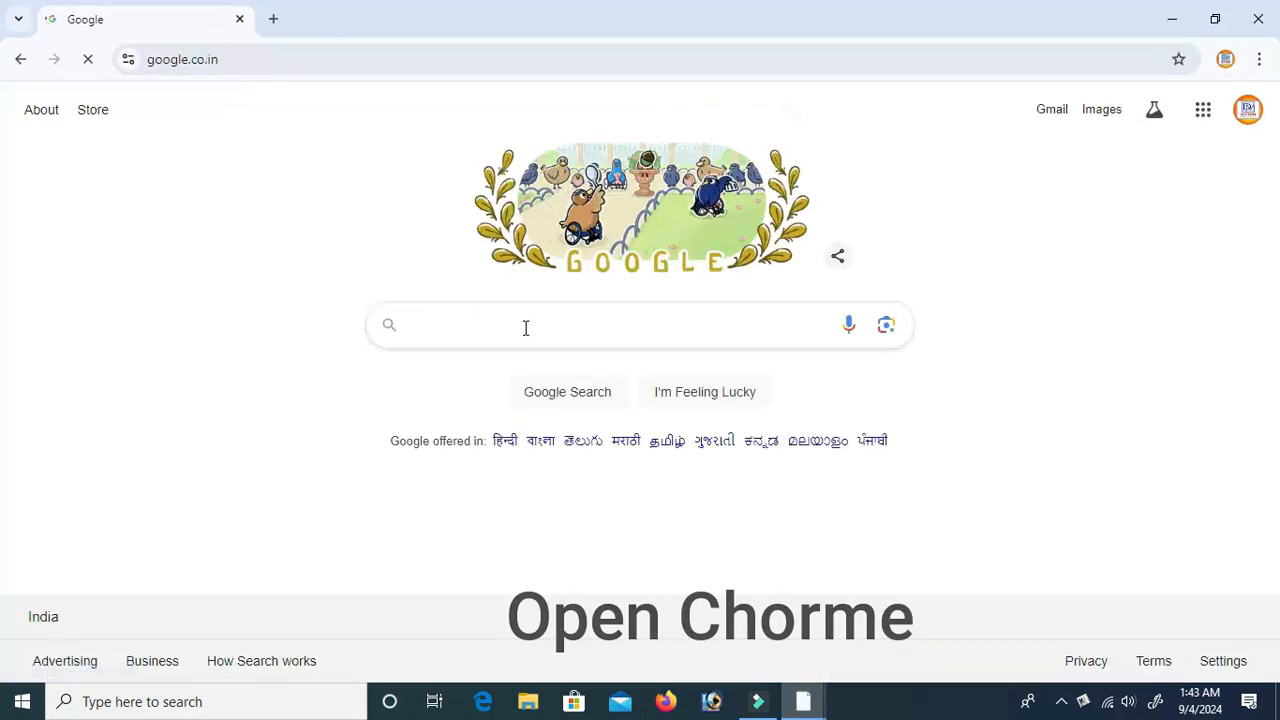
# Step: Search Google for canva and open the Canva website from the results
pyautogui.click(525, 327)
pyautogui.write('canva')
pyautogui.press('Return')
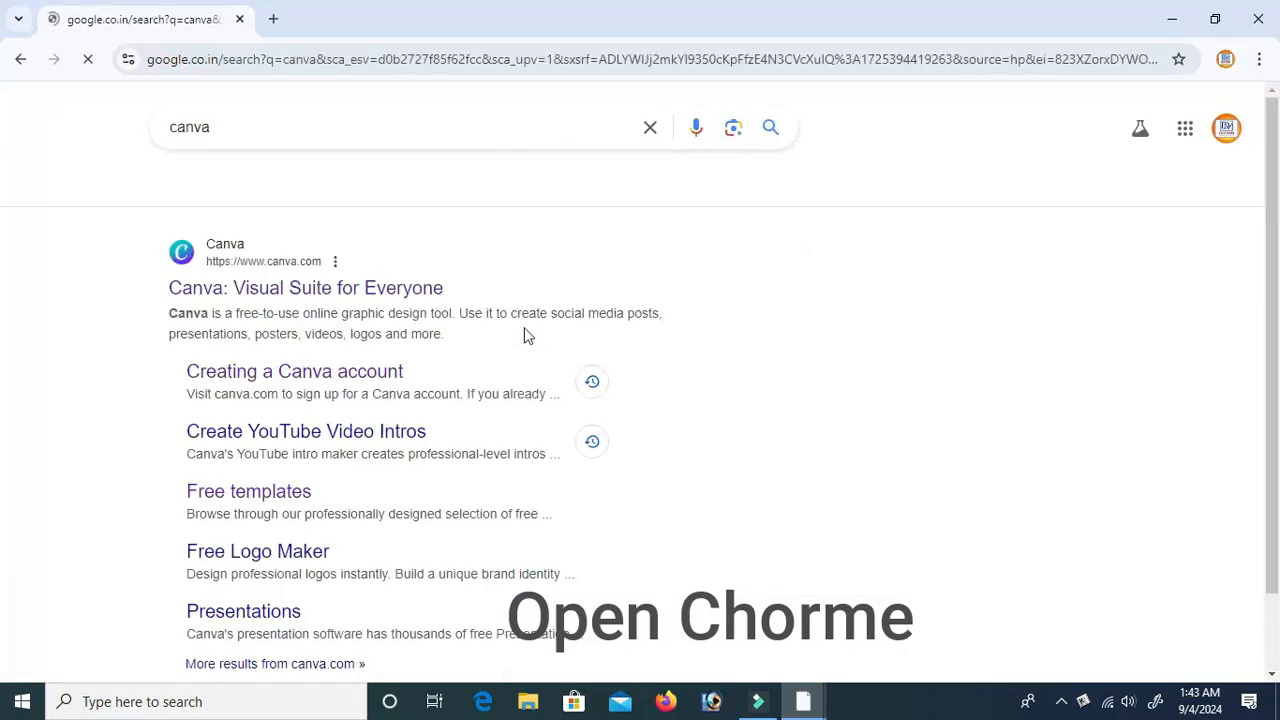
pyautogui.click(225, 248)
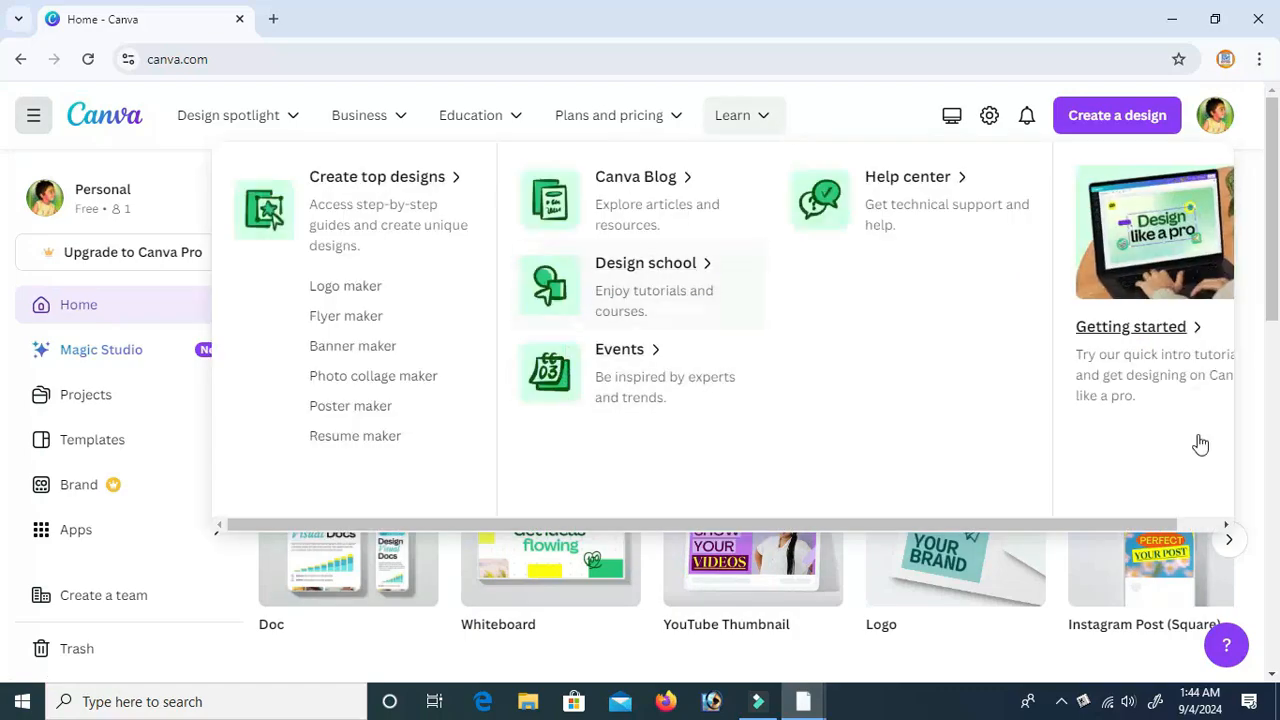
# Step: Look up YouTube thumbnails in Canva's template search and open the suggested YouTube Thumbnail template category
pyautogui.click(591, 277)
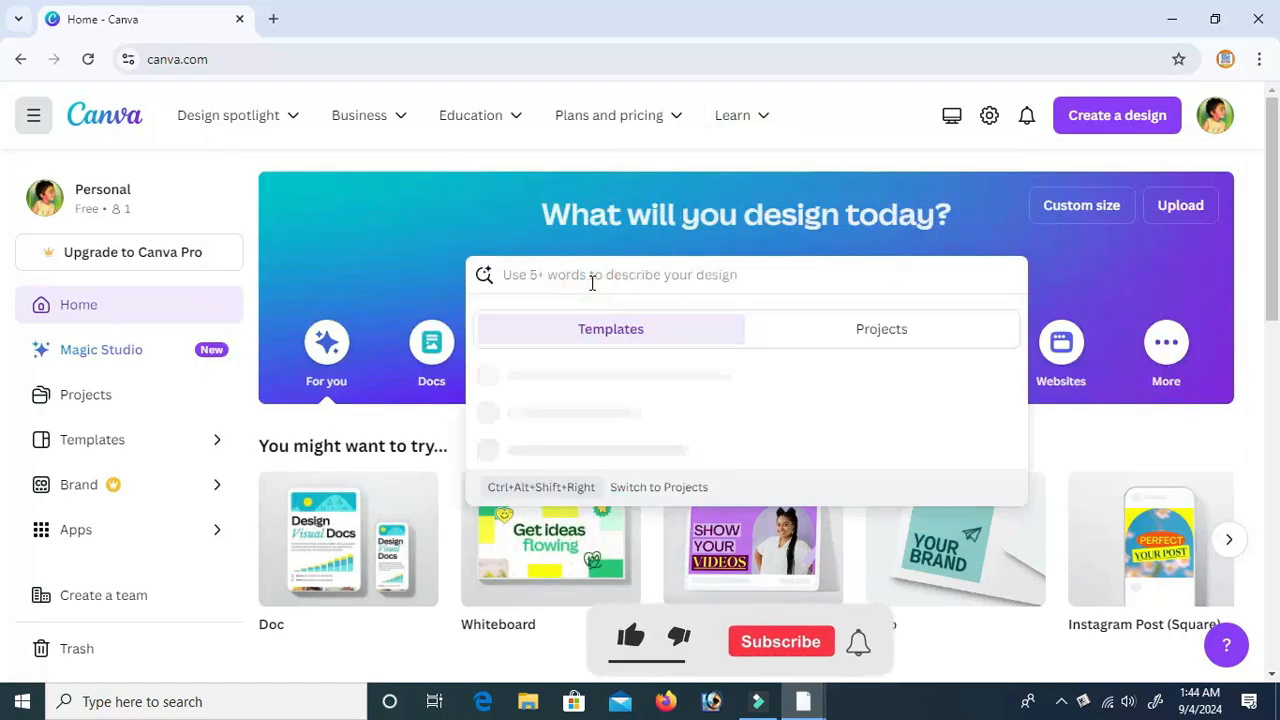
pyautogui.write('yout')
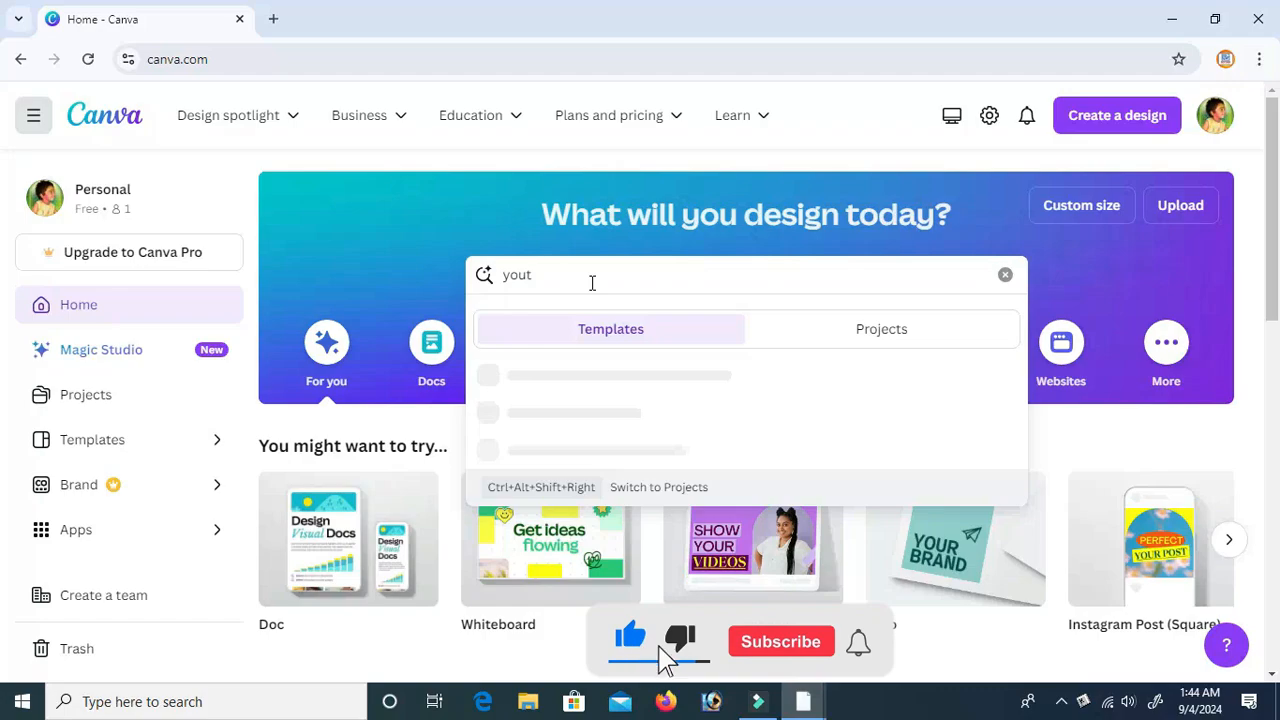
pyautogui.write('ube tu')
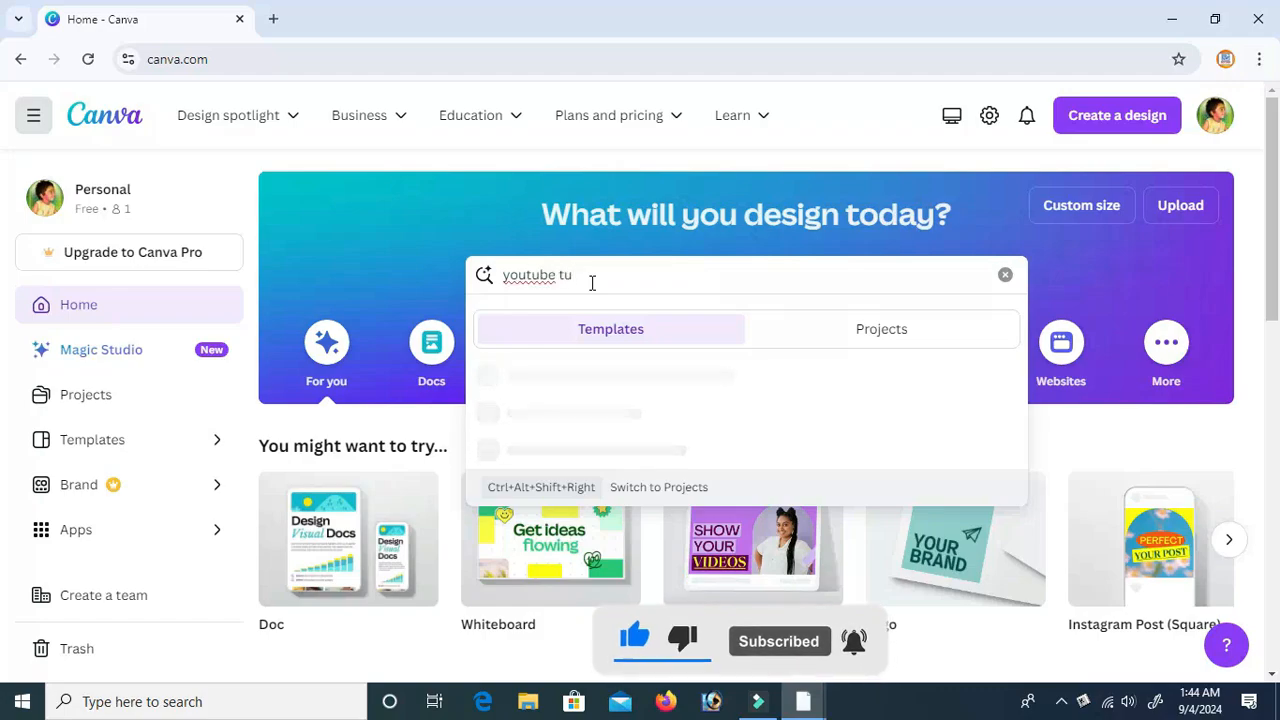
pyautogui.press('BackSpace')
pyautogui.write('humn')
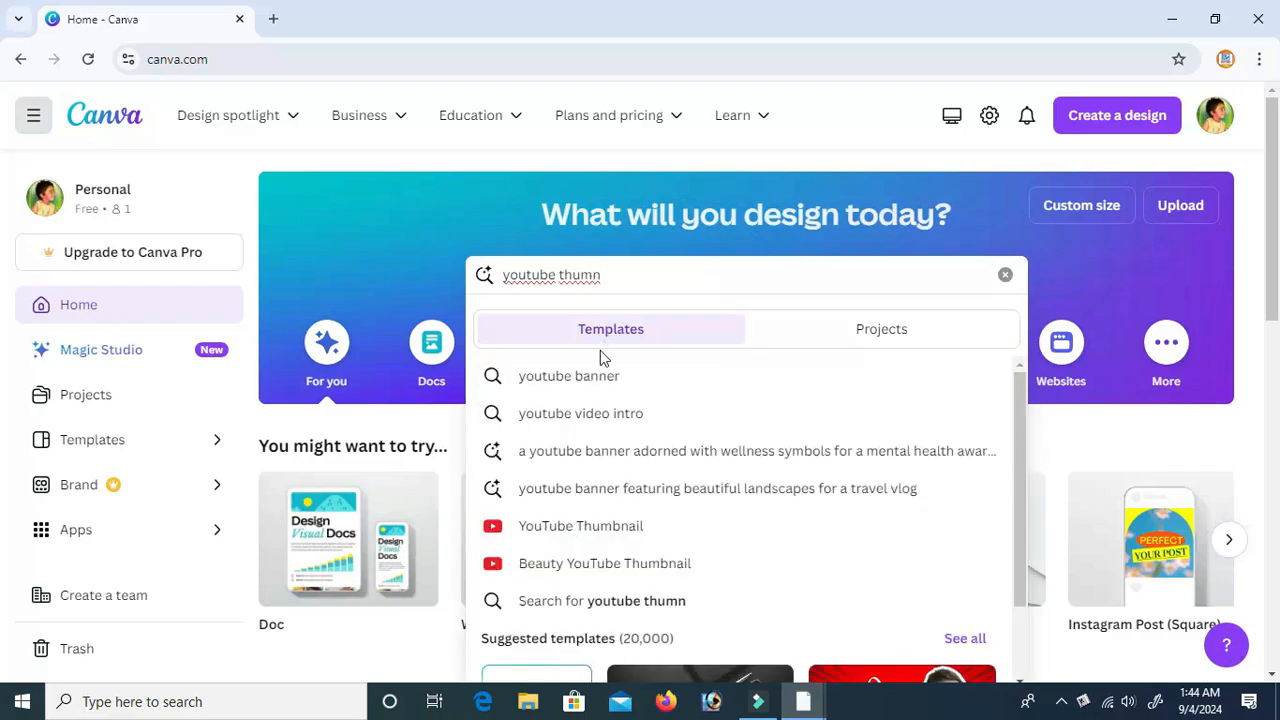
pyautogui.click(638, 531)
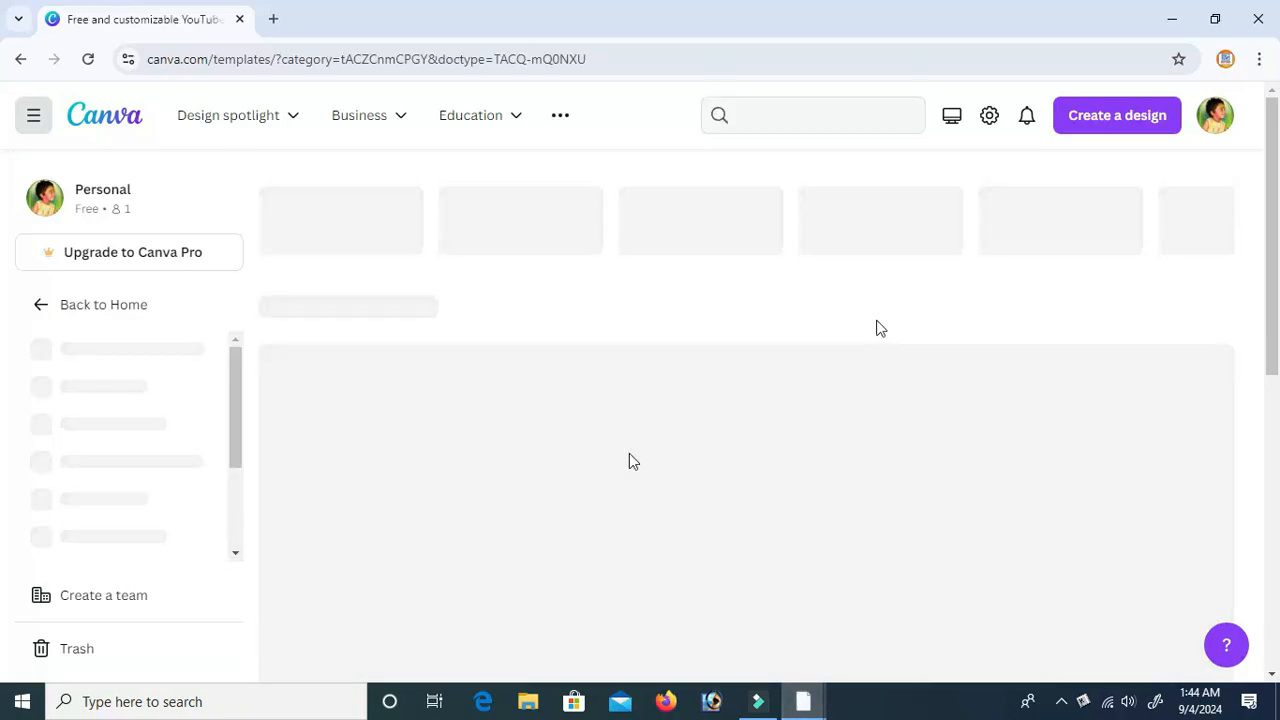
# Step: Choose the Purple and White Modern Business YouTube Thumbnail template and open it for customizing
pyautogui.scroll(-3, 742, 478)
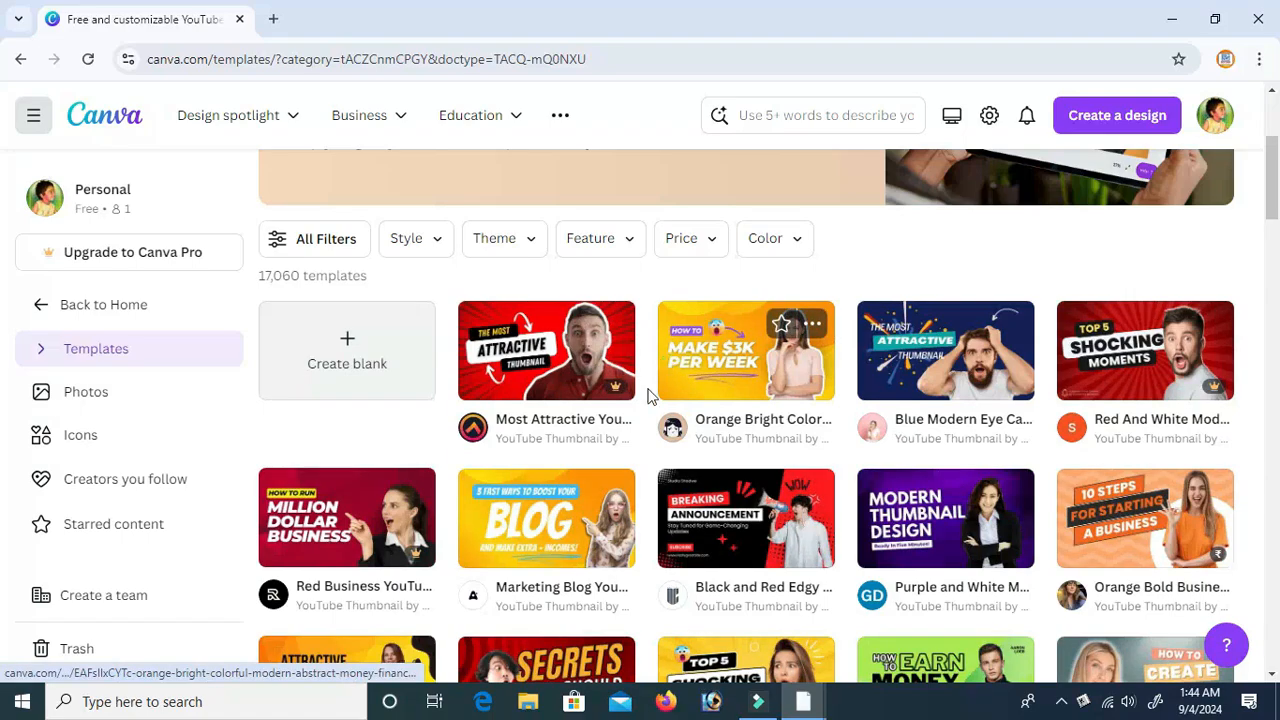
pyautogui.moveTo(616, 389)
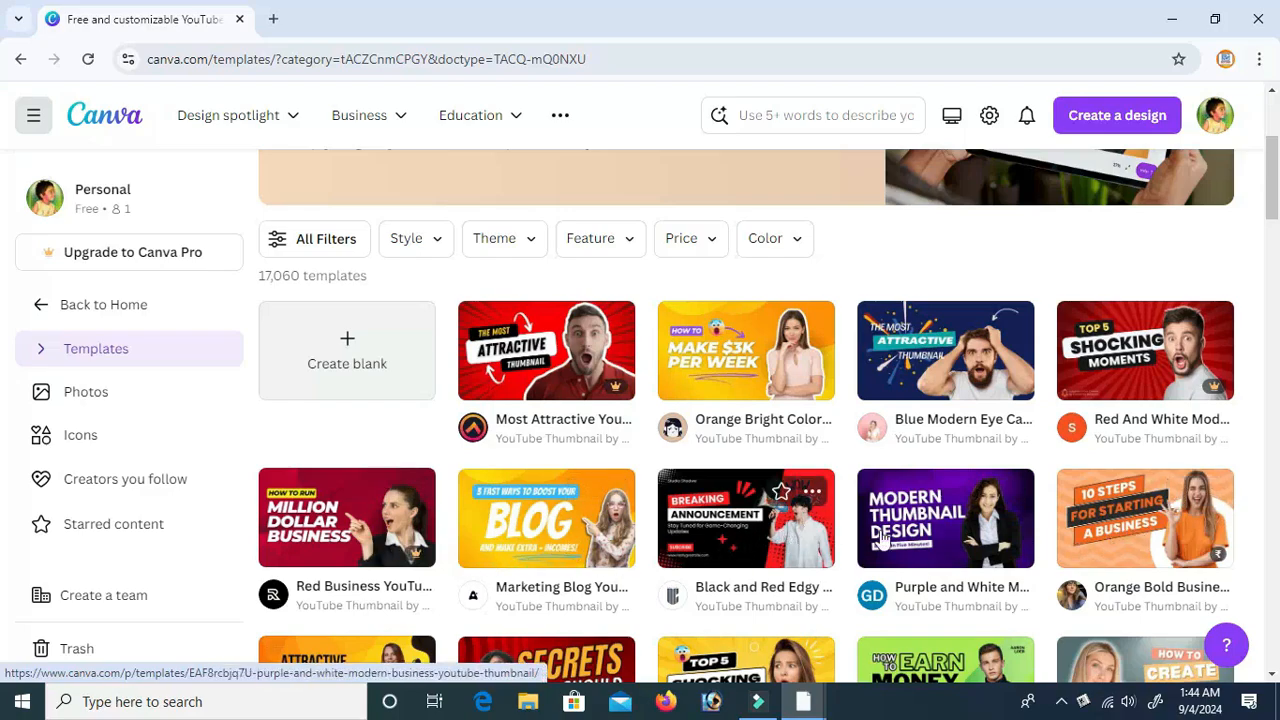
pyautogui.click(948, 543)
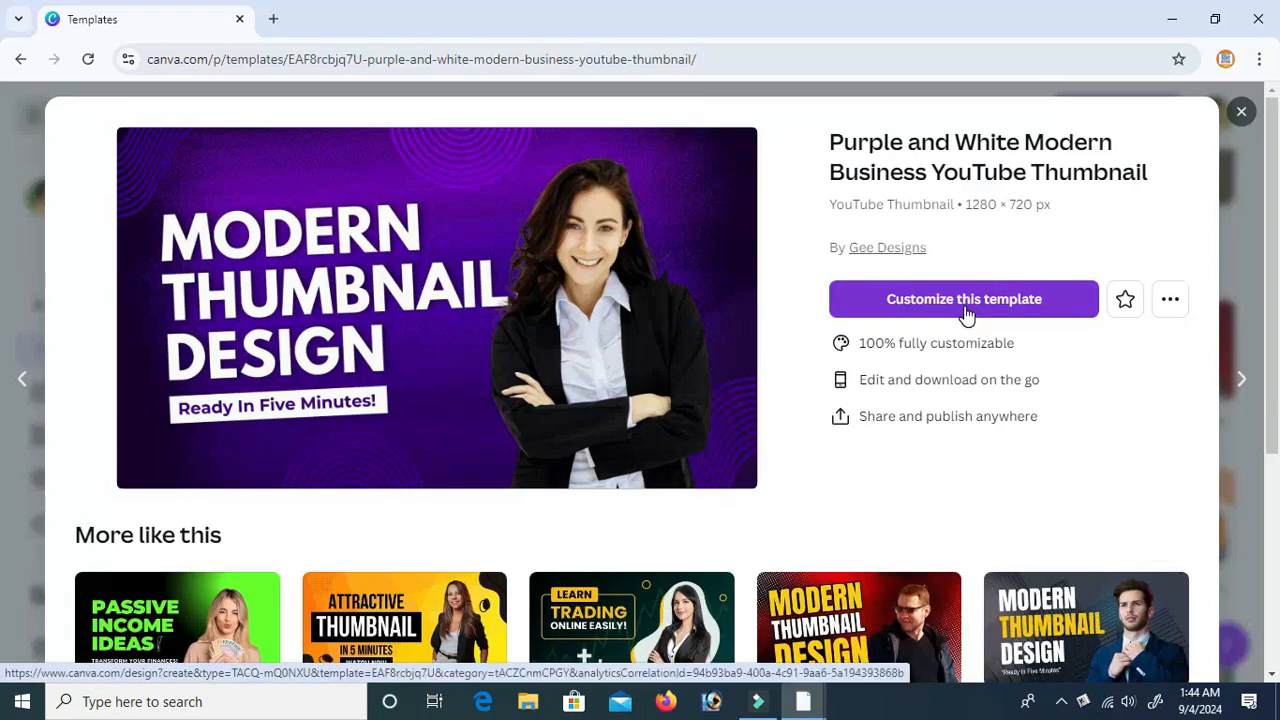
pyautogui.click(967, 314)
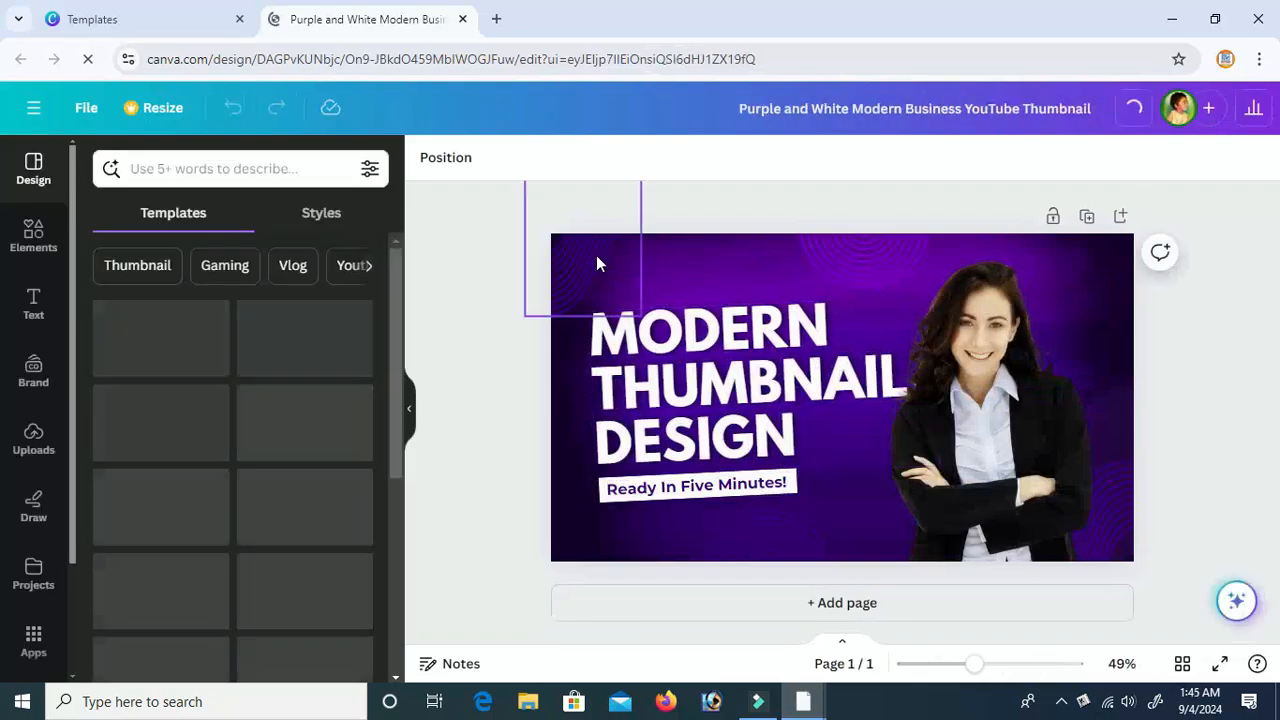
# Step: Open a new browser tab, search for google and go to the google.com home page
pyautogui.click(497, 20)
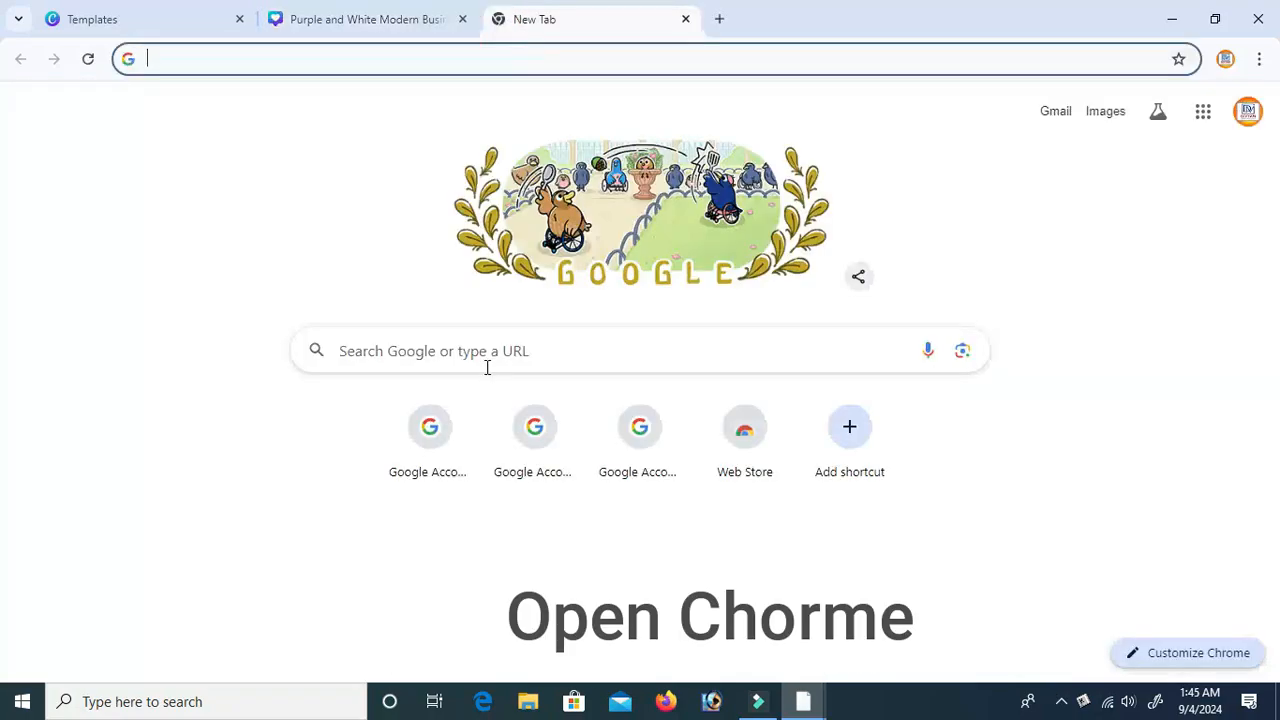
pyautogui.click(500, 60)
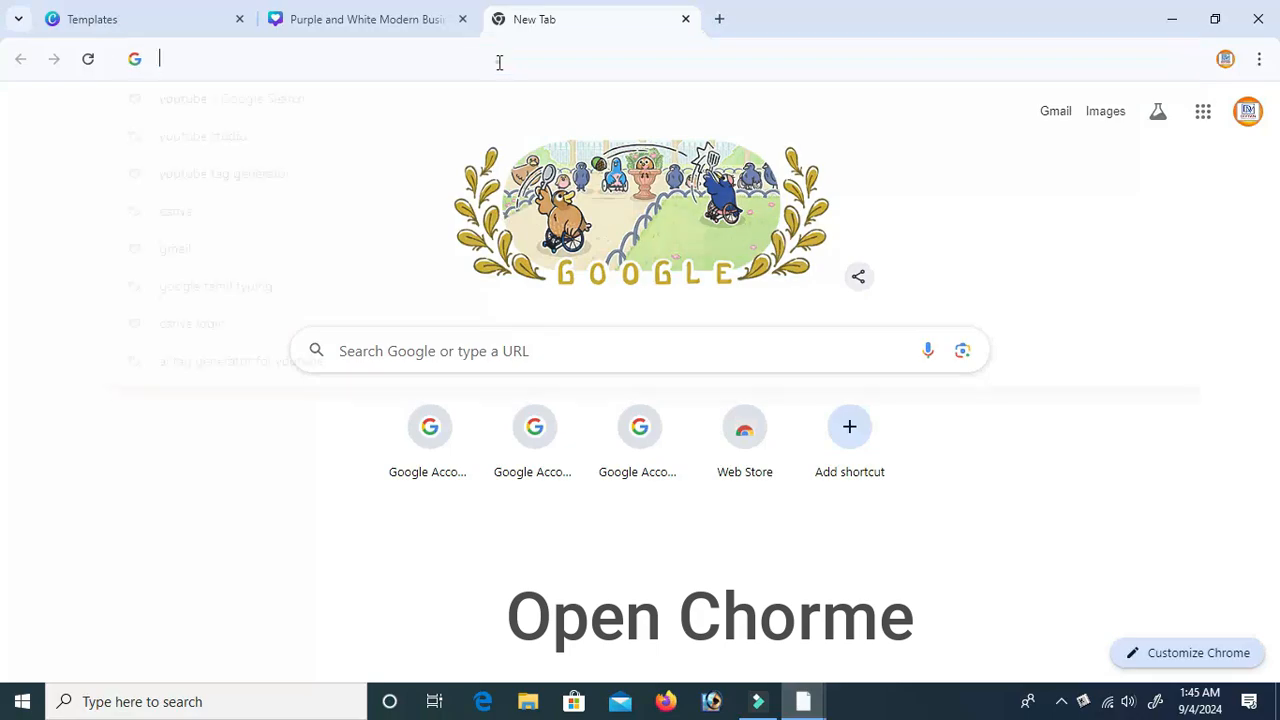
pyautogui.write('google')
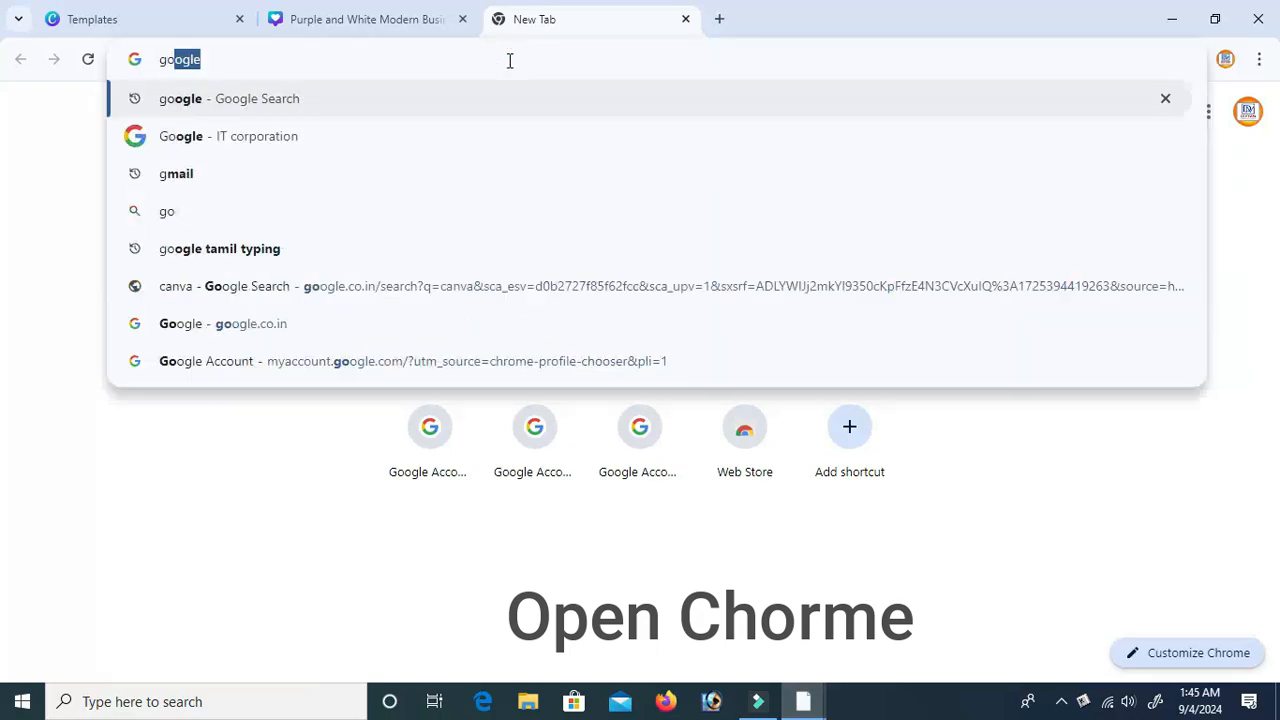
pyautogui.press('Return')
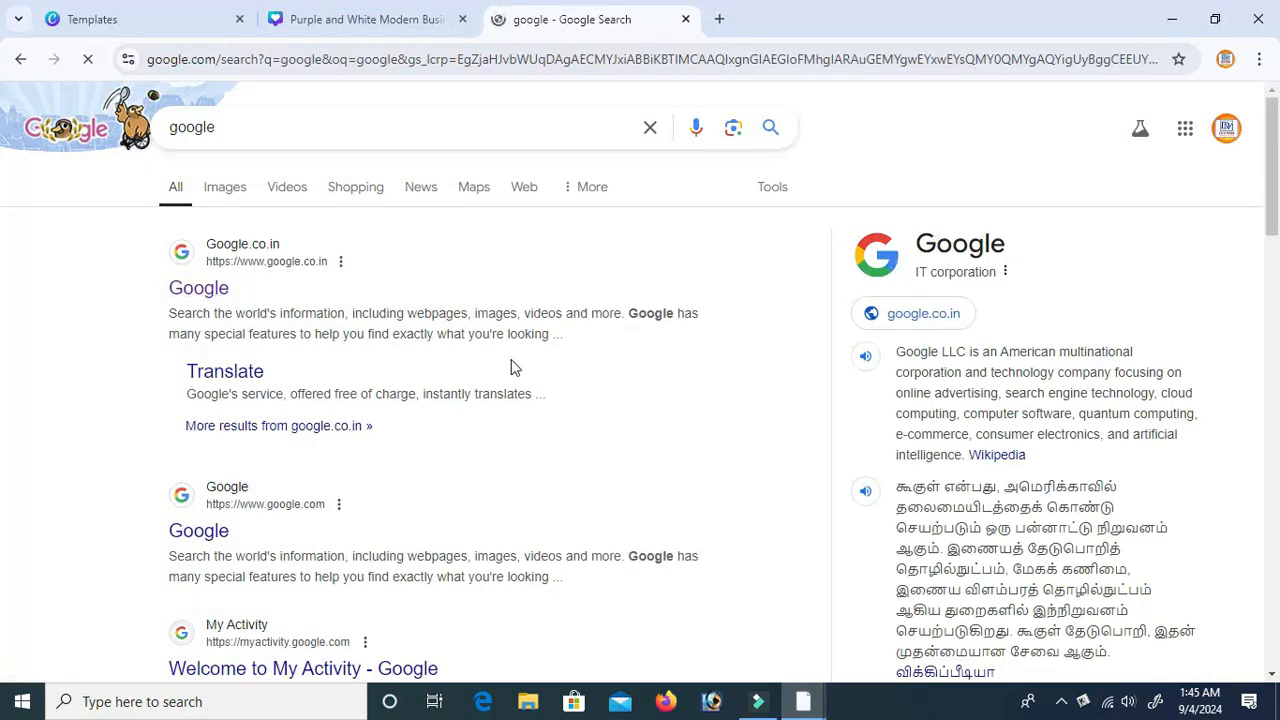
pyautogui.click(235, 487)
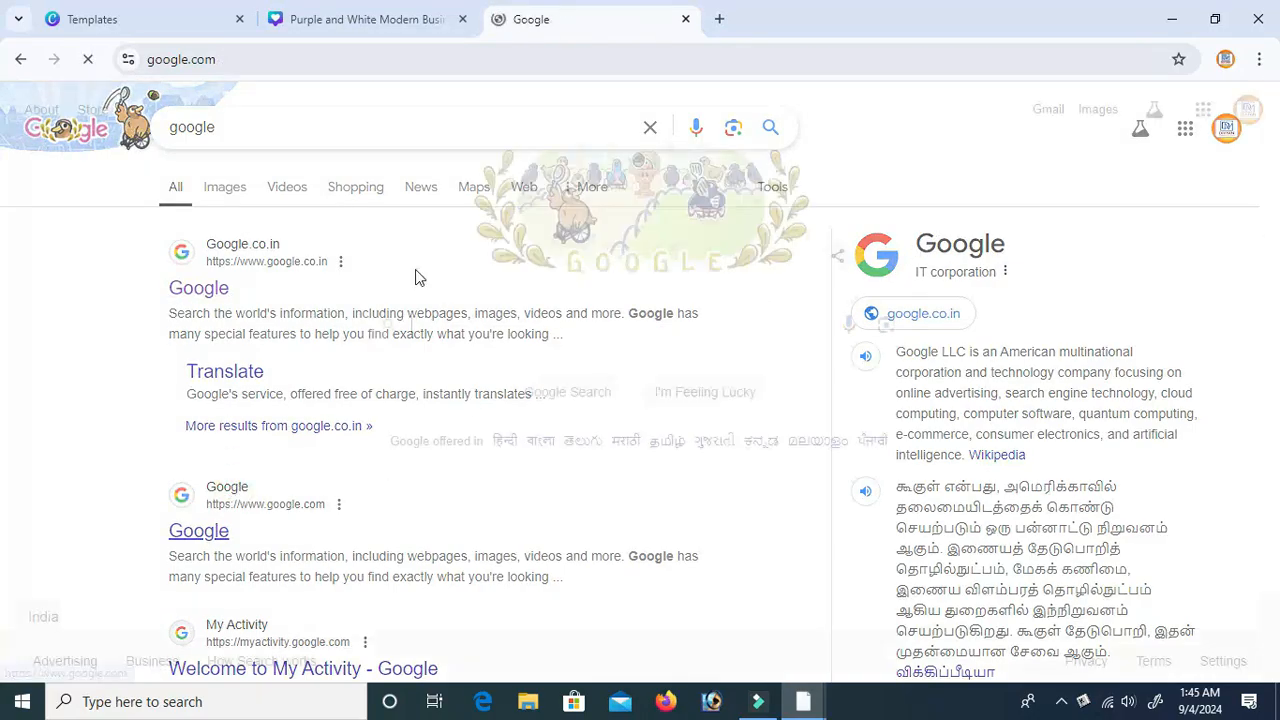
# Step: Decline the Google One storage clean-up offer and bookmark the google.com page
pyautogui.click(449, 330)
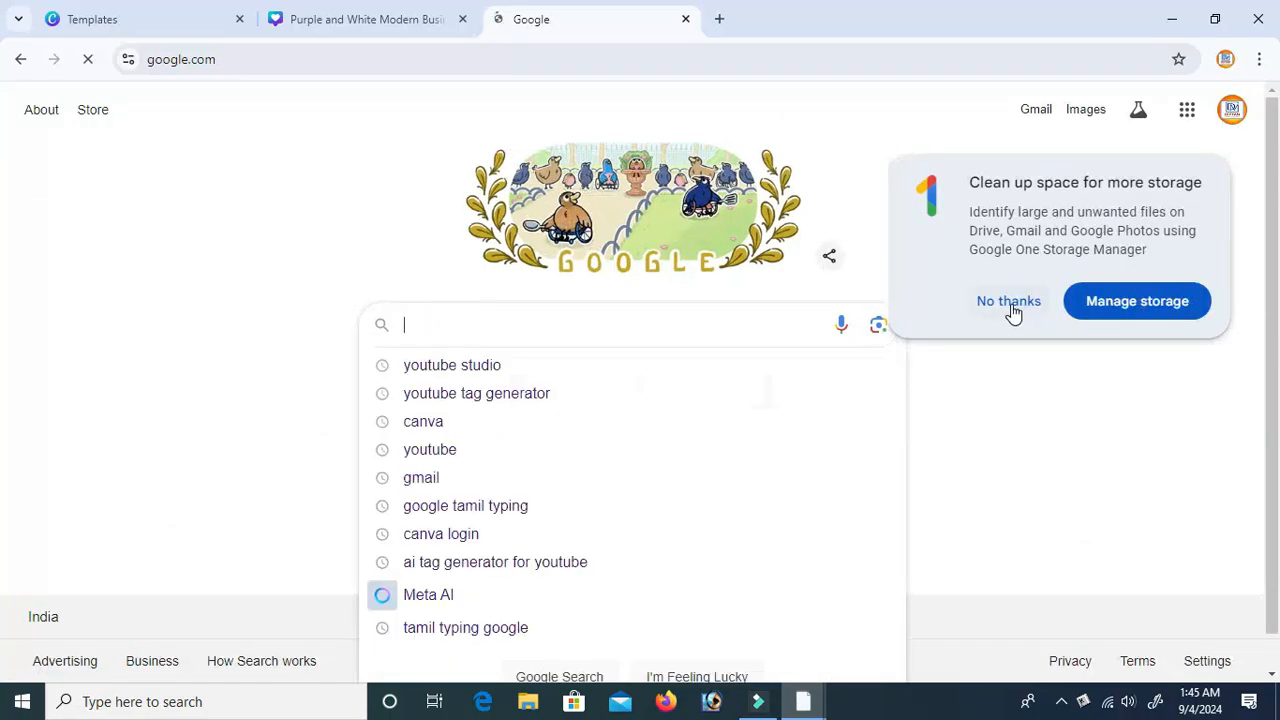
pyautogui.click(1012, 305)
pyautogui.click(554, 320)
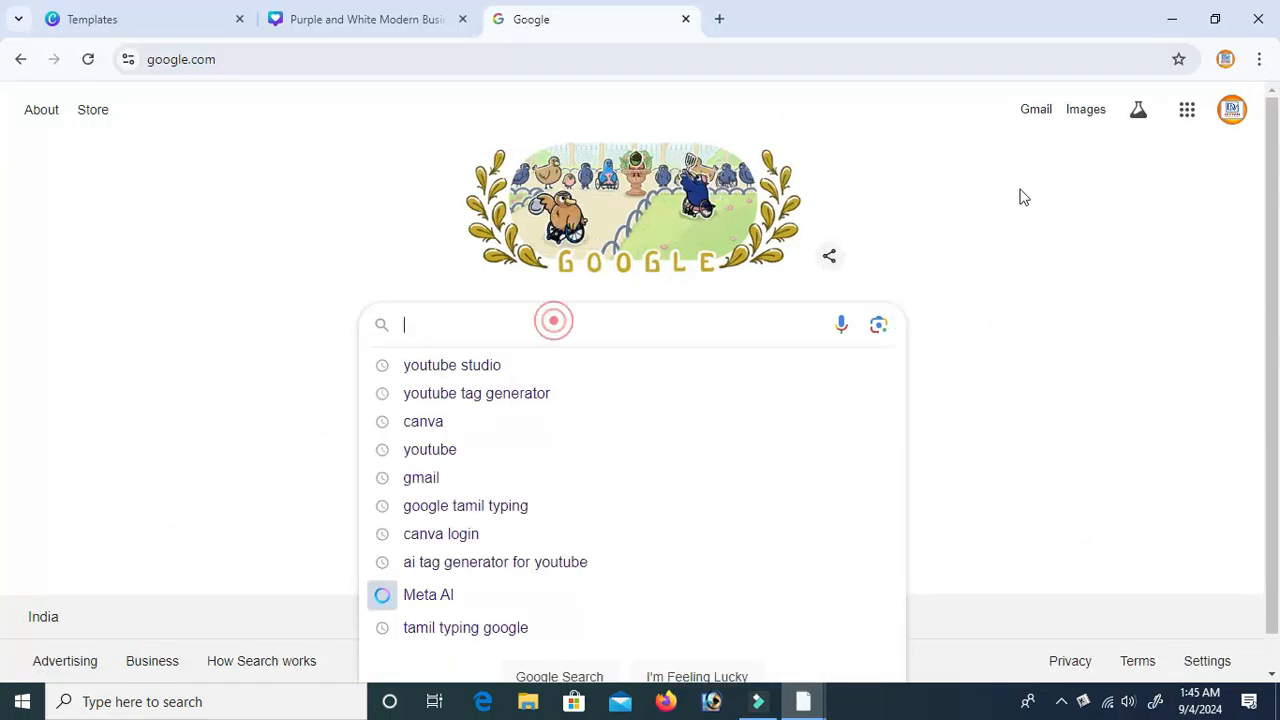
pyautogui.click(1178, 63)
# Step: Search Google for "tamil input typing" and open the Tamil-language Google Input Tools try-out page
pyautogui.click(620, 313)
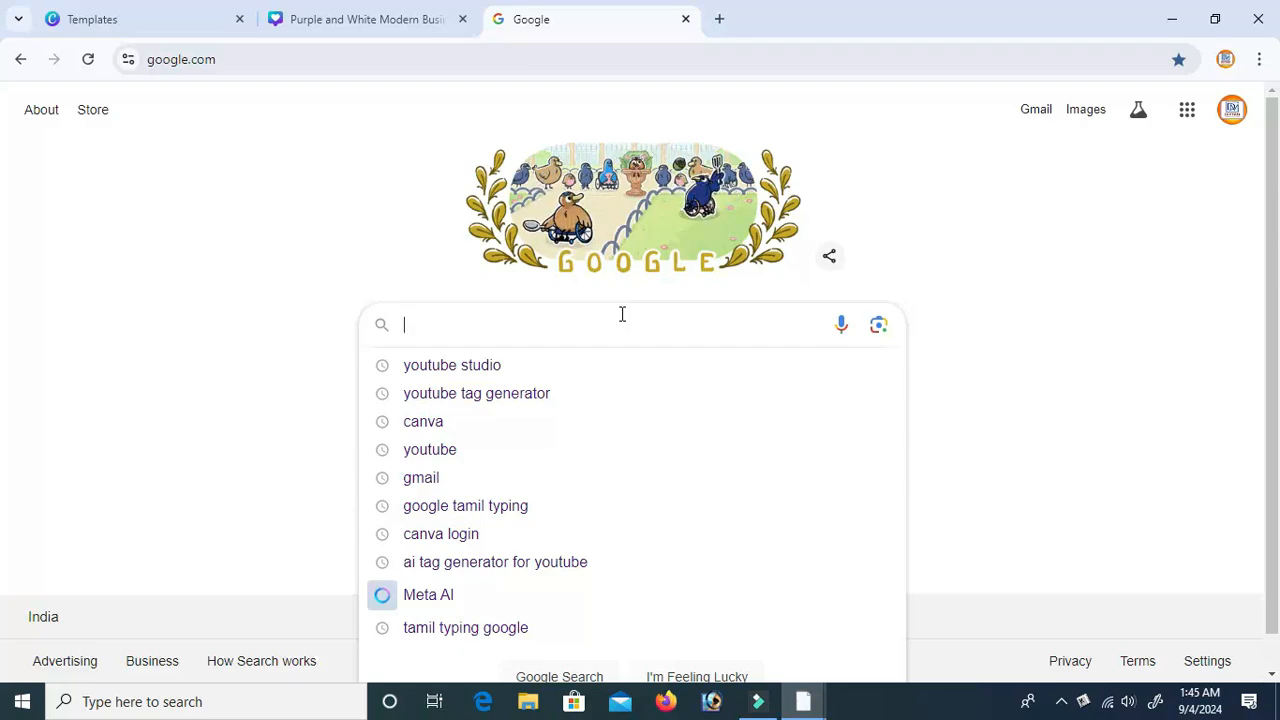
pyautogui.write('tamil ')
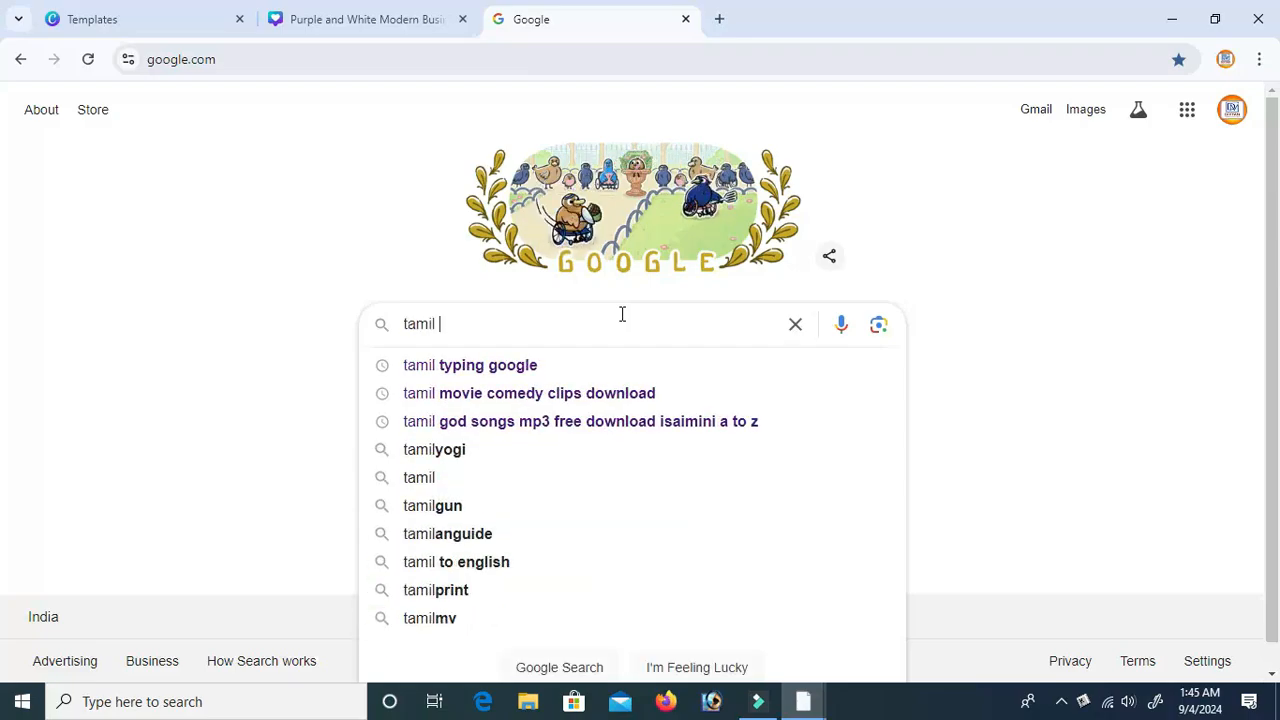
pyautogui.write('input')
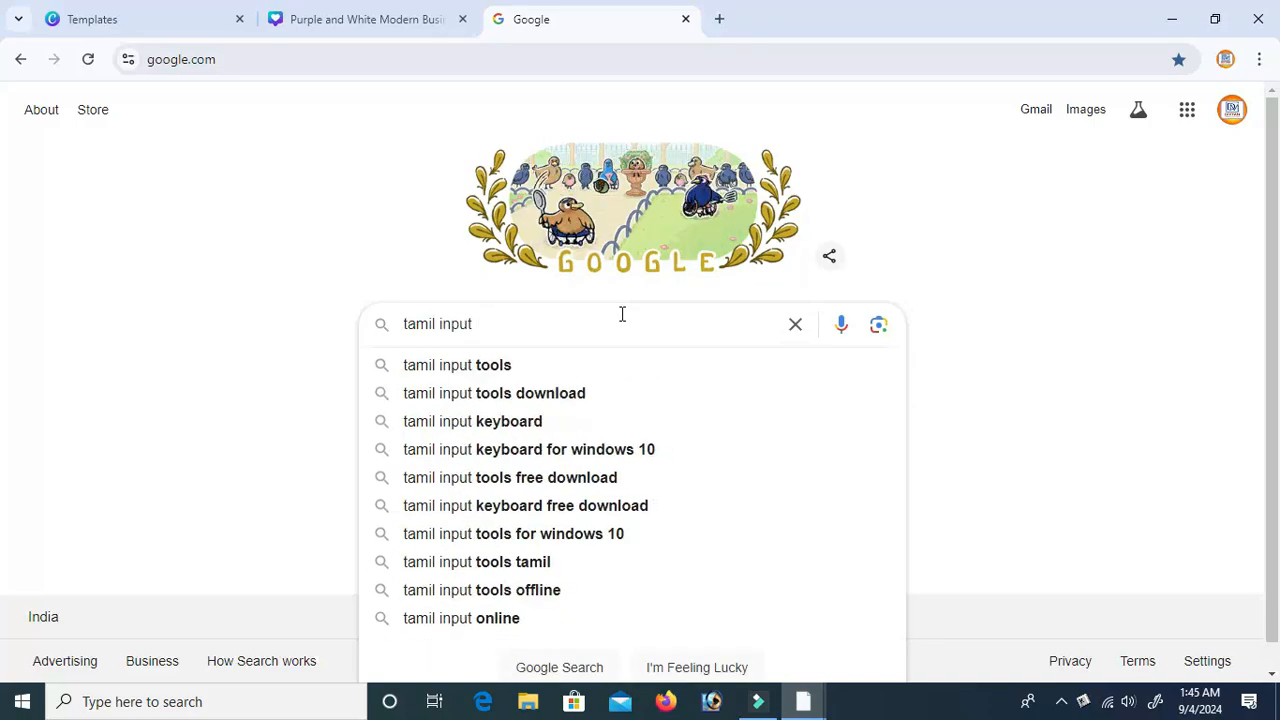
pyautogui.write(' ty')
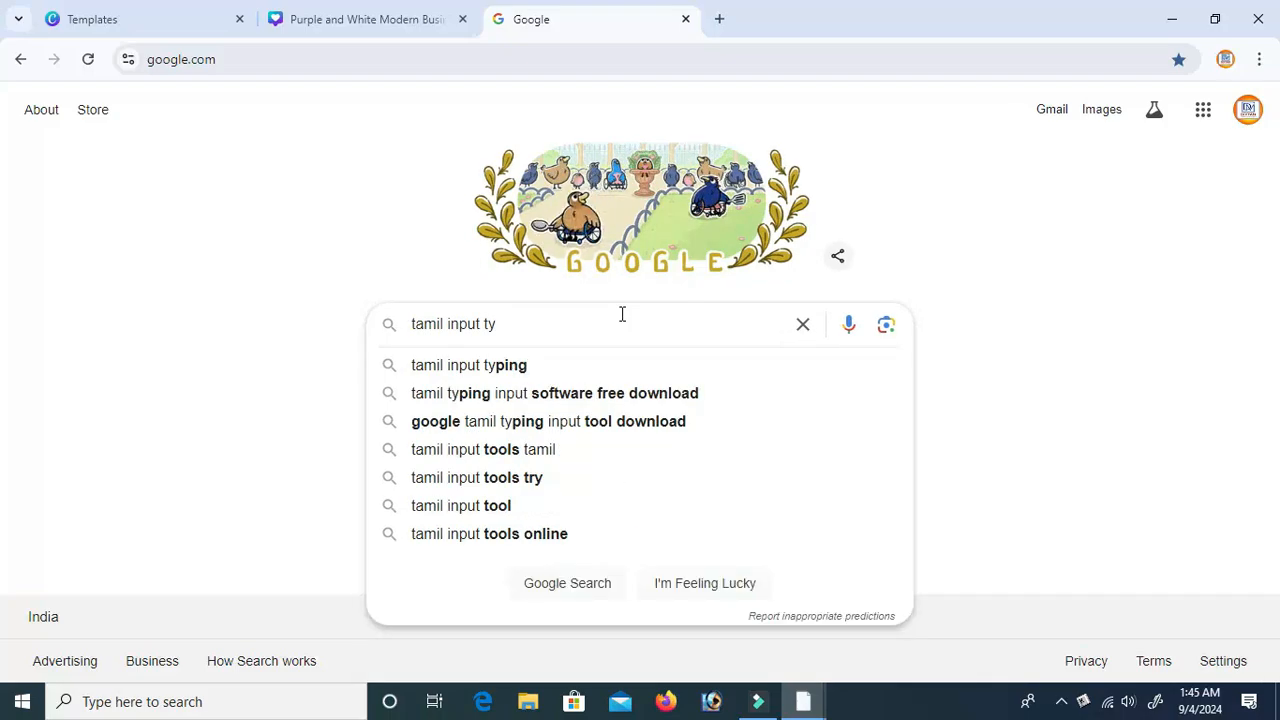
pyautogui.write('ping')
pyautogui.press('Return')
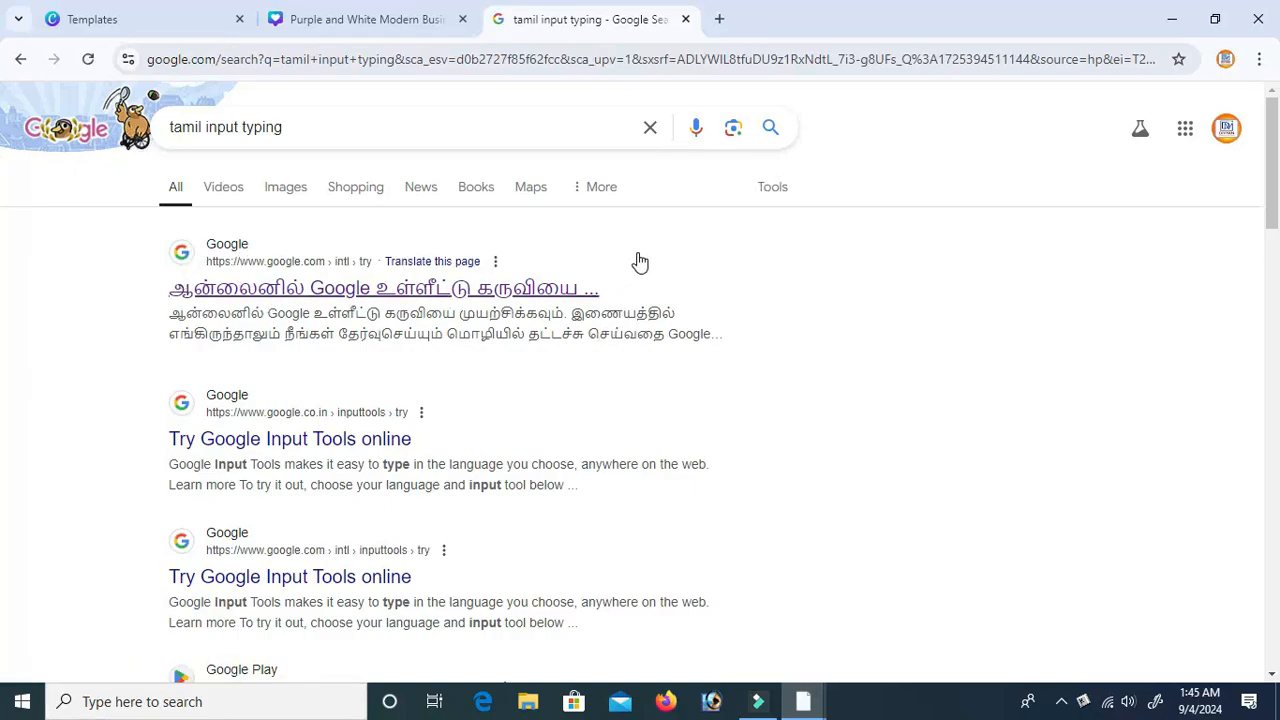
pyautogui.click(432, 289)
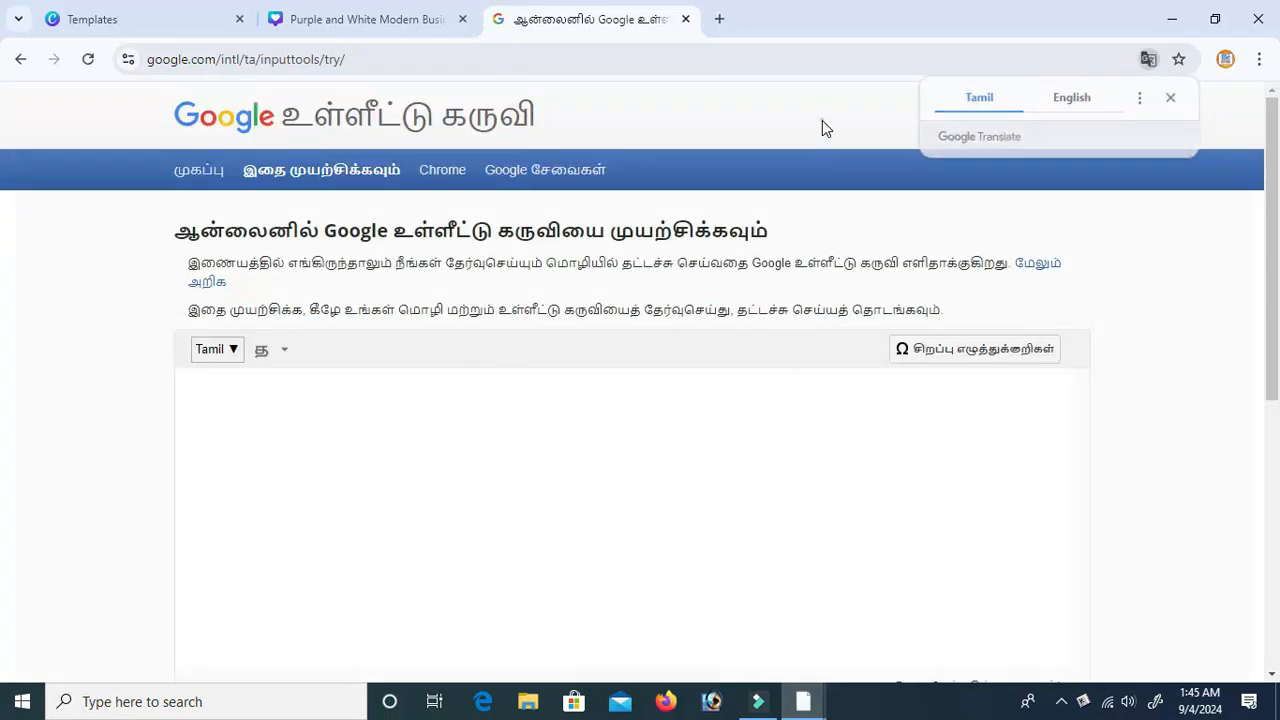
# Step: Enter the Tamil words இது தெரியாம in the try-out text area by transliterating "ithu" and "theriyama"
pyautogui.click(252, 393)
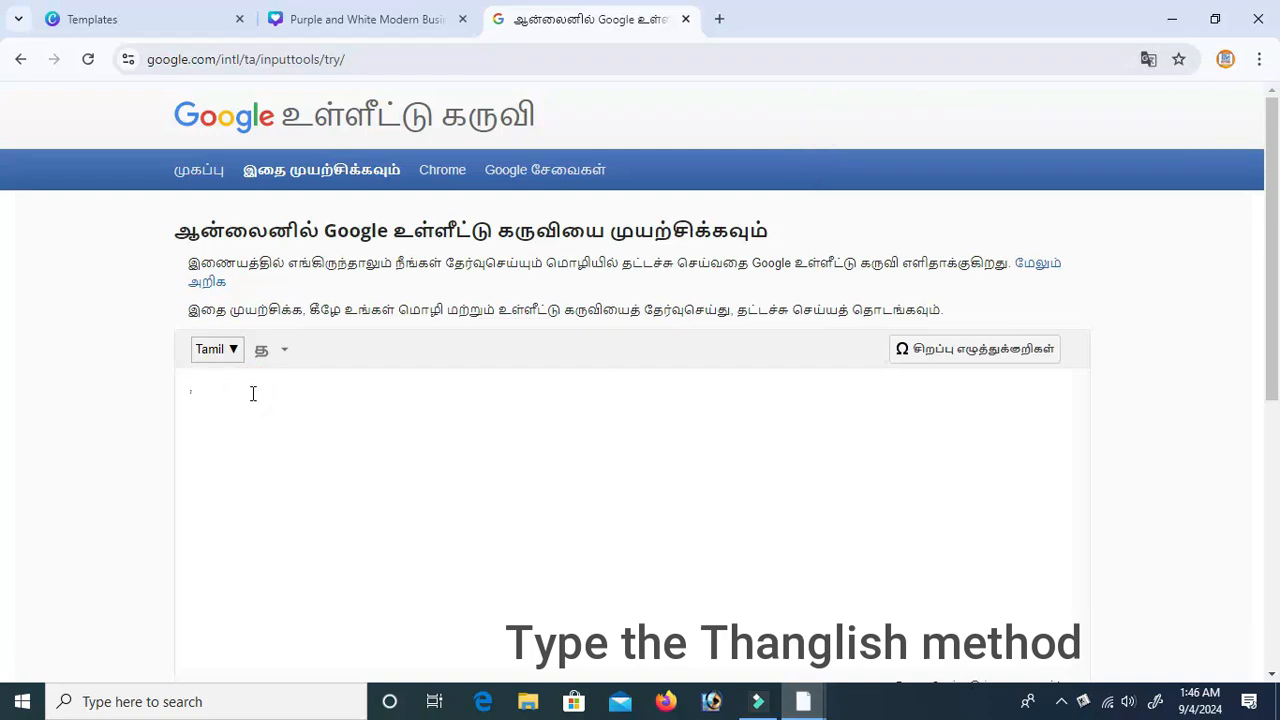
pyautogui.write('ithu')
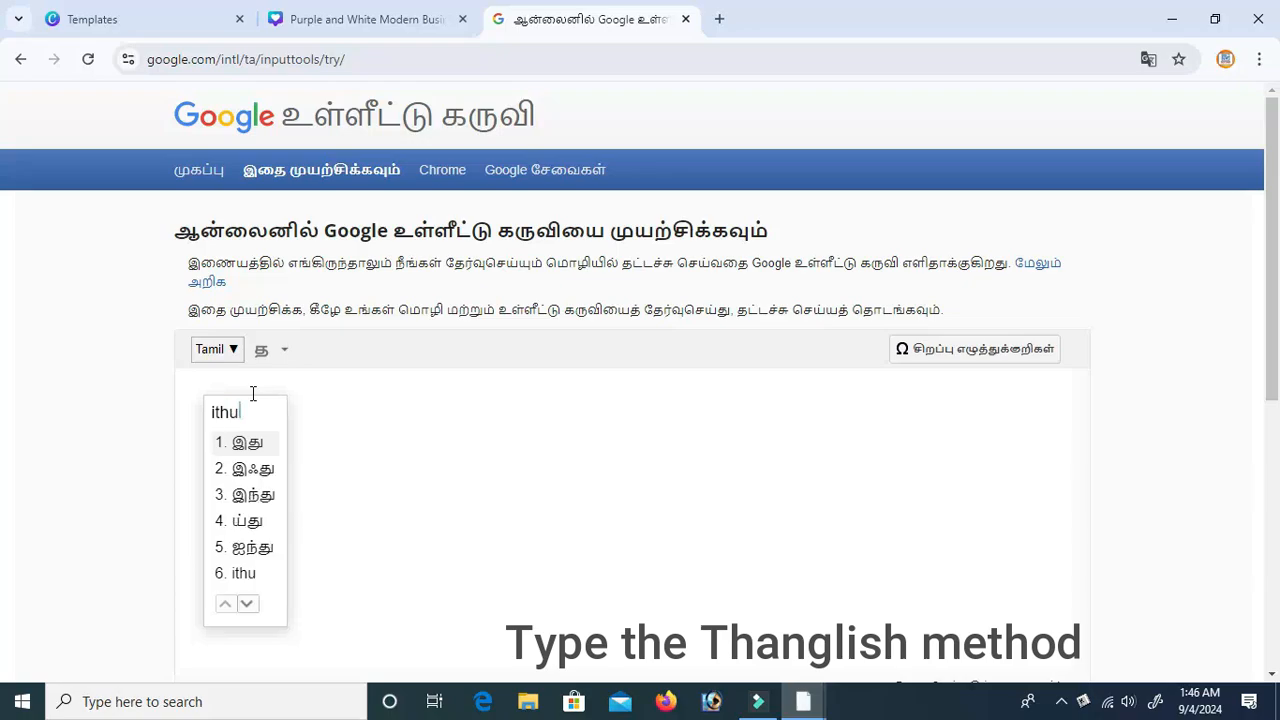
pyautogui.write('ther')
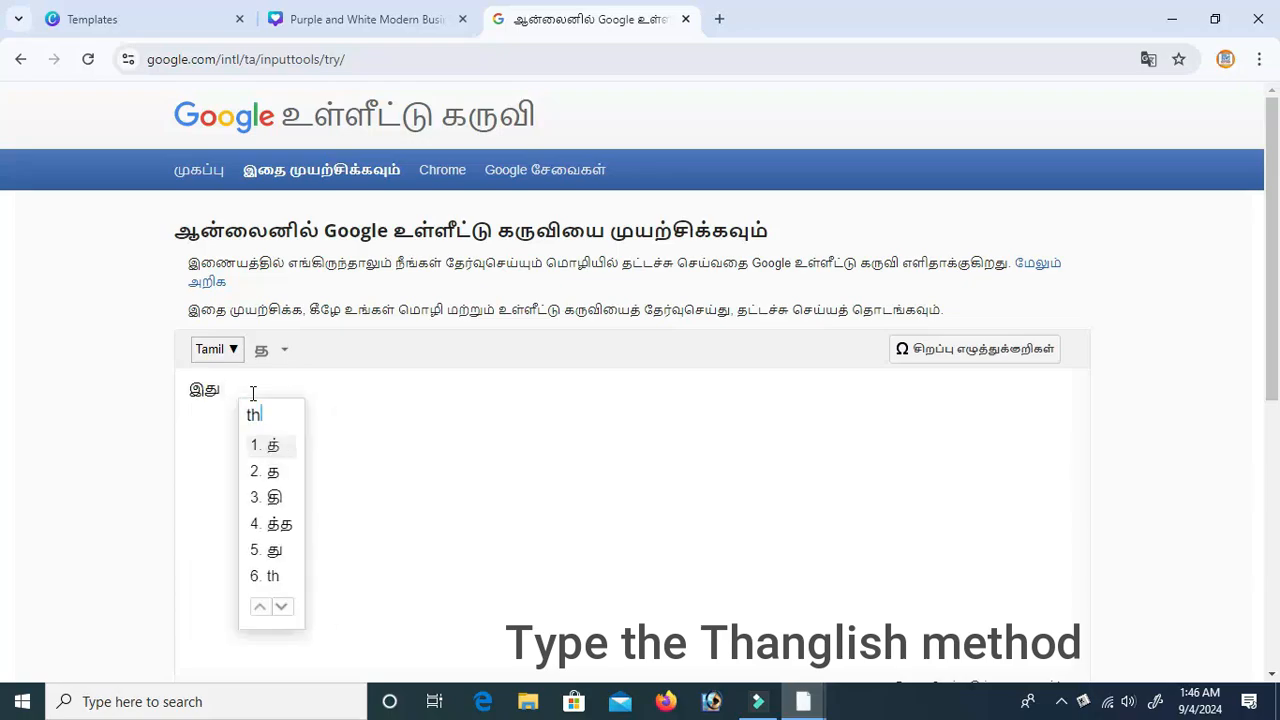
pyautogui.write('iyama ')
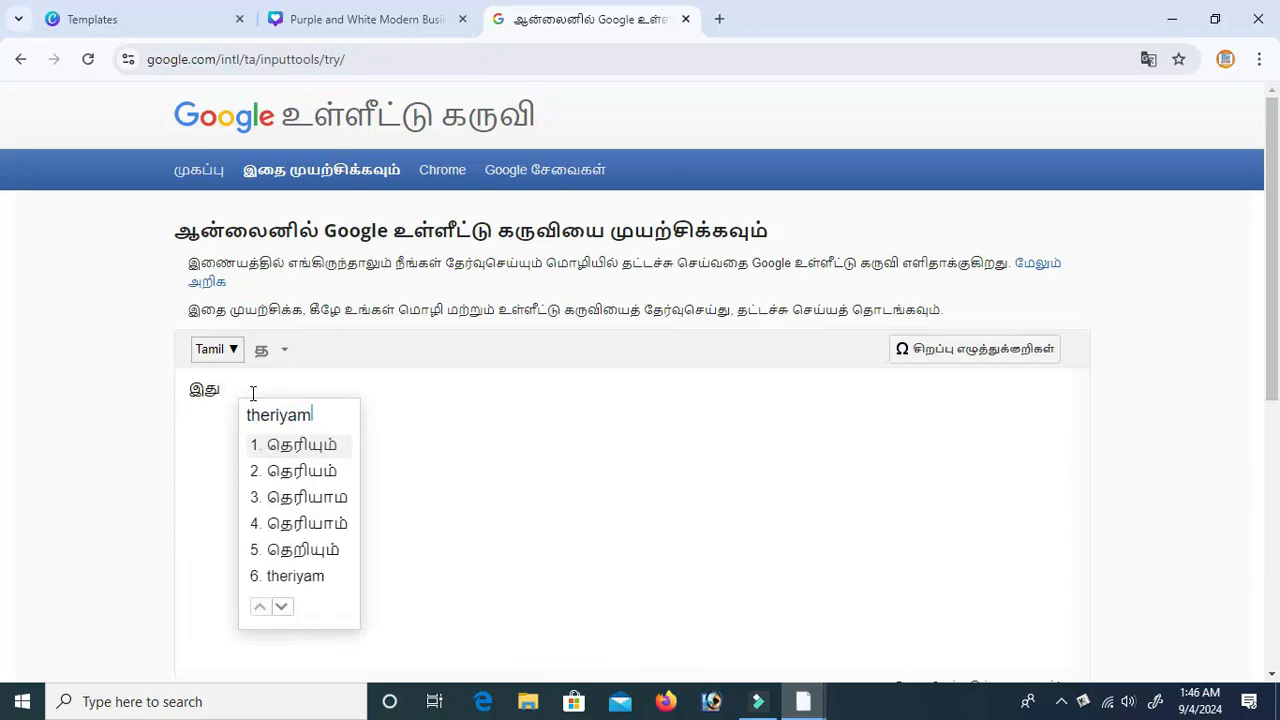
# Step: Complete the Tamil phrase with the word போச்சே by transliterating "poche", correcting the mistyped letters
pyautogui.write('ngh')
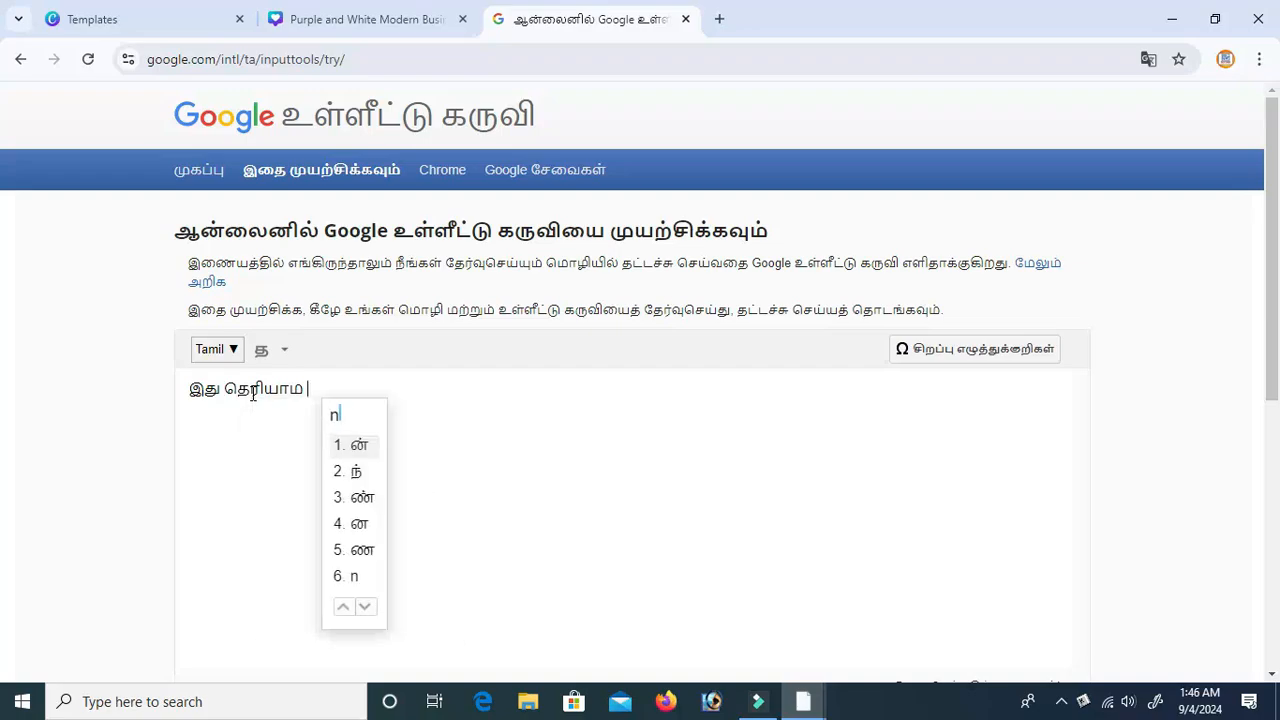
pyautogui.press('BackSpace')
pyautogui.press('BackSpace')
pyautogui.press('BackSpace')
pyautogui.write('po')
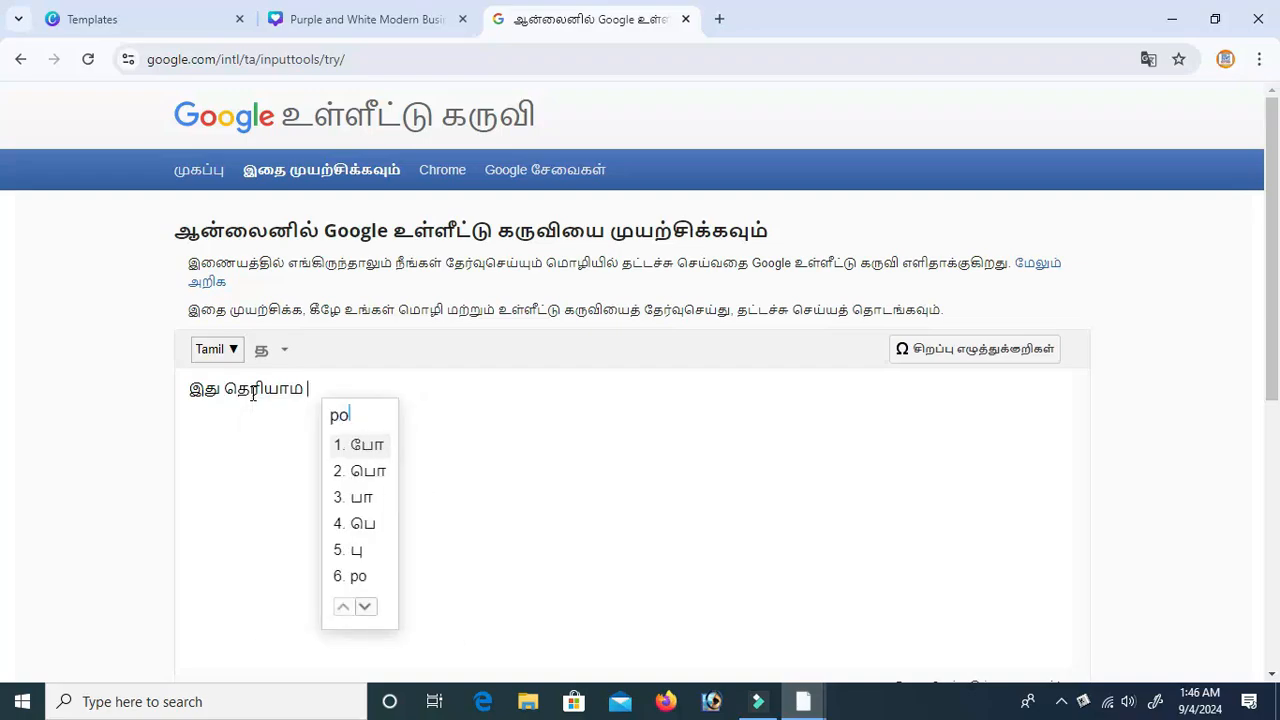
pyautogui.write('che')
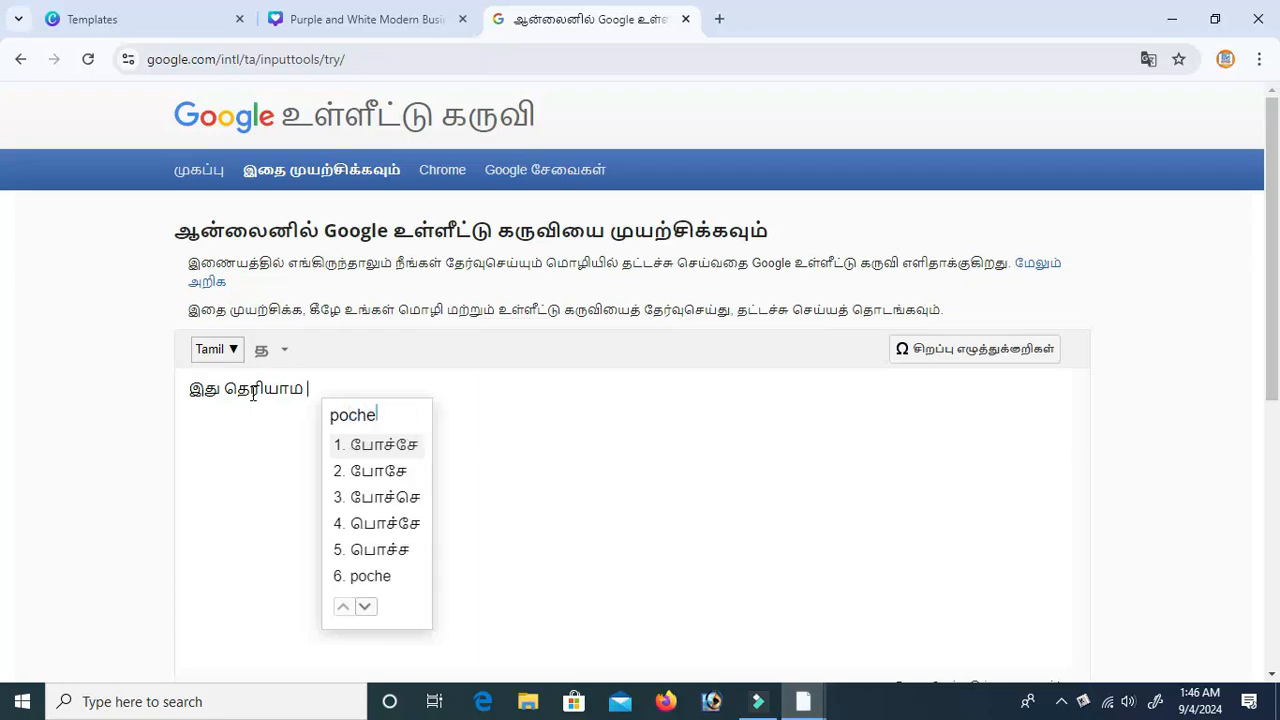
pyautogui.write('a')
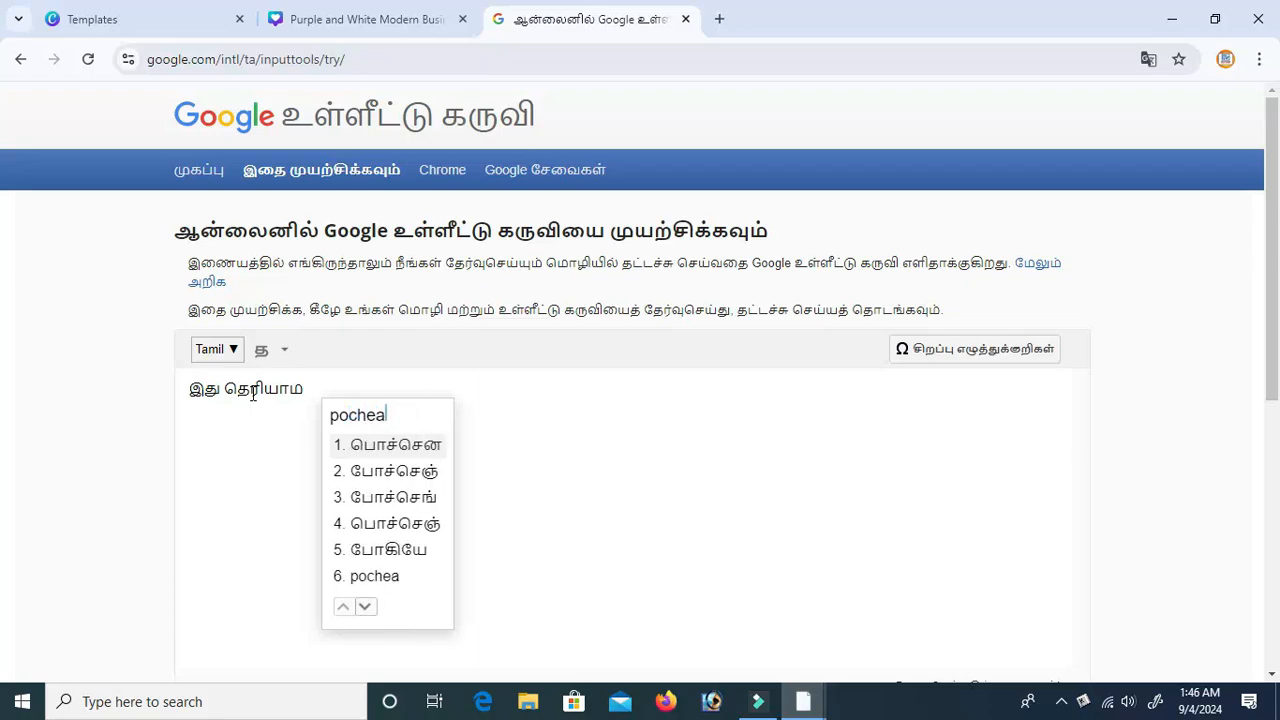
pyautogui.press('BackSpace')
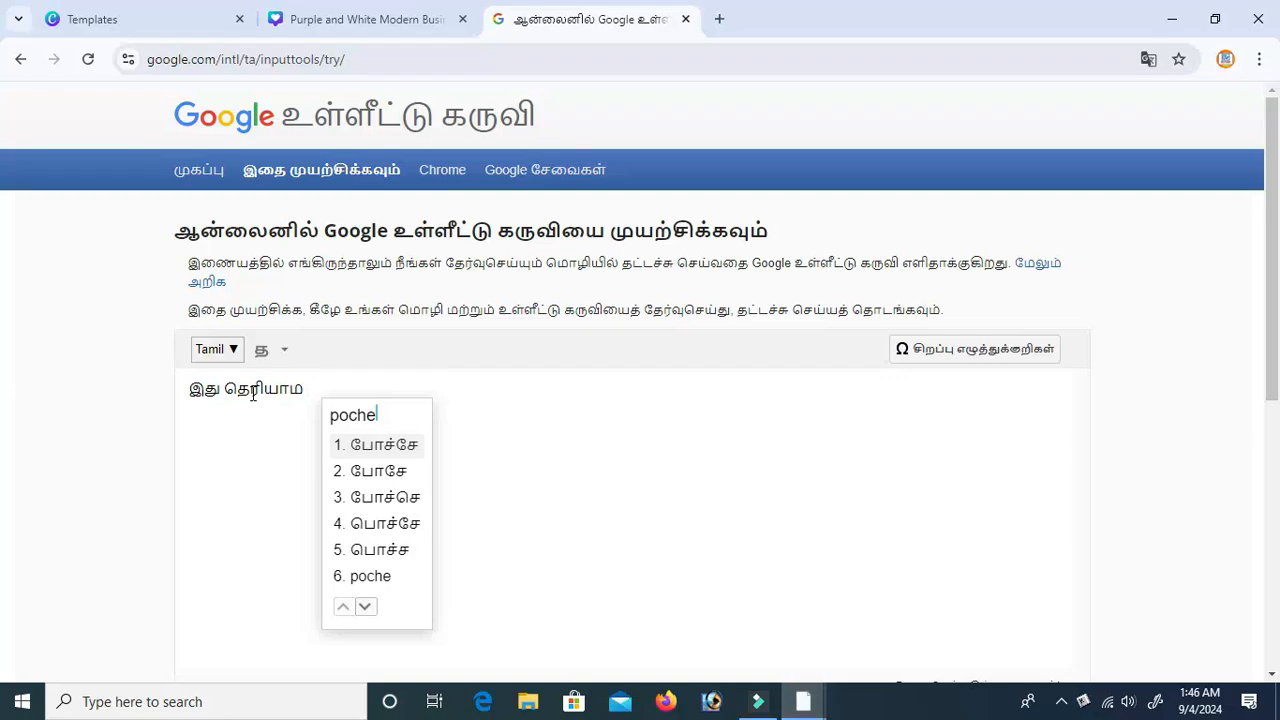
pyautogui.press('space')
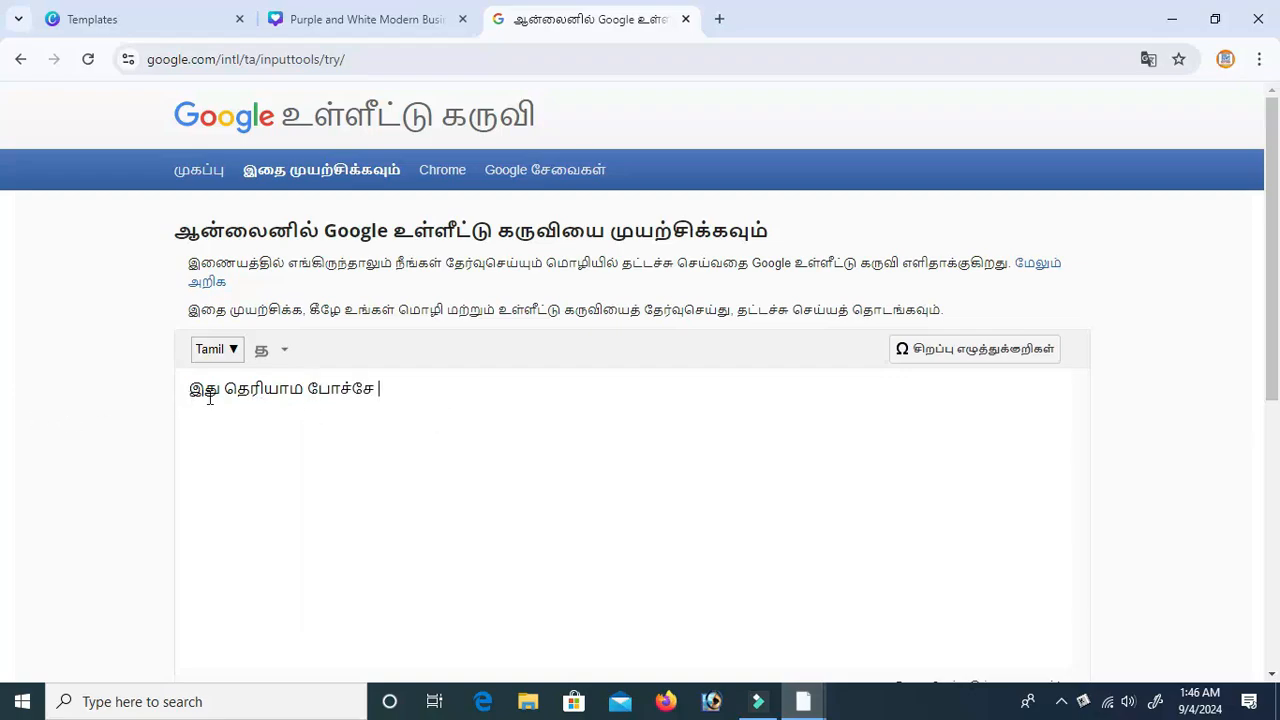
# Step: Copy the word இது, switch to the Canva design and replace the whole headline MODERN THUMBNAIL DESIGN with it
pyautogui.moveTo(218, 392); pyautogui.dragTo(185, 394)
pyautogui.click(354, 22)
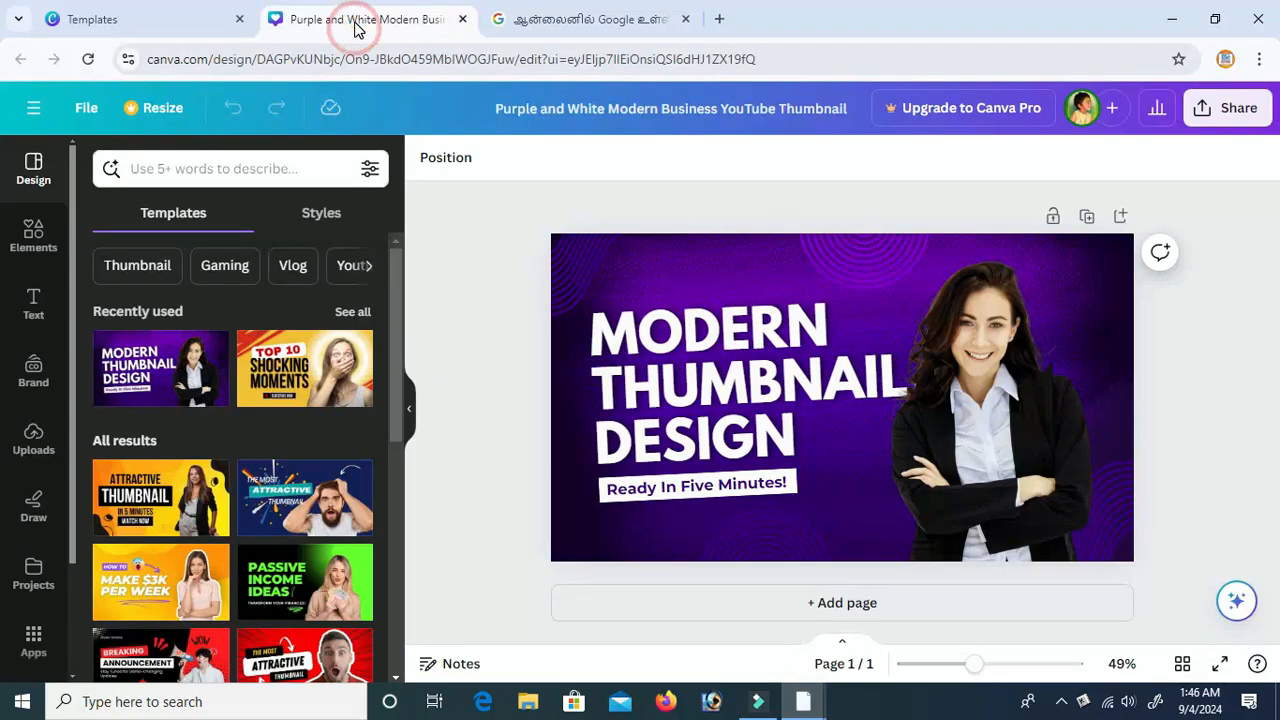
pyautogui.click(598, 341)
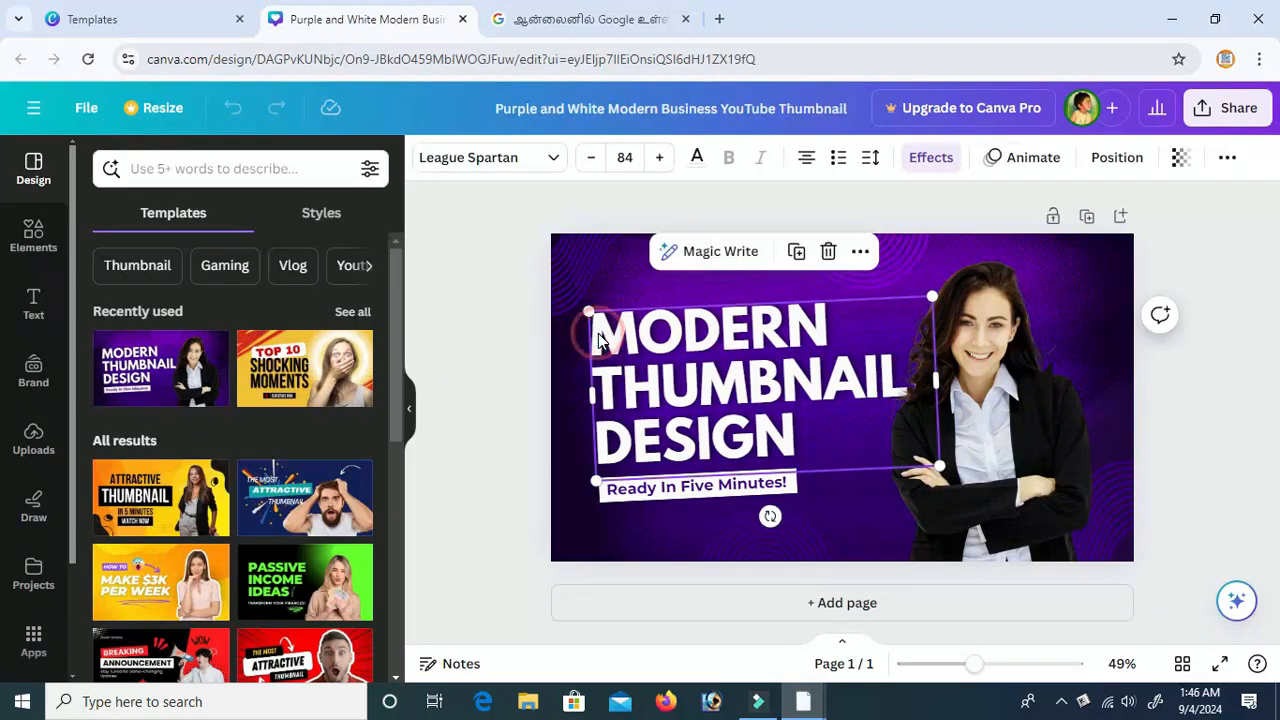
pyautogui.click(624, 342)
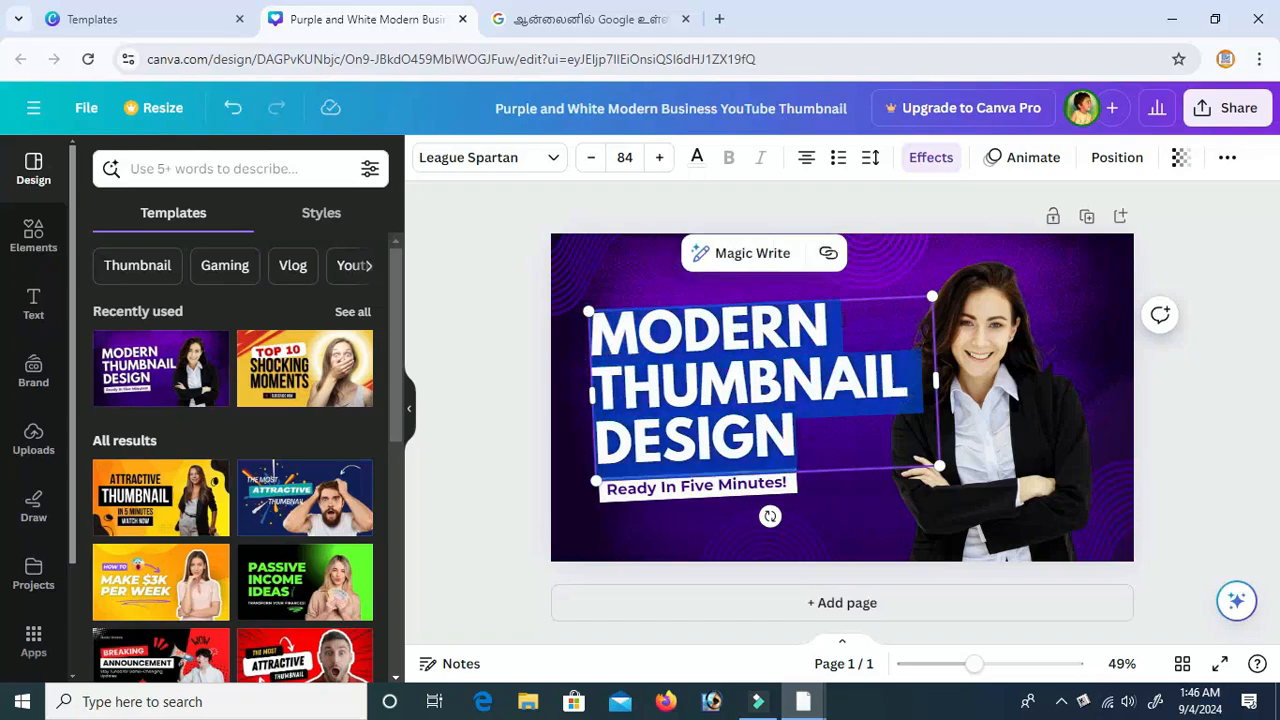
pyautogui.moveTo(829, 318); pyautogui.dragTo(605, 335)
pyautogui.write('இது')
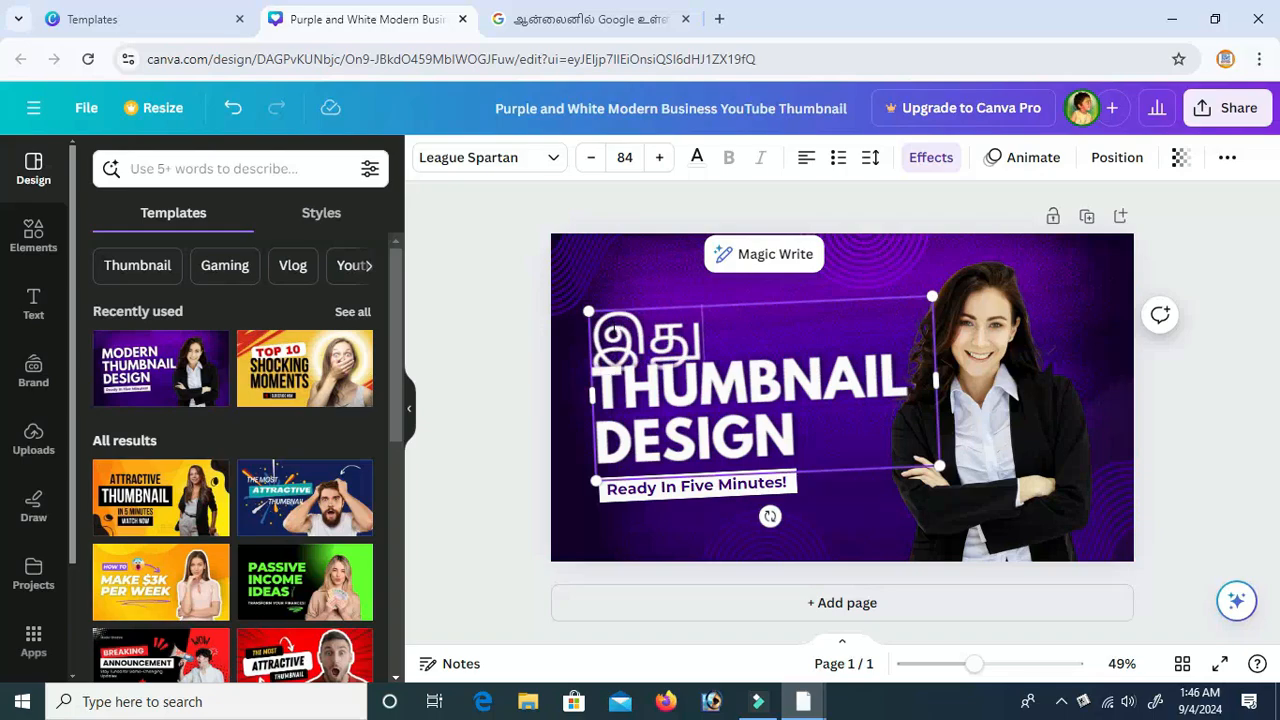
pyautogui.moveTo(604, 375); pyautogui.dragTo(810, 455)
pyautogui.press('BackSpace')
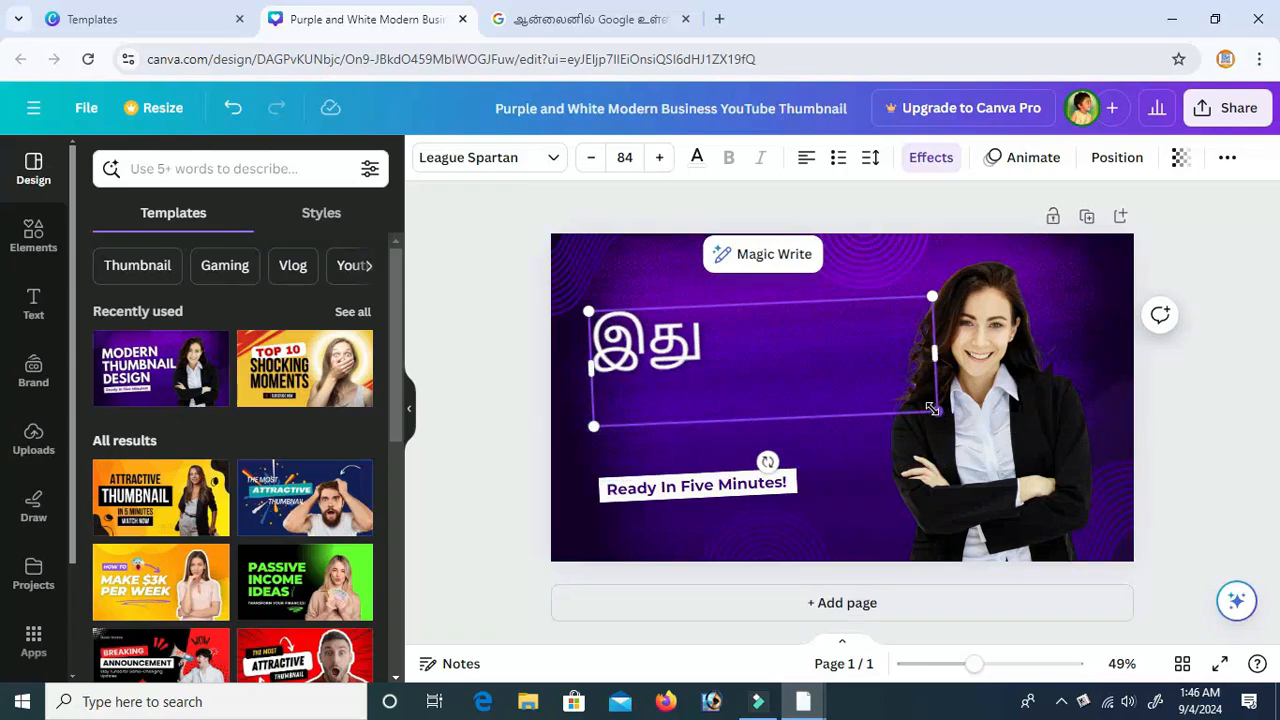
# Step: Shrink the இது text to size 76.3 with a narrower box and move it up to the thumbnail's upper-left area
pyautogui.moveTo(934, 408); pyautogui.dragTo(716, 358)
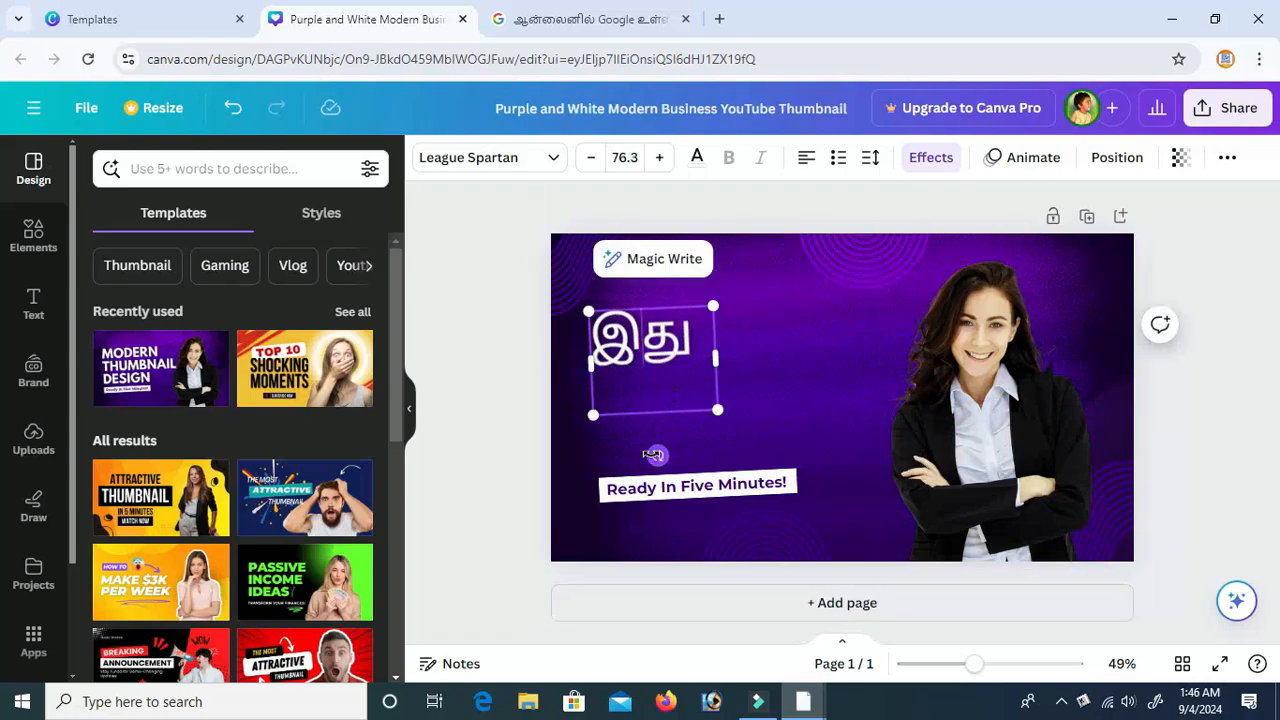
pyautogui.click(674, 393)
pyautogui.click(1180, 440)
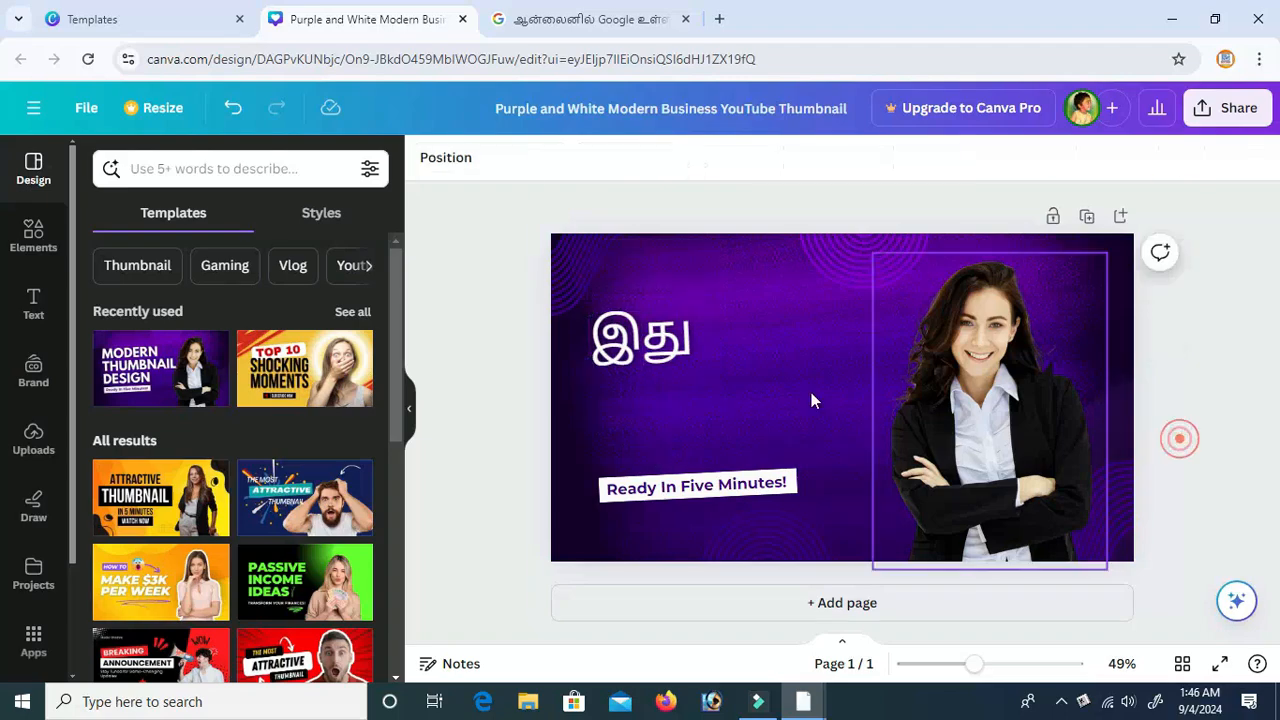
pyautogui.moveTo(658, 352); pyautogui.dragTo(698, 316)
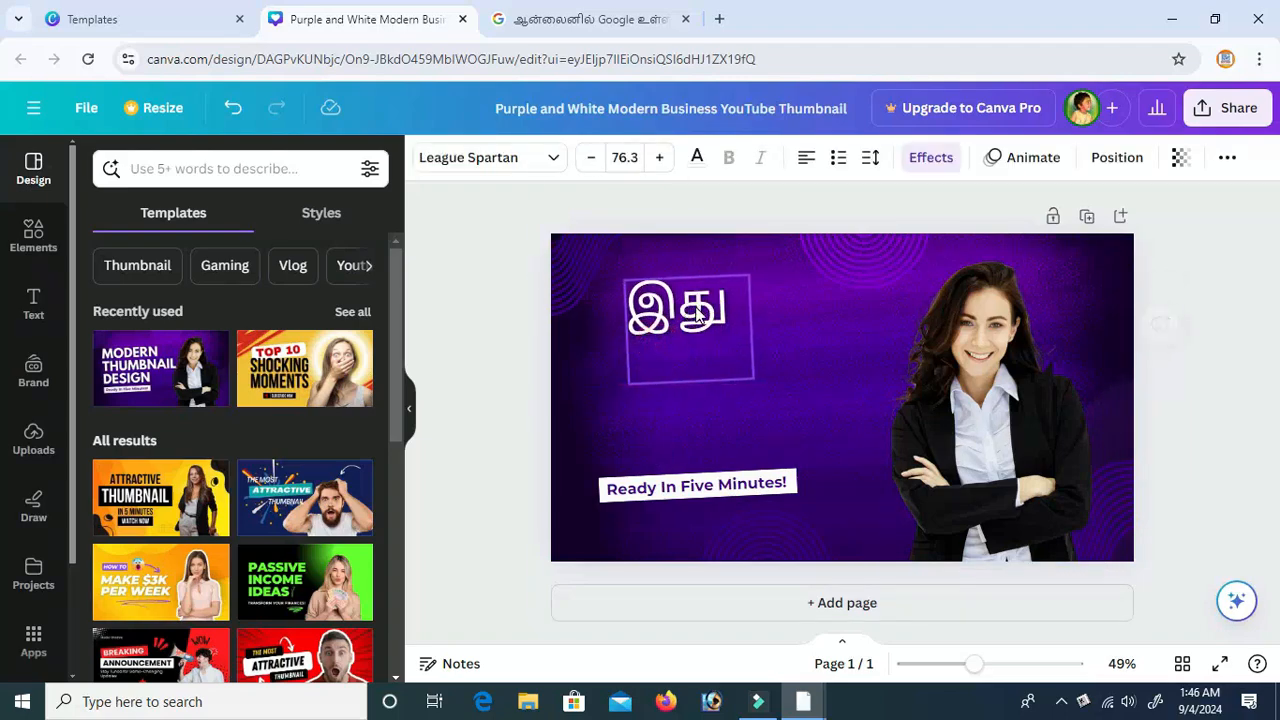
# Step: Duplicate the இது text box below the original and replace the copy's text with தெரியாம copied from Google Input Tools
pyautogui.hotkey('ctrl', 'd')
pyautogui.moveTo(698, 323); pyautogui.dragTo(697, 432)
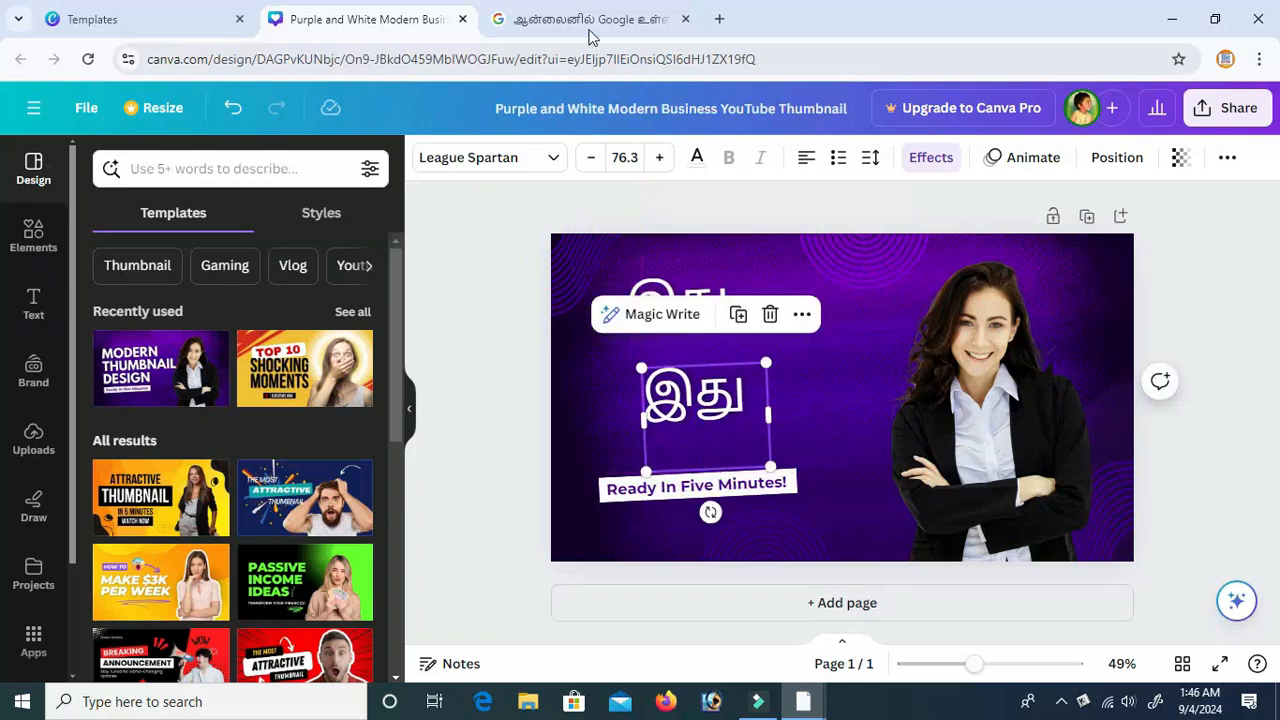
pyautogui.click(588, 22)
pyautogui.click(236, 388)
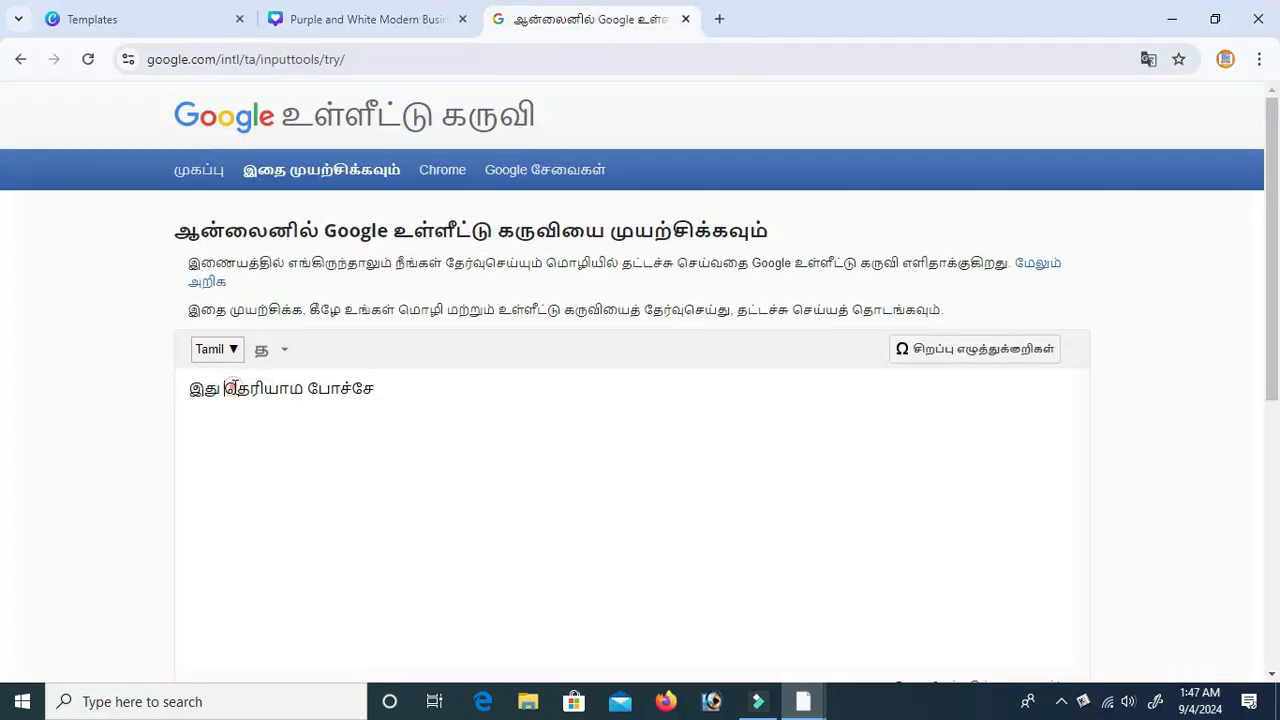
pyautogui.moveTo(226, 388); pyautogui.dragTo(305, 388)
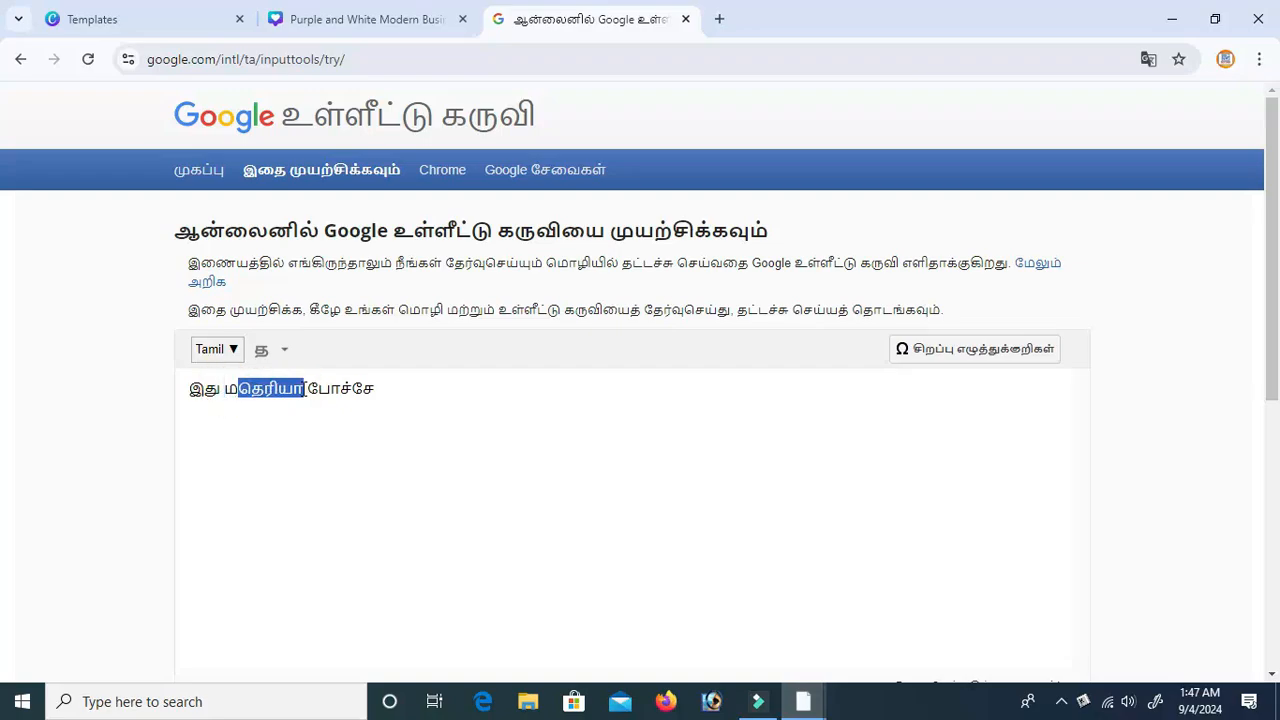
pyautogui.hotkey('ctrl', 'z')
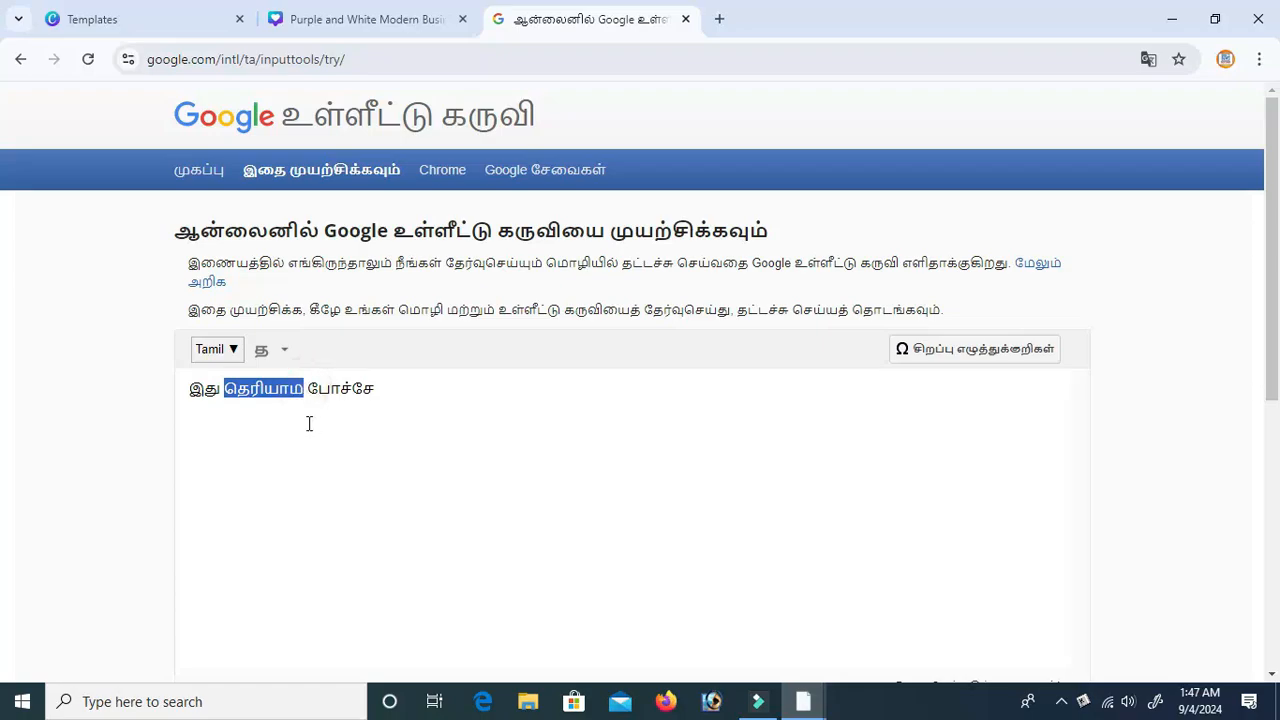
pyautogui.rightClick(286, 392)
pyautogui.click(320, 174)
pyautogui.click(386, 18)
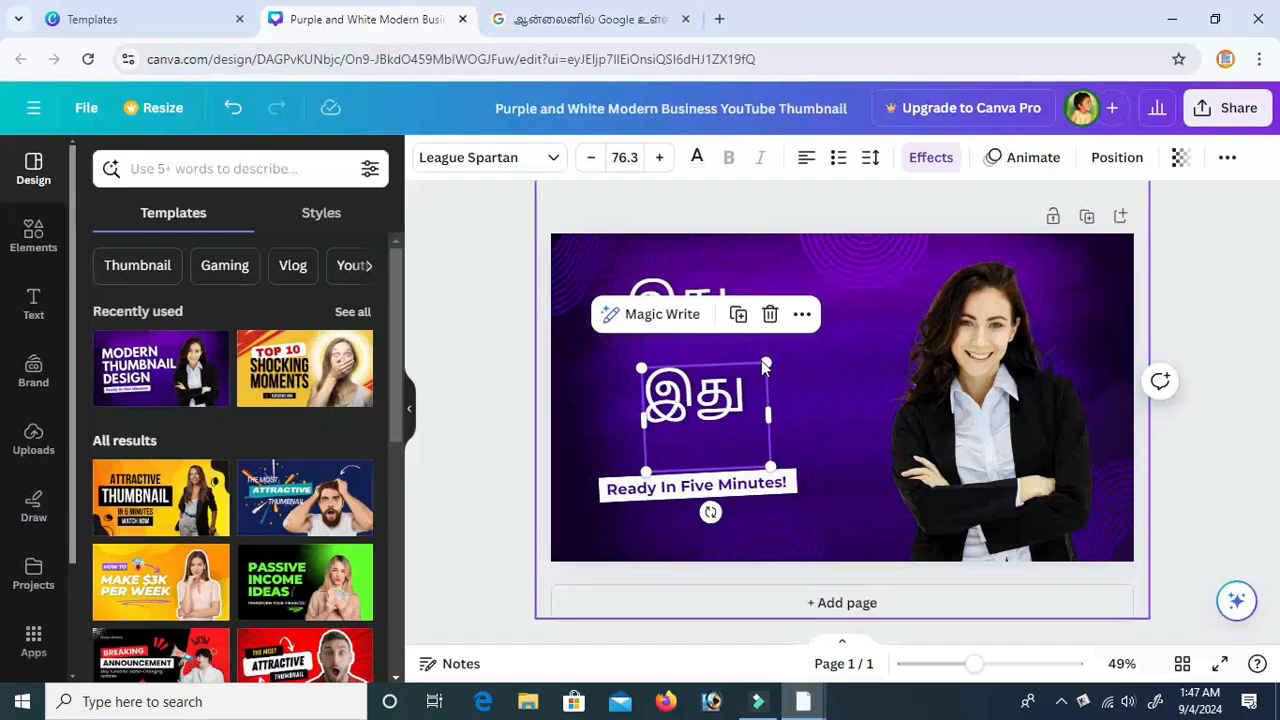
pyautogui.doubleClick(690, 410)
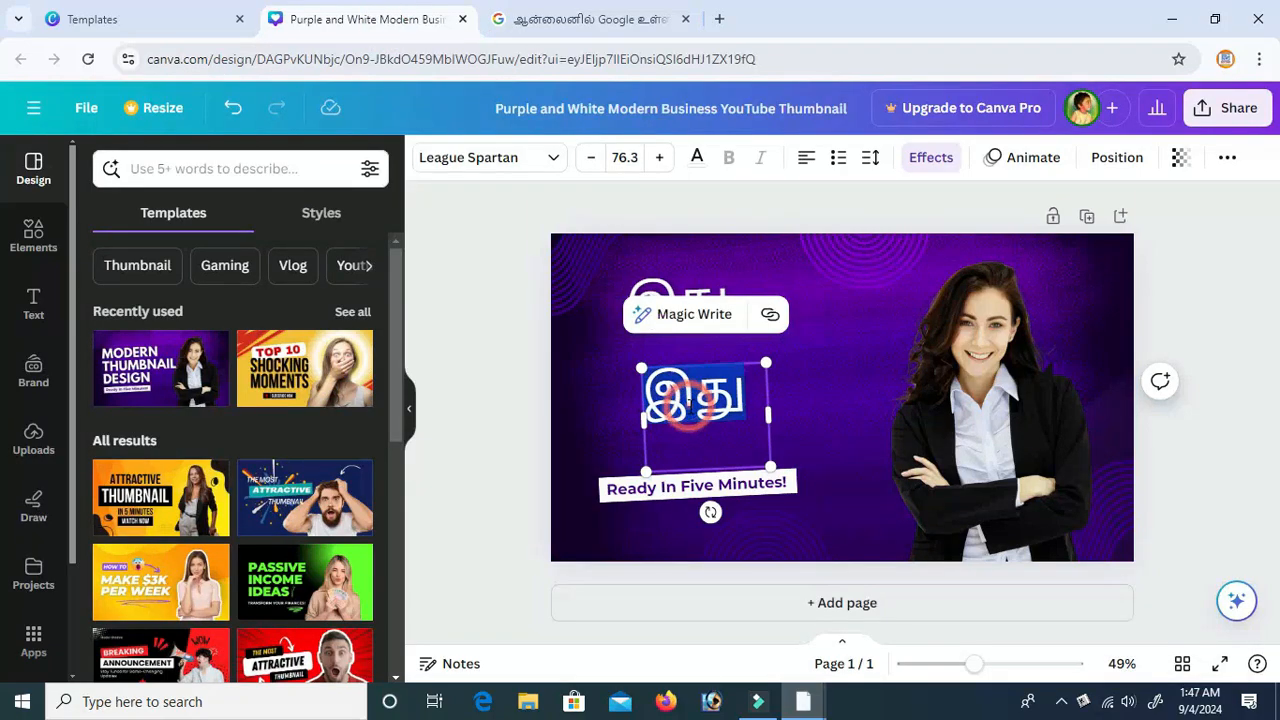
pyautogui.hotkey('ctrl', 'v')
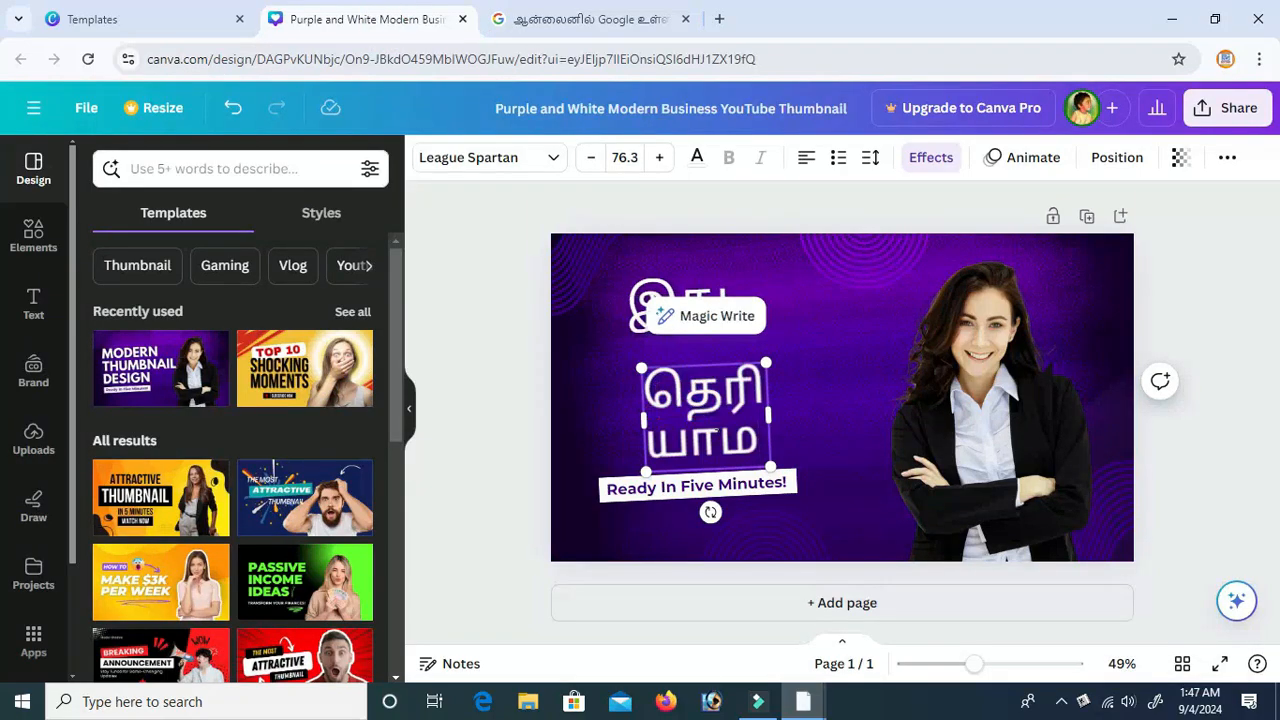
# Step: Widen the தெரியாம text box so the word fits on one line and place it directly beneath இது
pyautogui.moveTo(773, 423); pyautogui.dragTo(896, 411)
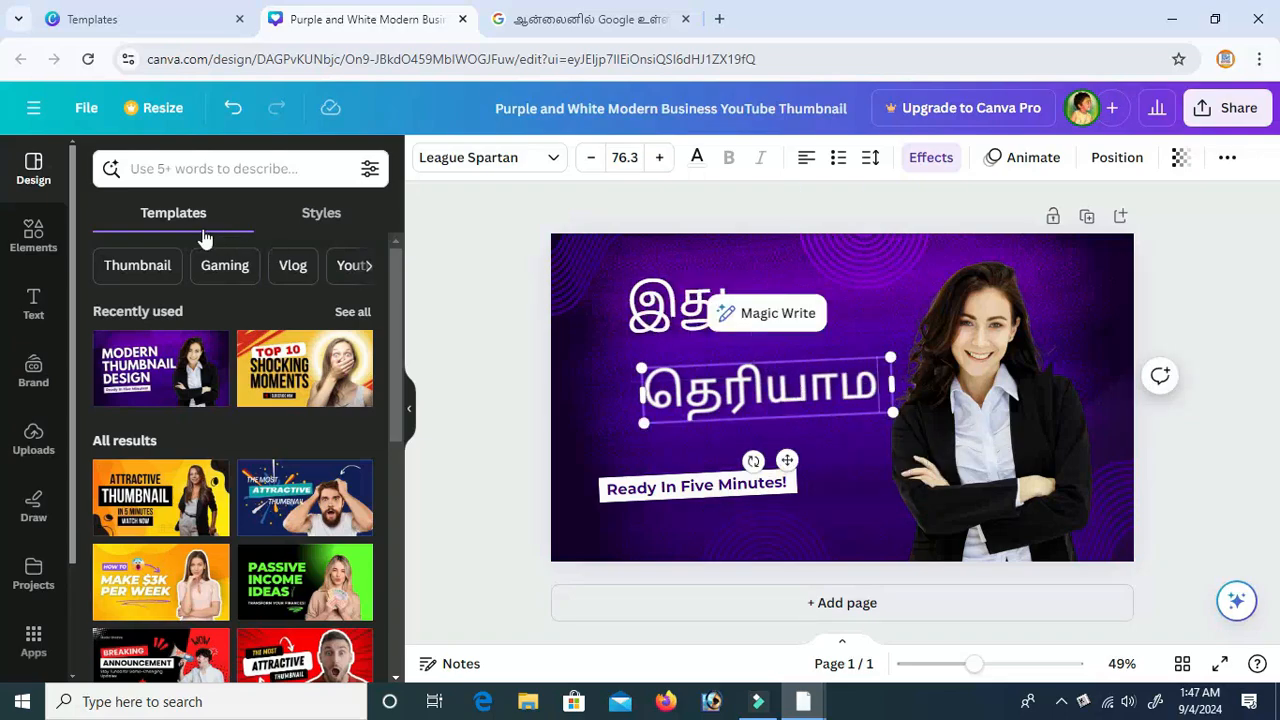
pyautogui.click(1168, 452)
pyautogui.click(755, 395)
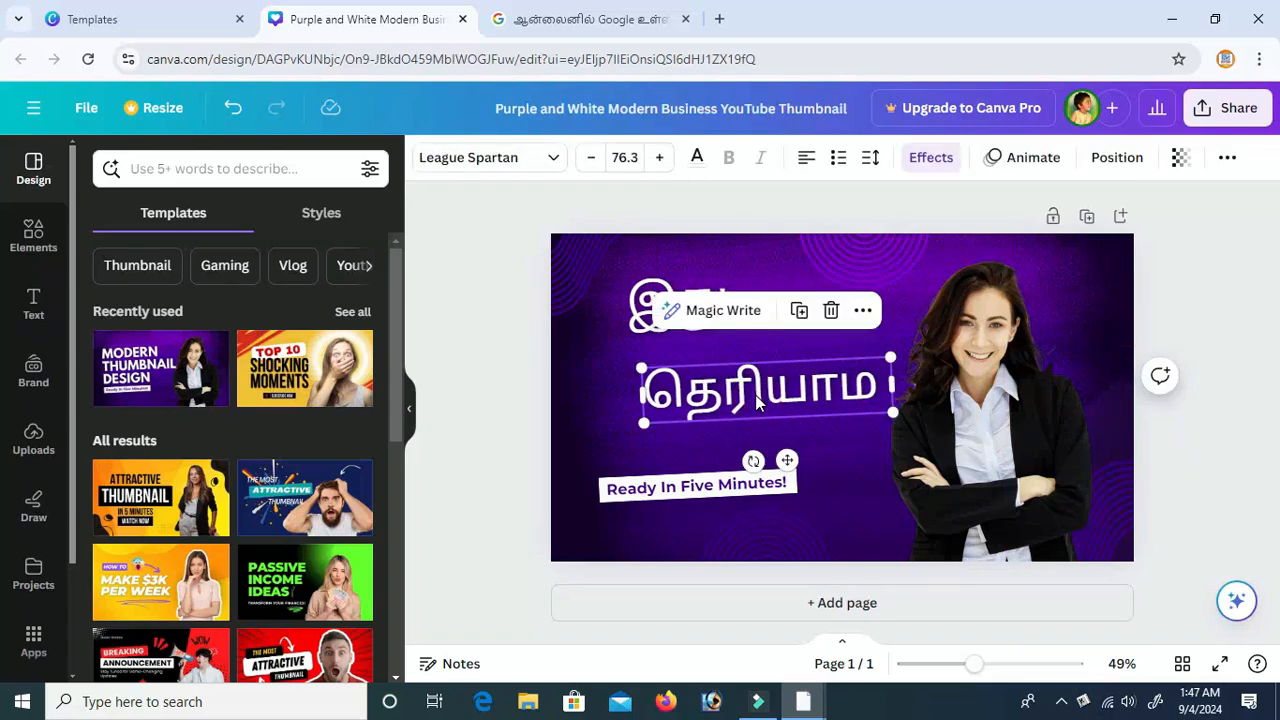
pyautogui.moveTo(785, 452); pyautogui.dragTo(735, 429)
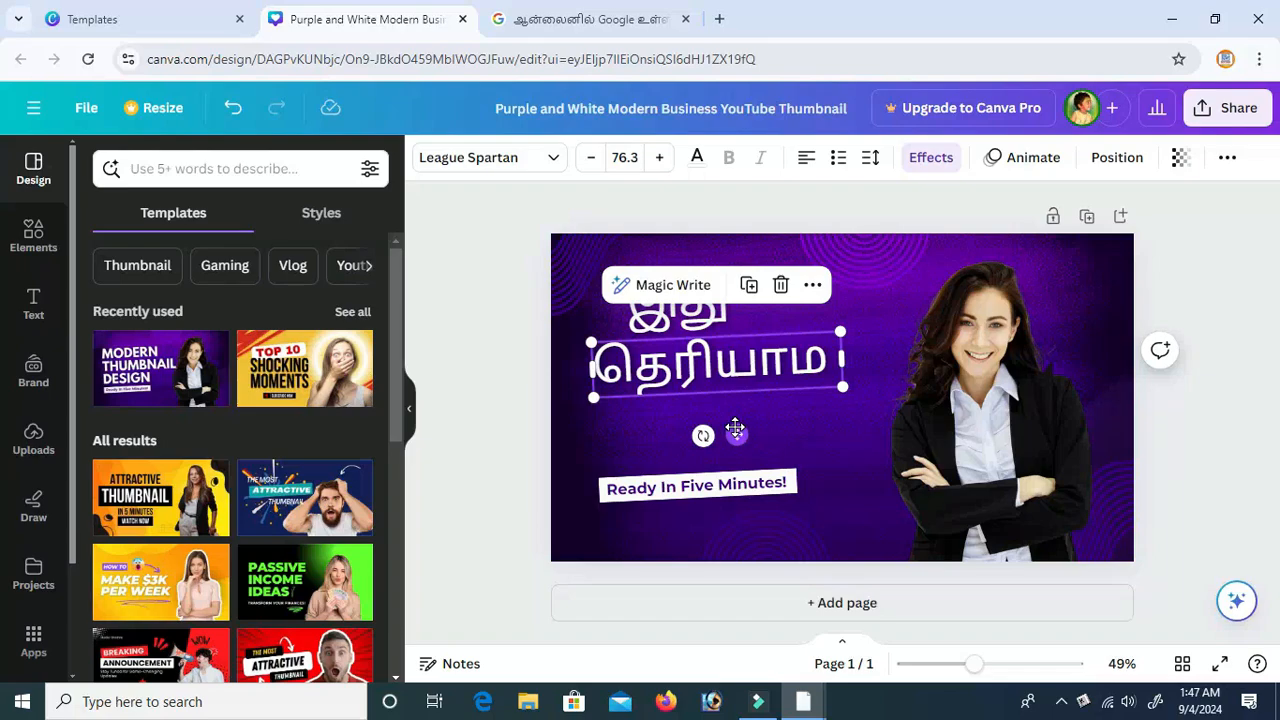
pyautogui.moveTo(720, 369); pyautogui.dragTo(728, 376)
# Step: Duplicate the தெரியாம text box just below it and replace the copy's text with போச்சே copied from Google Input Tools
pyautogui.moveTo(744, 442); pyautogui.dragTo(743, 490)
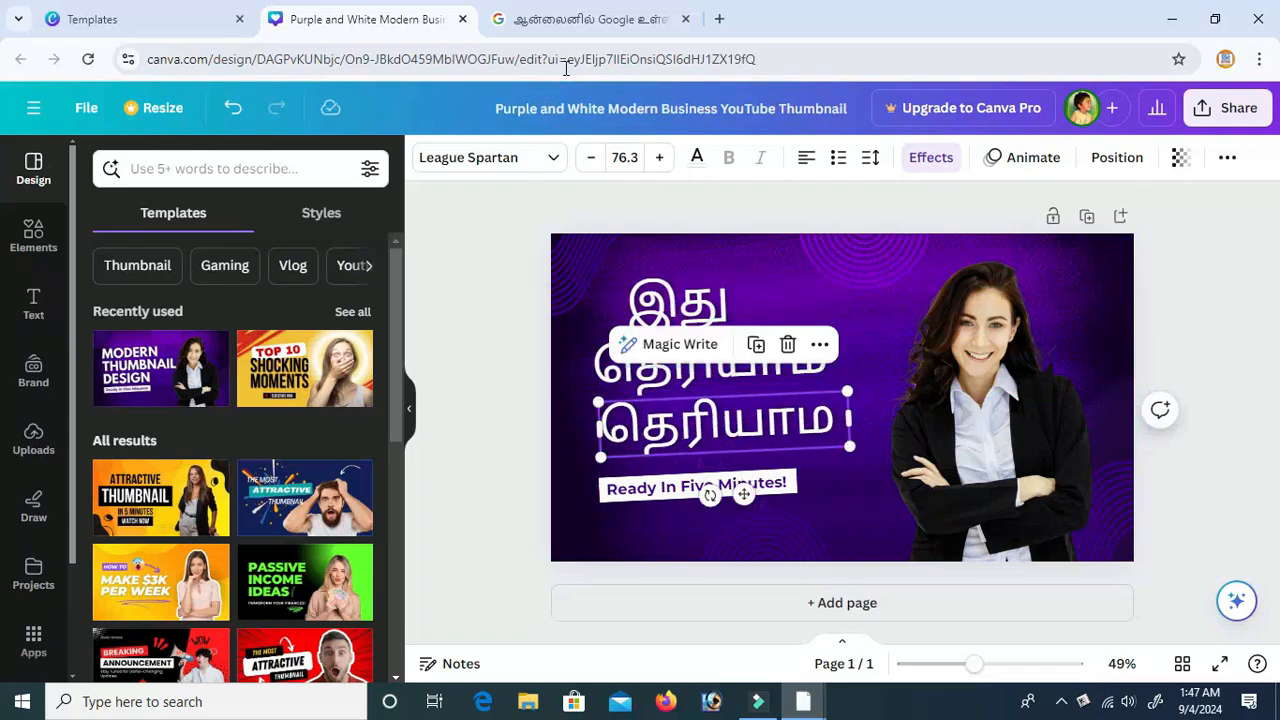
pyautogui.click(589, 20)
pyautogui.click(314, 390)
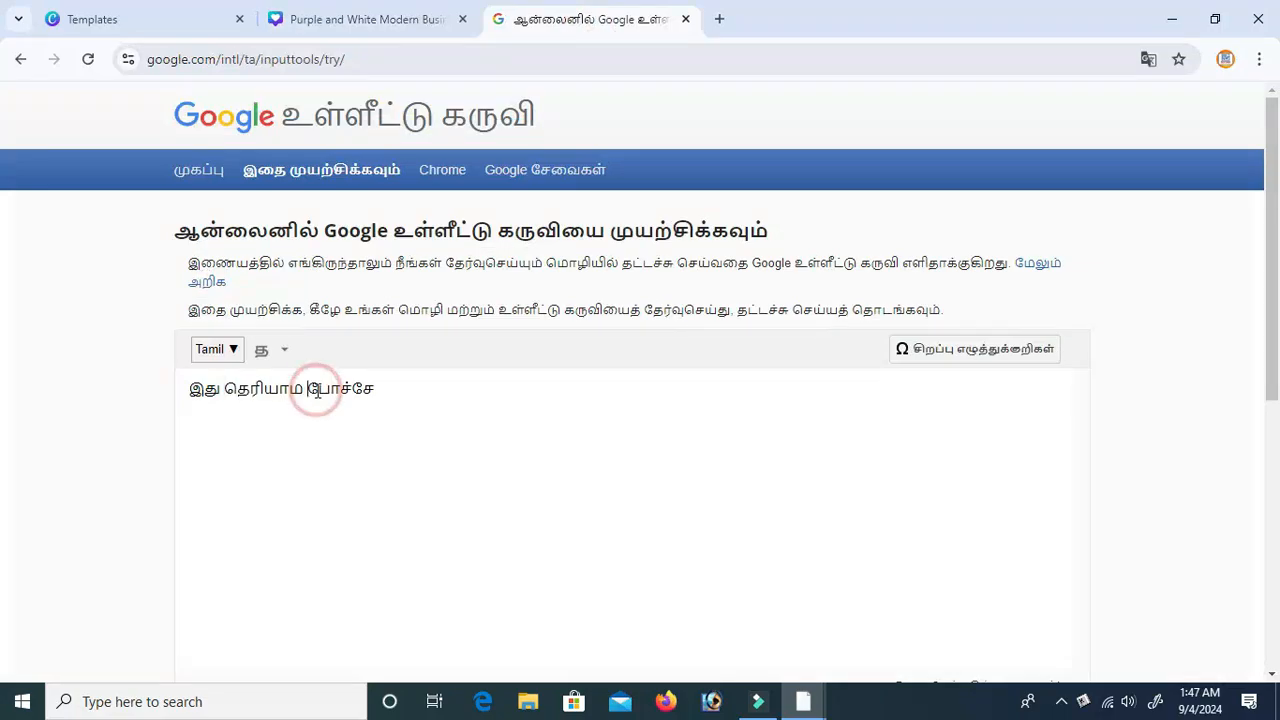
pyautogui.doubleClick(376, 389)
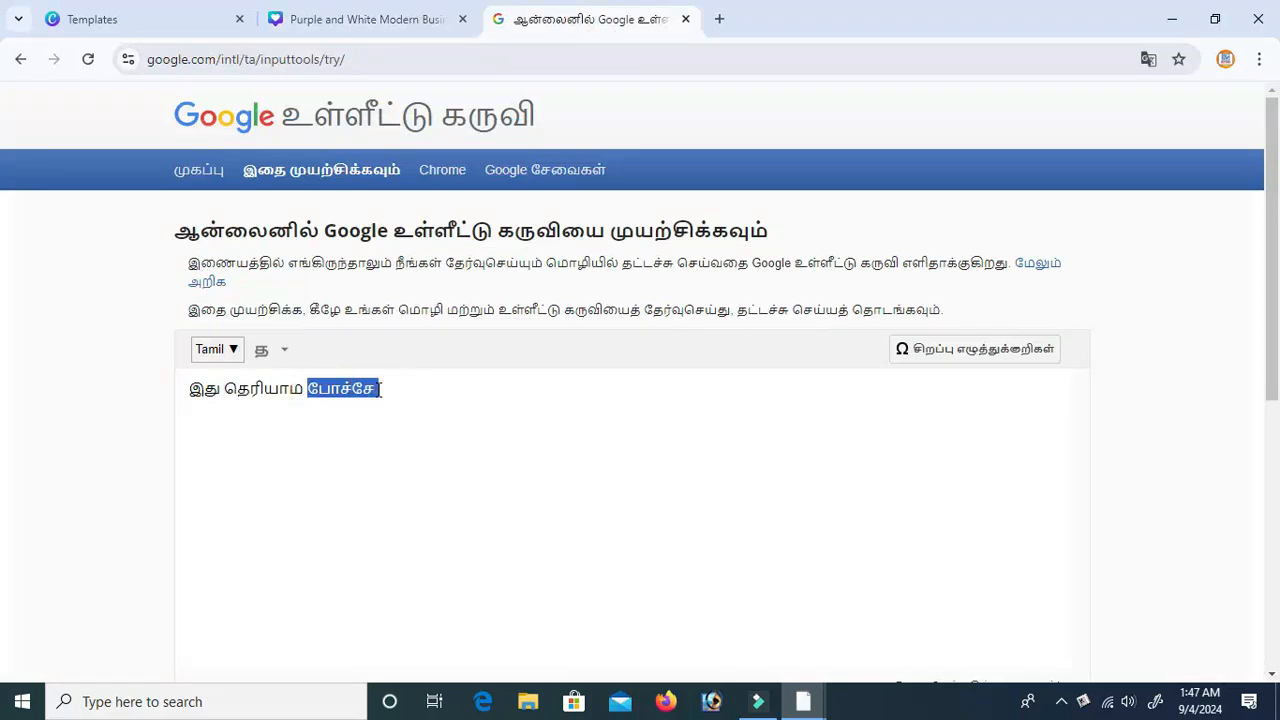
pyautogui.click(400, 20)
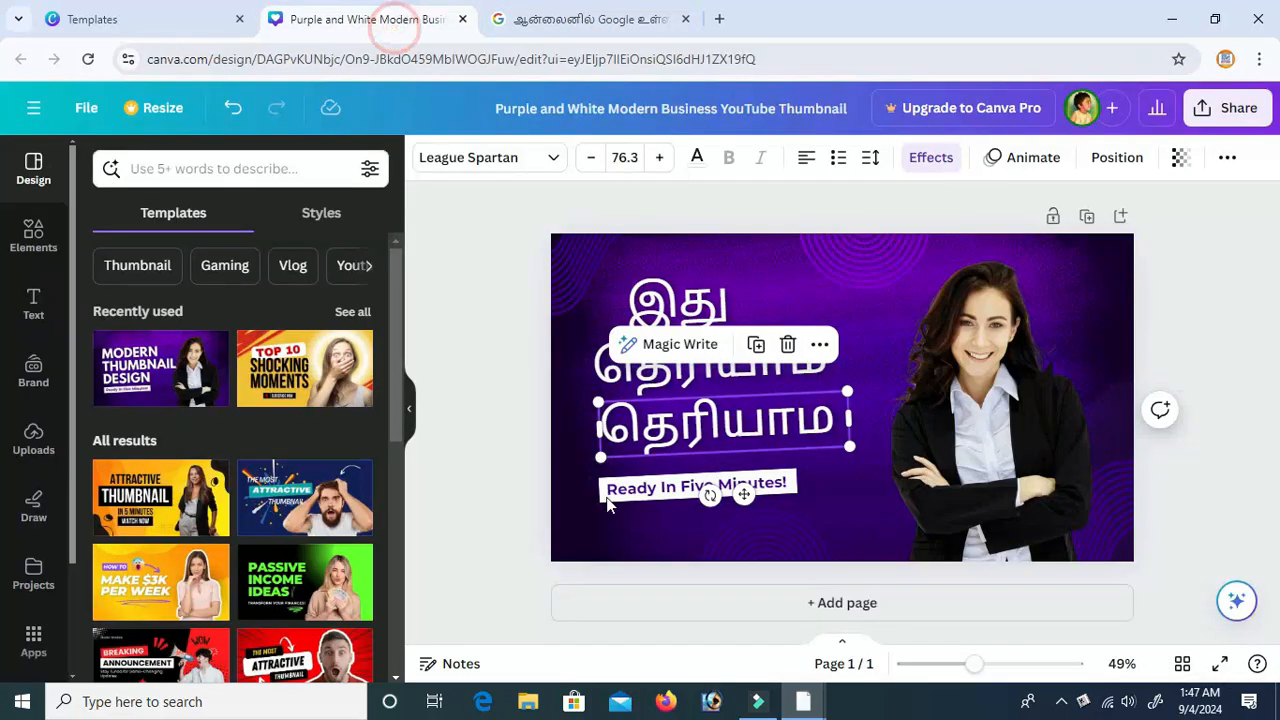
pyautogui.click(670, 434)
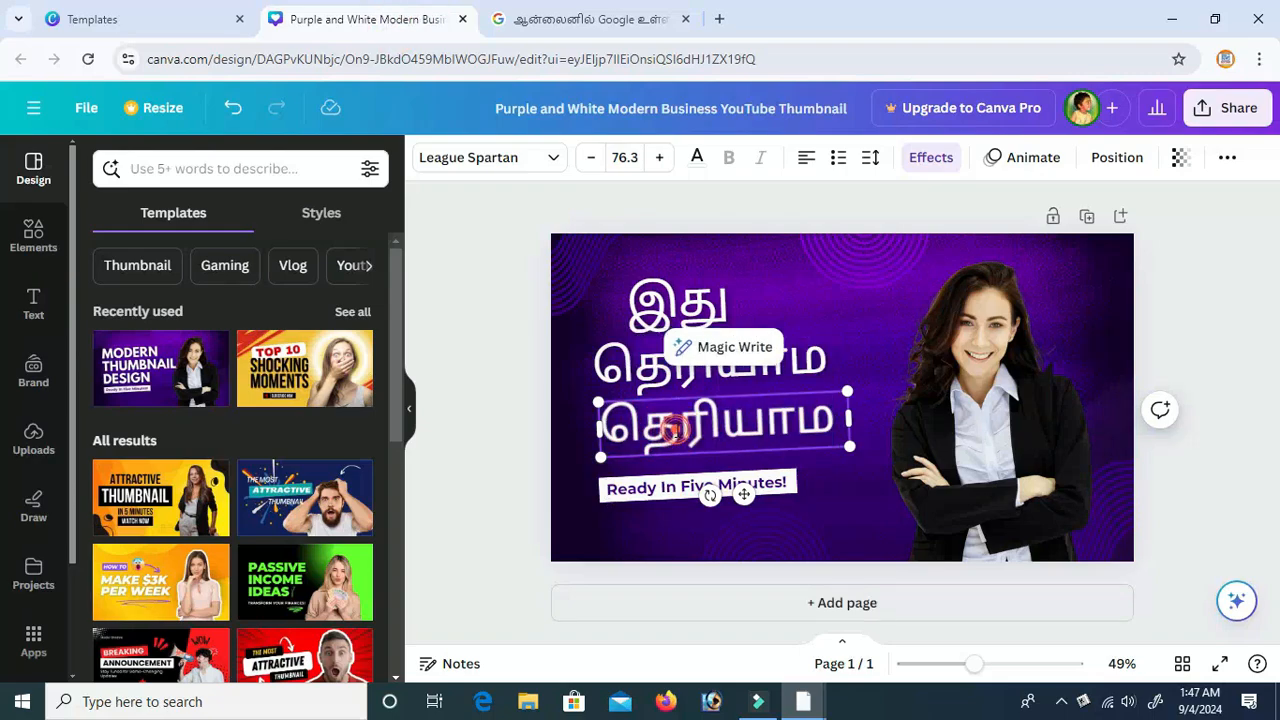
pyautogui.doubleClick(675, 432)
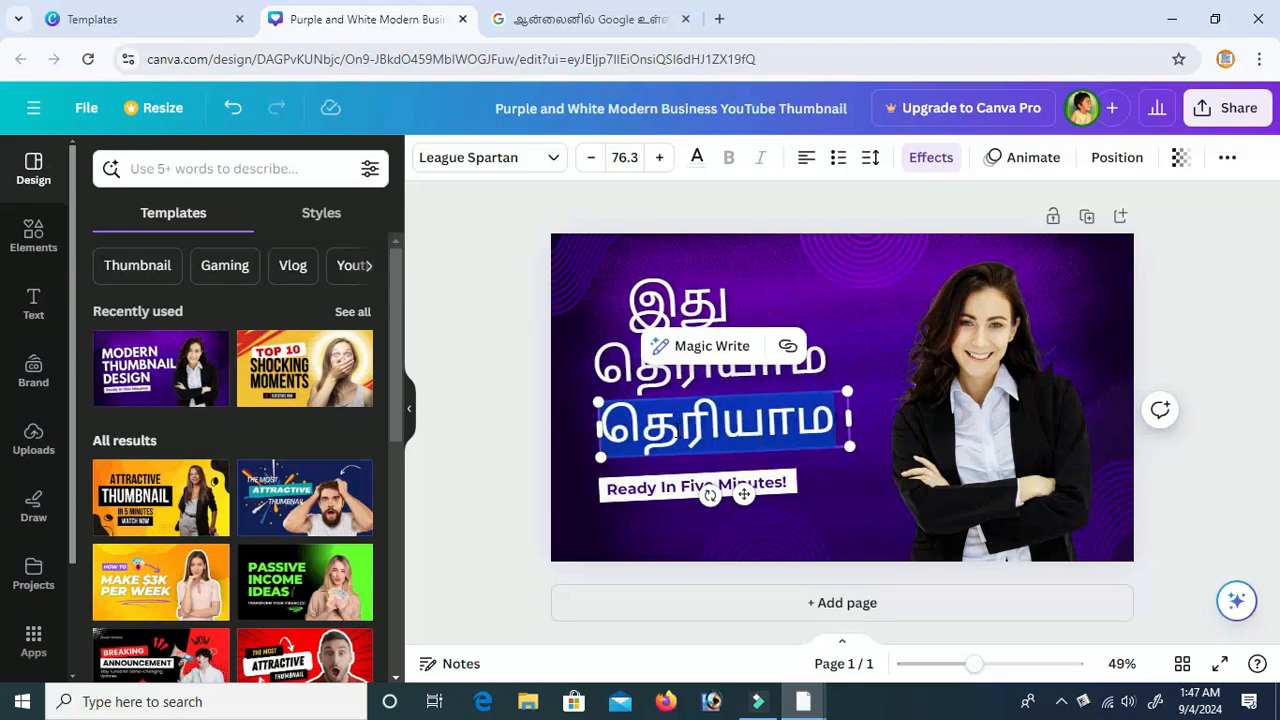
pyautogui.hotkey('ctrl', 'v')
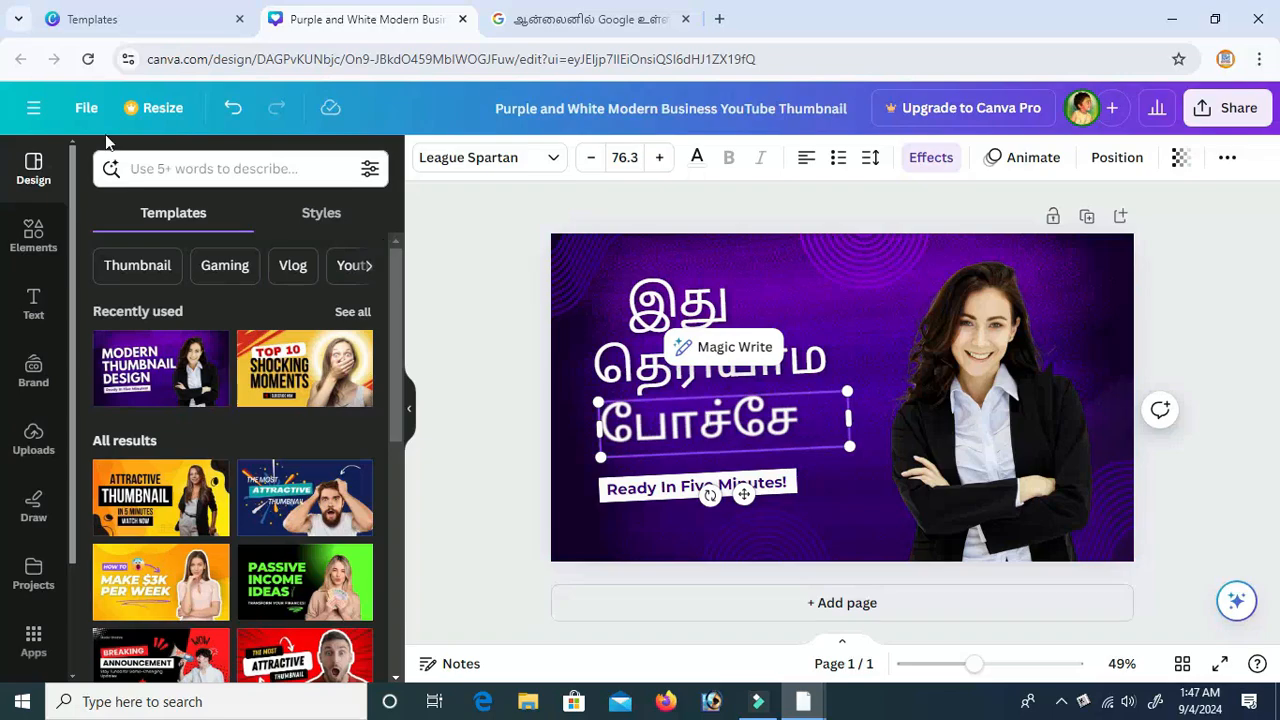
# Step: Nudge the இது text box slightly to the right so it sits more centrally above தெரியாம
pyautogui.click(1207, 273)
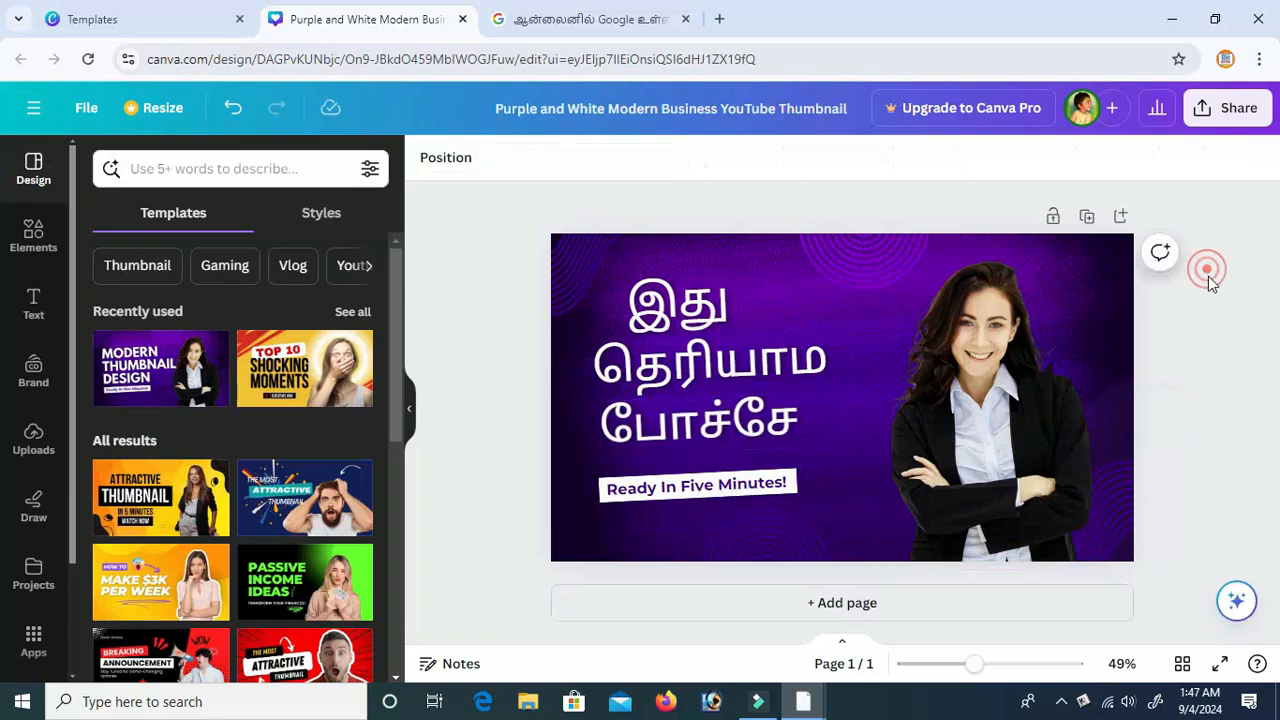
pyautogui.click(718, 302)
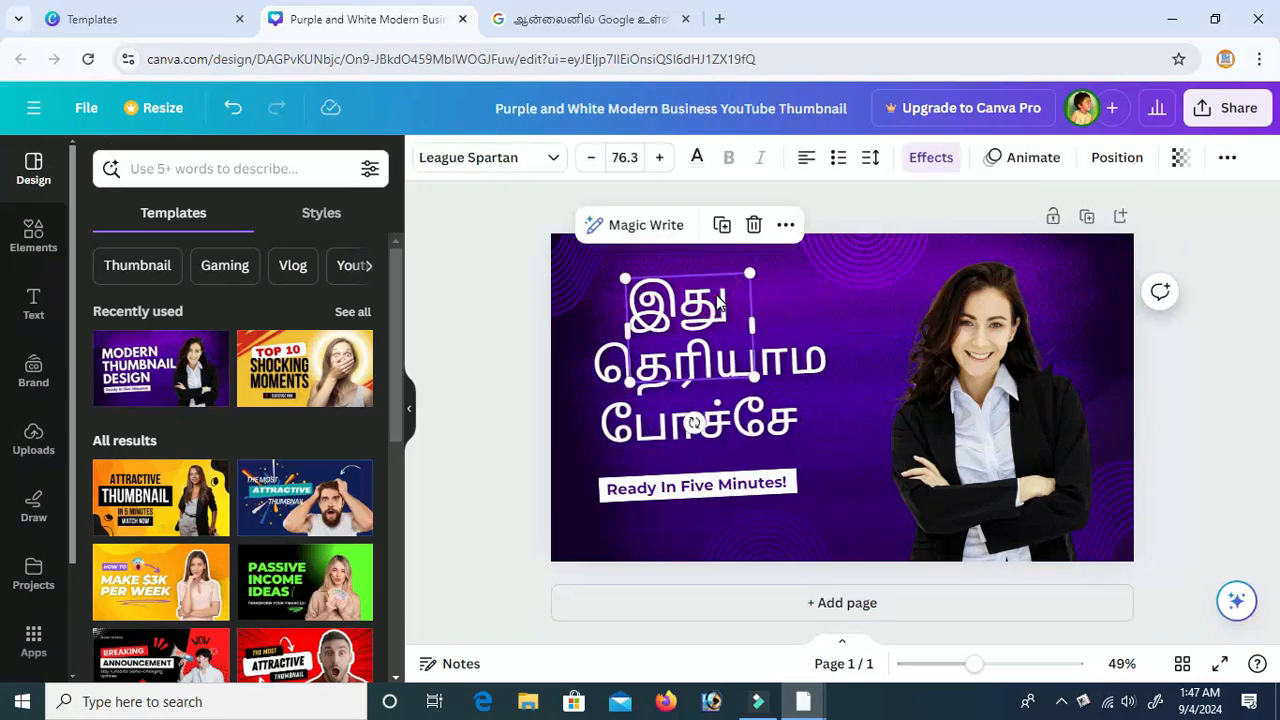
pyautogui.press('Right')
pyautogui.press('Right')
pyautogui.press('Right')
pyautogui.press('Right')
pyautogui.press('Right')
pyautogui.press('Right')
pyautogui.press('Right')
pyautogui.press('Right')
pyautogui.press('Right')
pyautogui.press('Right')
pyautogui.press('Right')
pyautogui.press('Right')
pyautogui.press('Right')
pyautogui.press('Right')
pyautogui.press('Right')
pyautogui.press('Right')
pyautogui.press('Right')
pyautogui.press('Right')
pyautogui.press('Right')
pyautogui.press('Right')
pyautogui.press('Right')
pyautogui.press('Right')
pyautogui.press('Right')
pyautogui.press('Right')
pyautogui.press('Right')
pyautogui.press('Right')
pyautogui.press('Right')
pyautogui.press('Right')
pyautogui.press('Right')
pyautogui.press('Right')
# Step: Nudge the போச்சே text box slightly to the right beneath தெரியாம
pyautogui.click(725, 428)
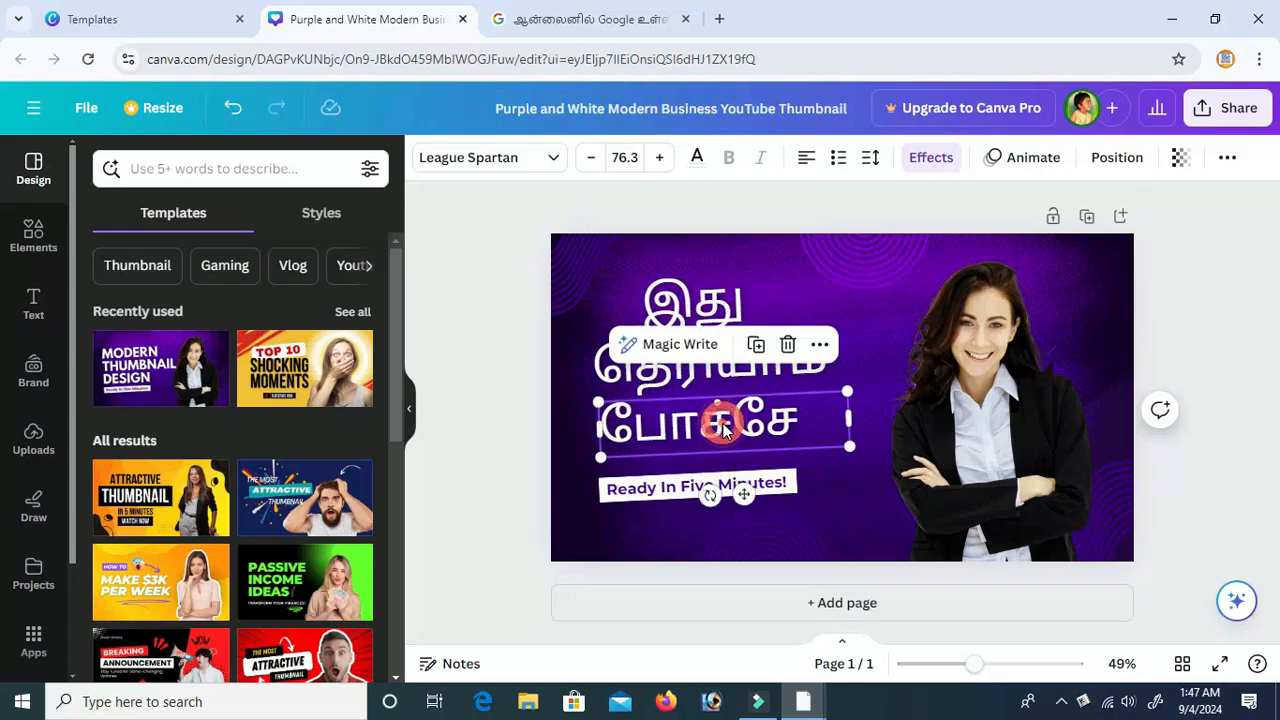
pyautogui.press('Right')
pyautogui.press('Right')
pyautogui.press('Right')
pyautogui.press('Right')
pyautogui.press('Right')
pyautogui.press('Right')
pyautogui.press('Right')
pyautogui.press('Right')
pyautogui.press('Right')
pyautogui.press('Right')
pyautogui.press('Right')
pyautogui.press('Right')
pyautogui.press('Right')
pyautogui.press('Right')
pyautogui.press('Right')
pyautogui.press('Right')
pyautogui.press('Right')
pyautogui.press('Right')
pyautogui.press('Right')
pyautogui.press('Right')
pyautogui.press('Right')
pyautogui.press('Right')
pyautogui.press('Right')
pyautogui.press('Right')
pyautogui.press('Right')
pyautogui.press('Right')
pyautogui.press('Right')
pyautogui.press('Right')
pyautogui.press('Right')
pyautogui.press('Right')
pyautogui.press('Right')
pyautogui.press('Right')
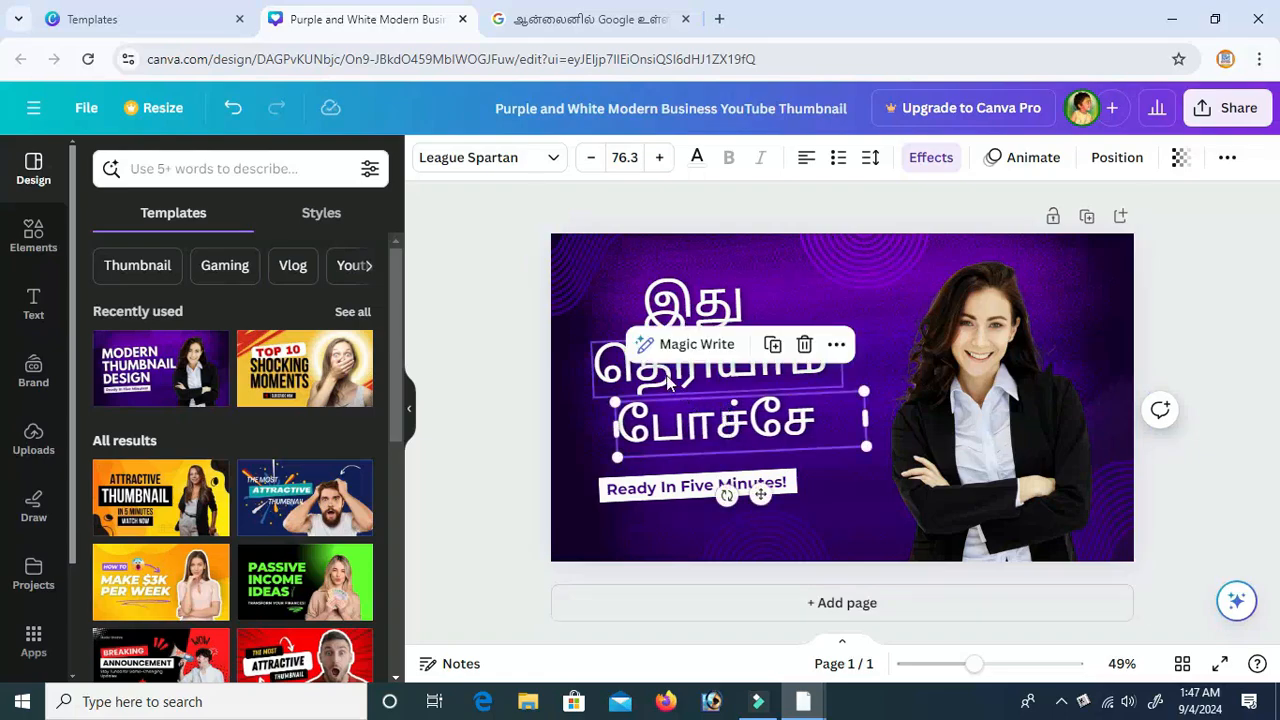
# Step: Enlarge the three Tamil headline words together to size 87.9 and shift them slightly up and left, clear of the Ready In Five Minutes! label
pyautogui.keyDown('shift'); pyautogui.click(668, 383); pyautogui.keyUp('shift')
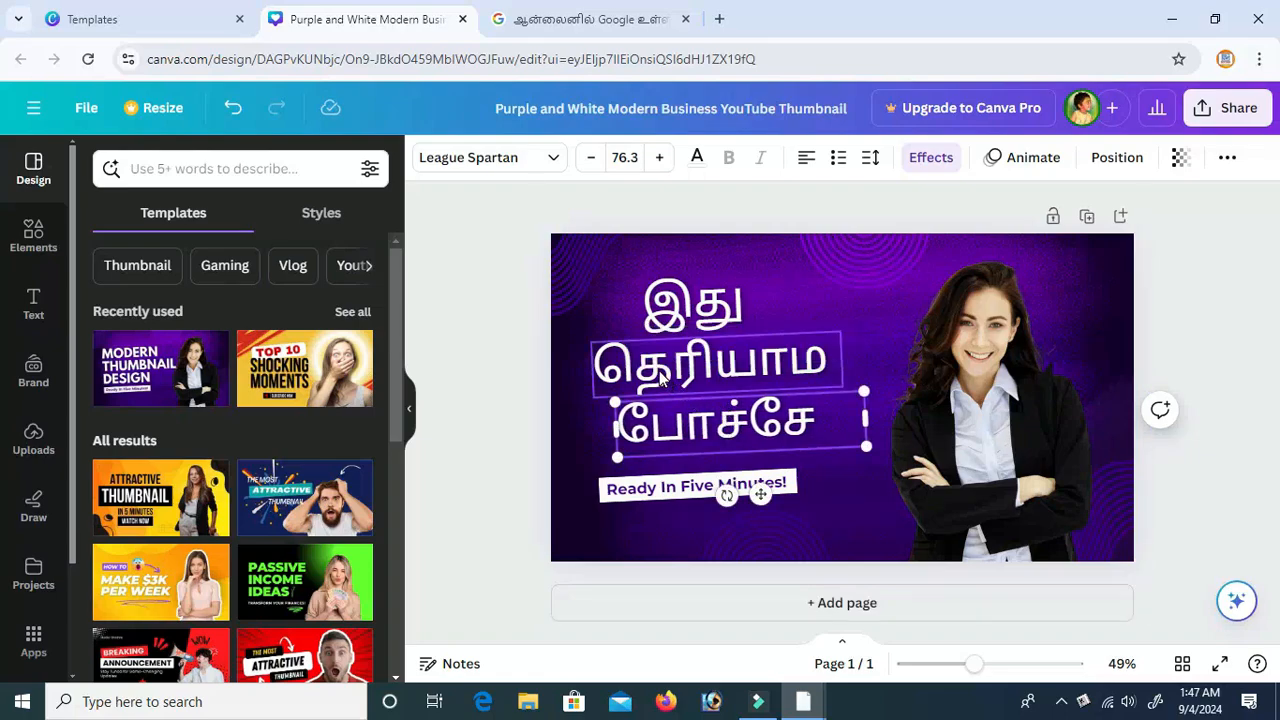
pyautogui.keyDown('shift'); pyautogui.click(668, 305); pyautogui.keyUp('shift')
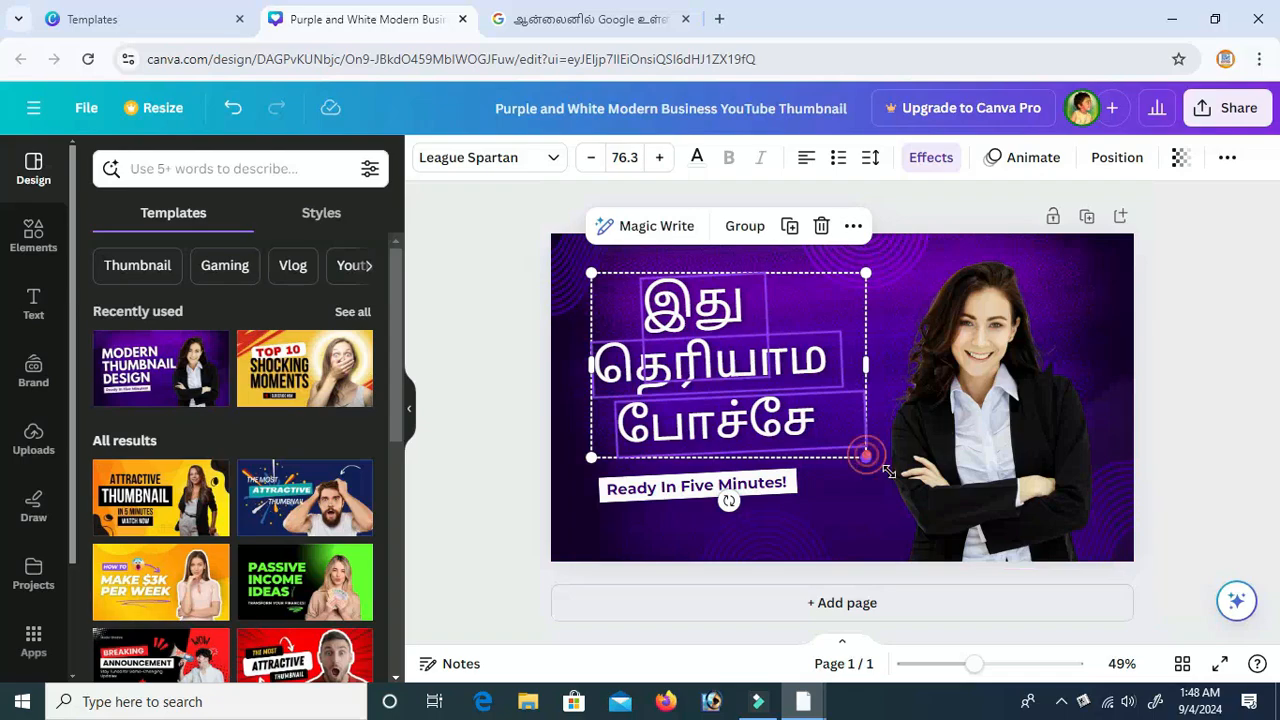
pyautogui.moveTo(866, 457); pyautogui.dragTo(908, 486)
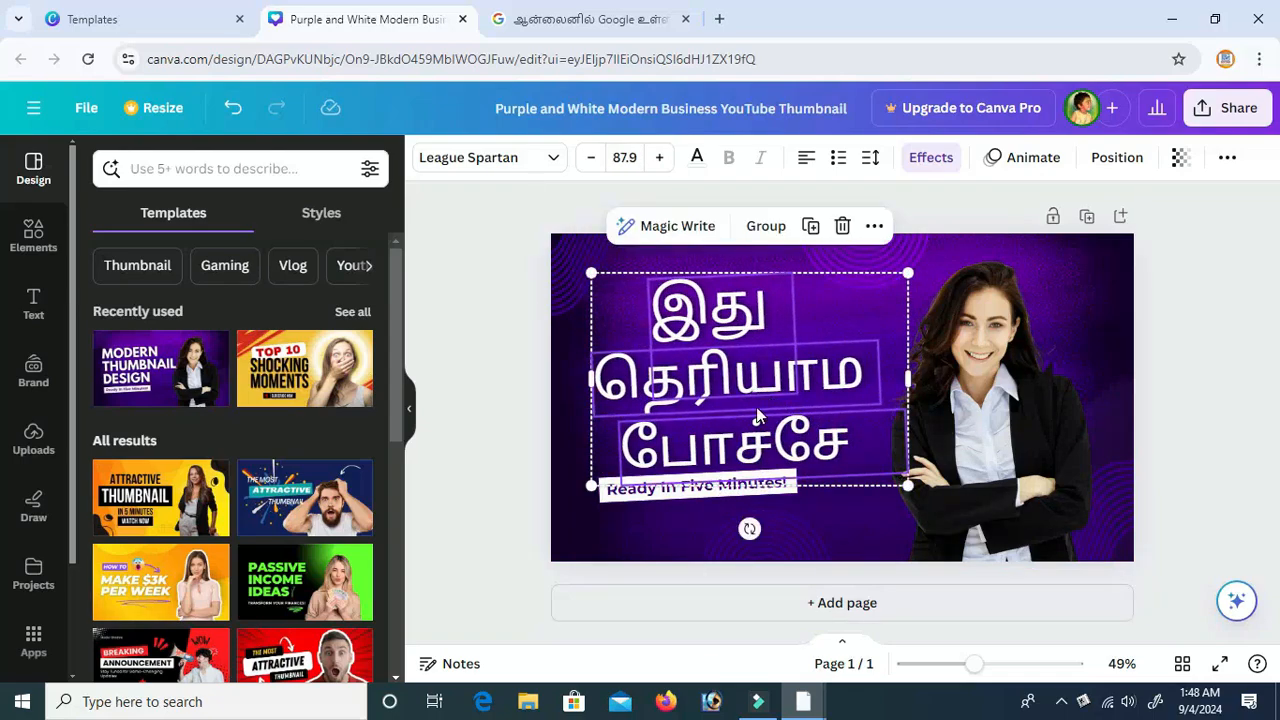
pyautogui.press('Escape')
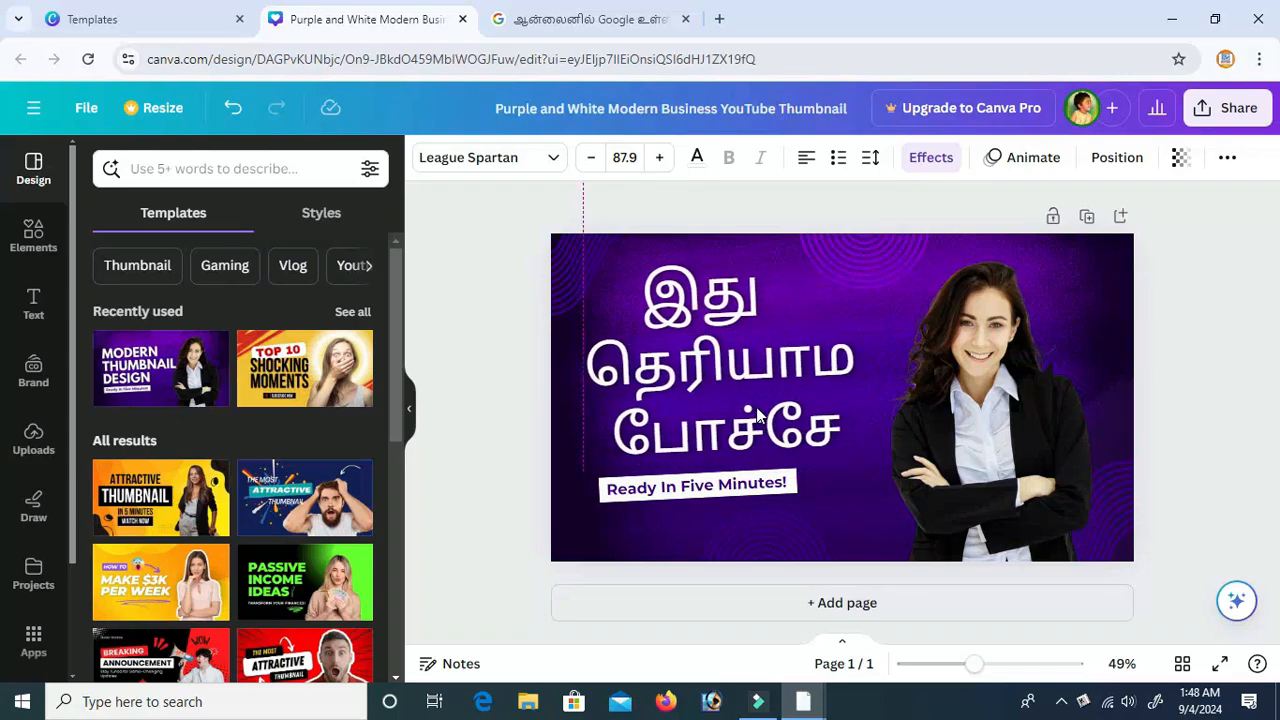
# Step: Delete the photo of the woman from the thumbnail
pyautogui.click(979, 417)
pyautogui.press('Delete')
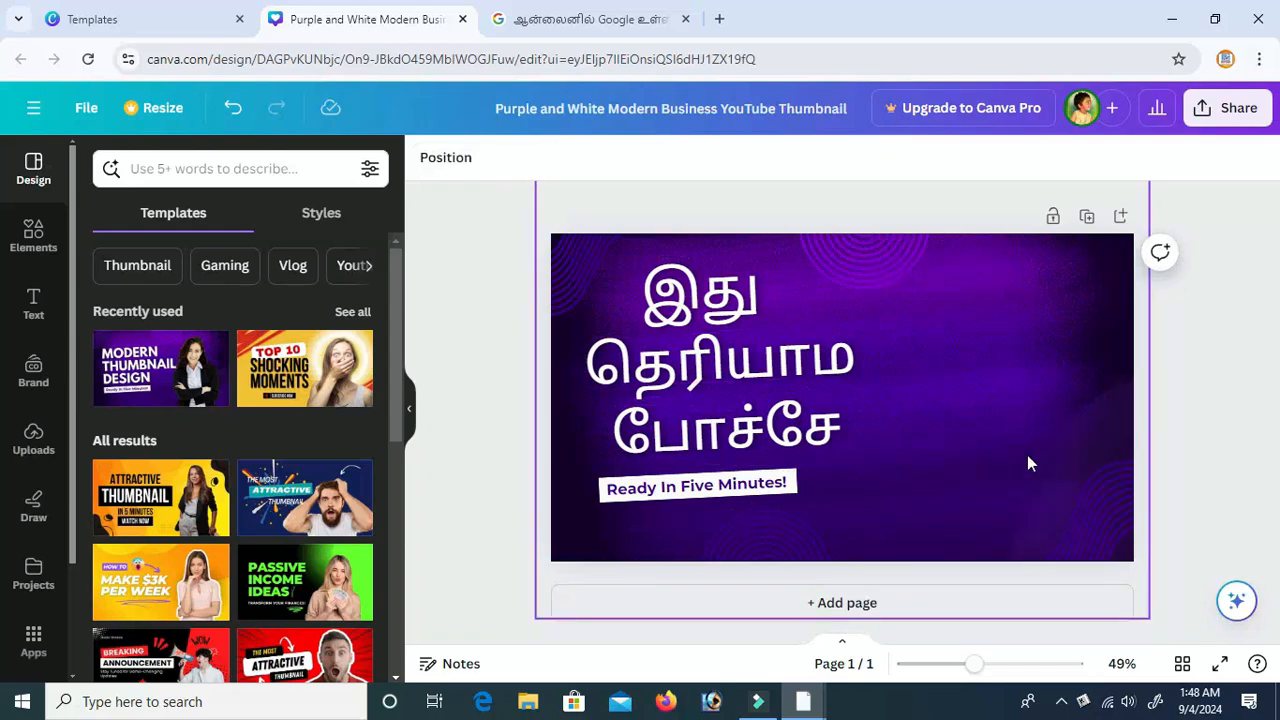
# Step: Add the round YouTube logo from the uploaded images, shrink it, and place it just right of the Ready In Five Minutes! label
pyautogui.click(34, 445)
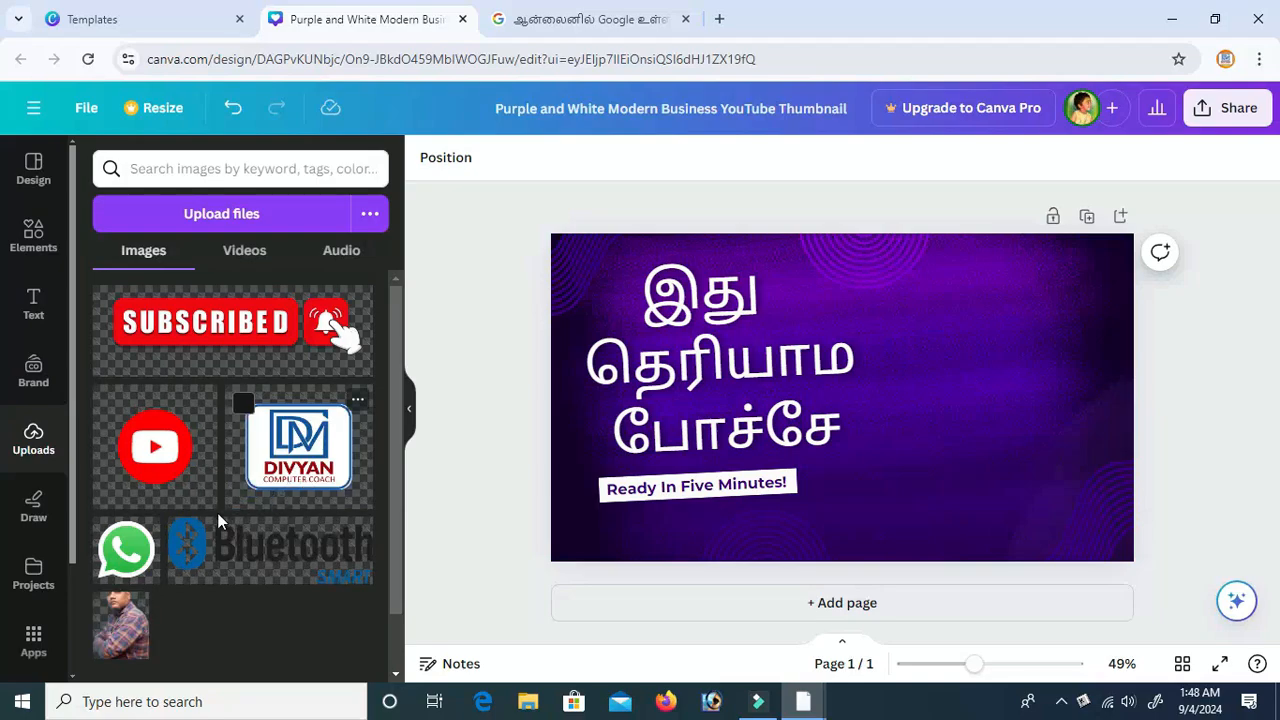
pyautogui.click(172, 458)
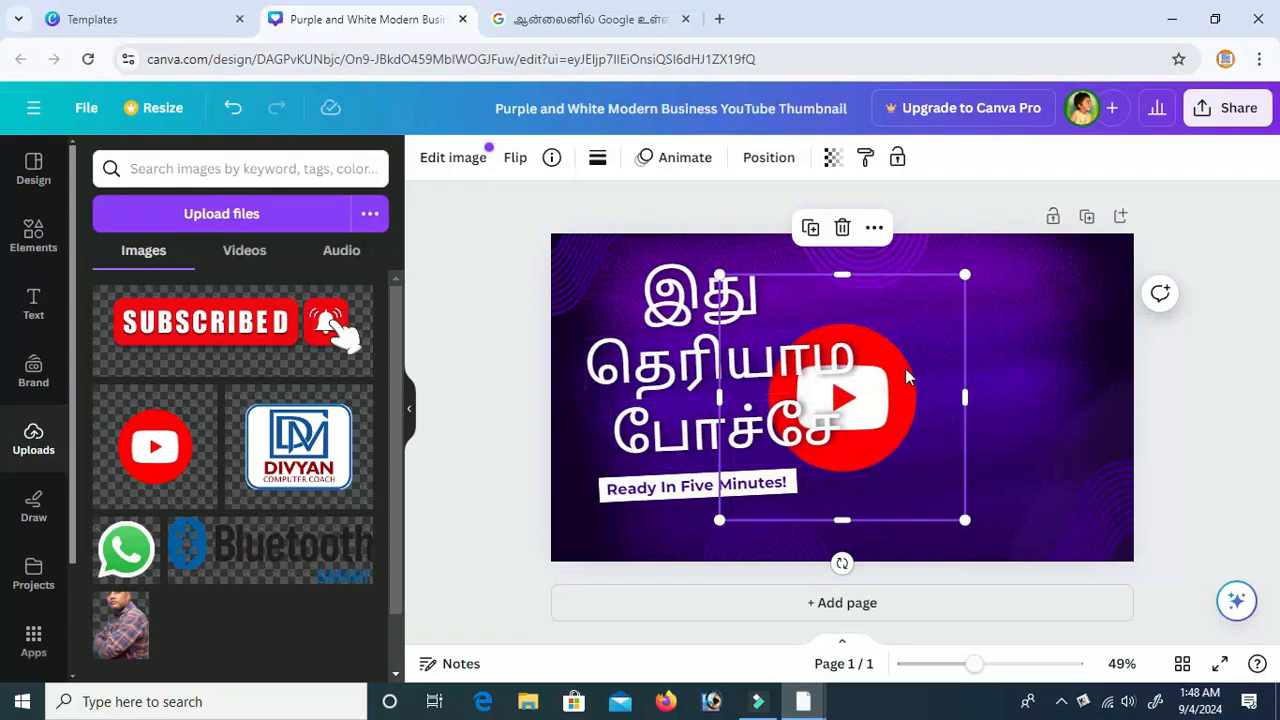
pyautogui.moveTo(908, 371); pyautogui.dragTo(1049, 429)
pyautogui.moveTo(1107, 580); pyautogui.dragTo(996, 467)
pyautogui.moveTo(957, 403); pyautogui.dragTo(877, 491)
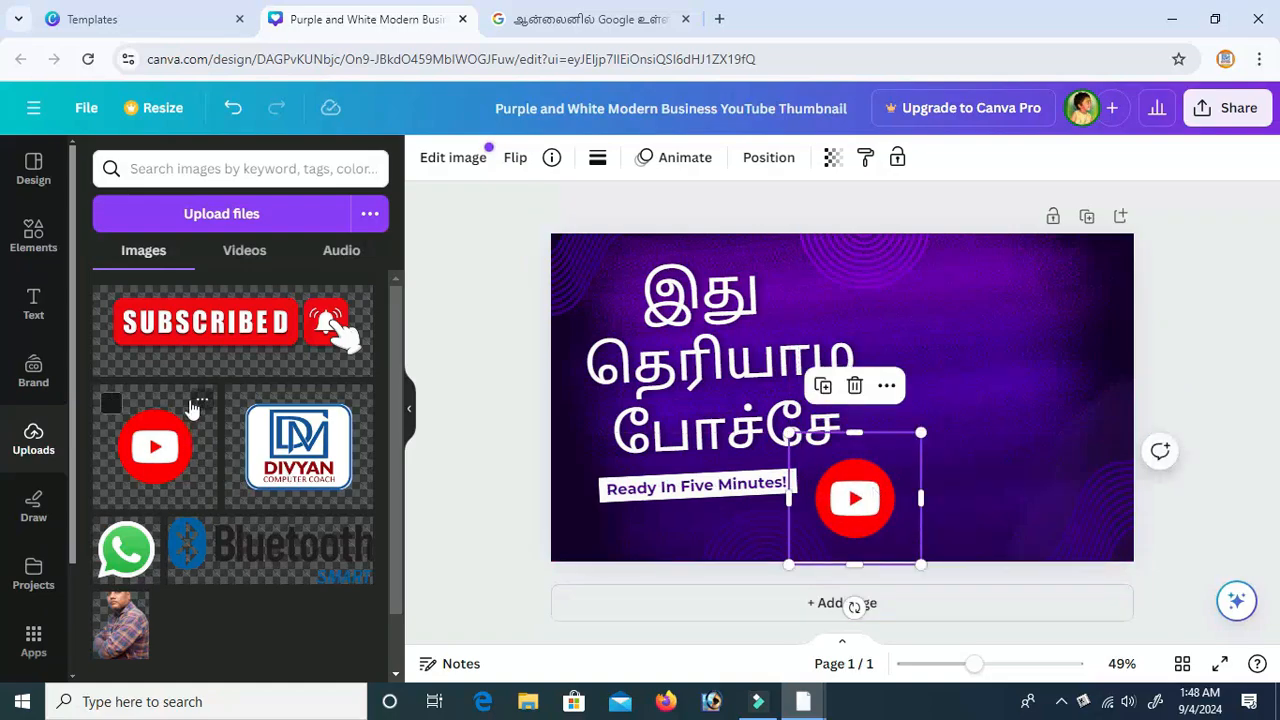
pyautogui.scroll(-1, 140, 500)
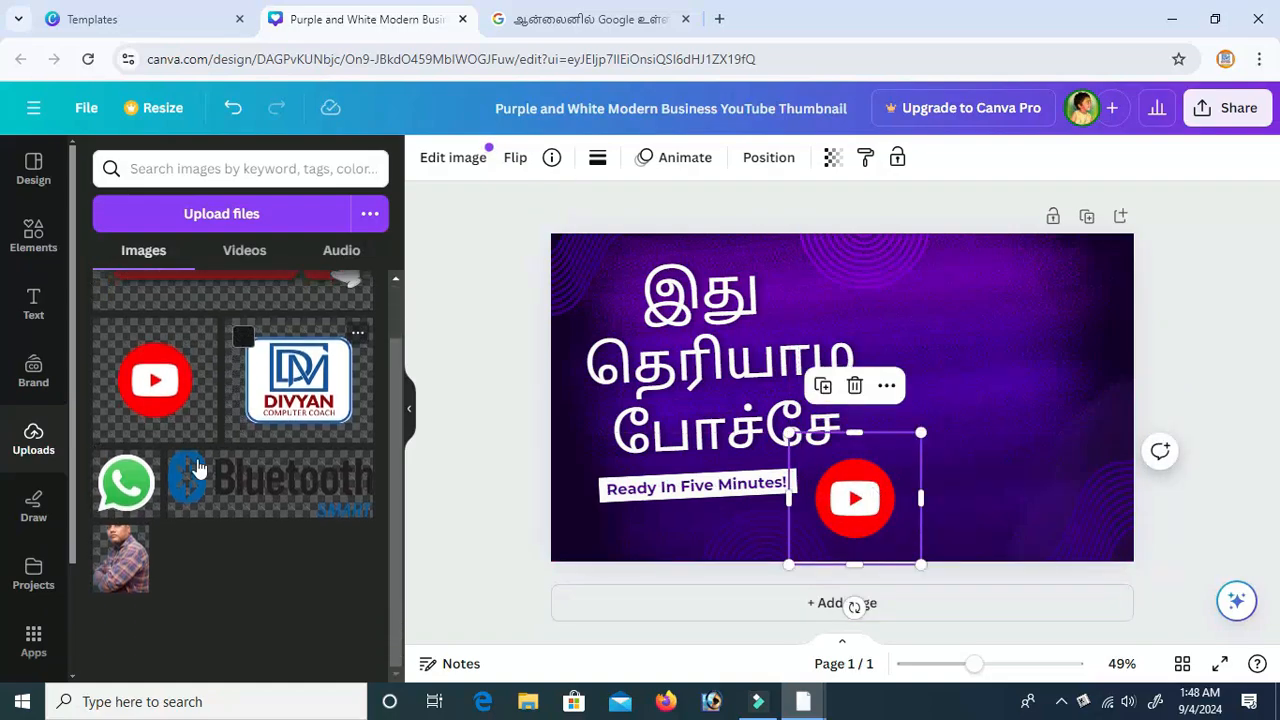
pyautogui.click(112, 546)
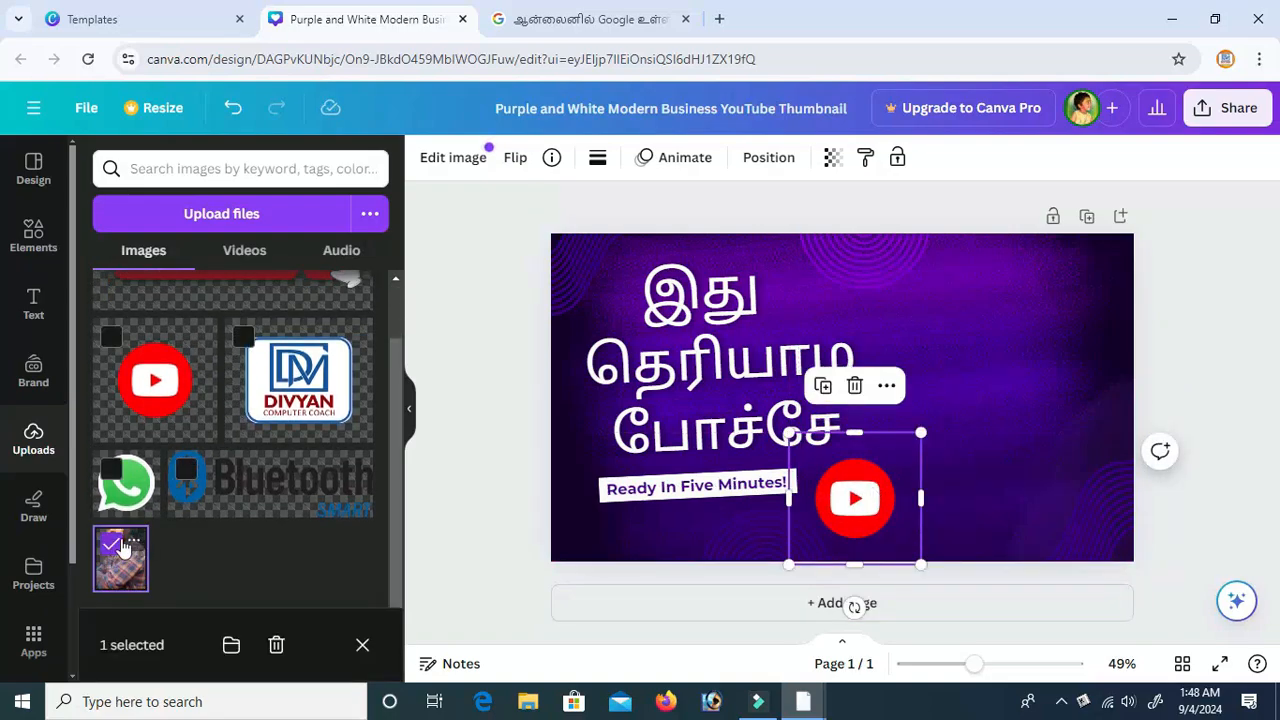
pyautogui.click(115, 545)
pyautogui.click(115, 545)
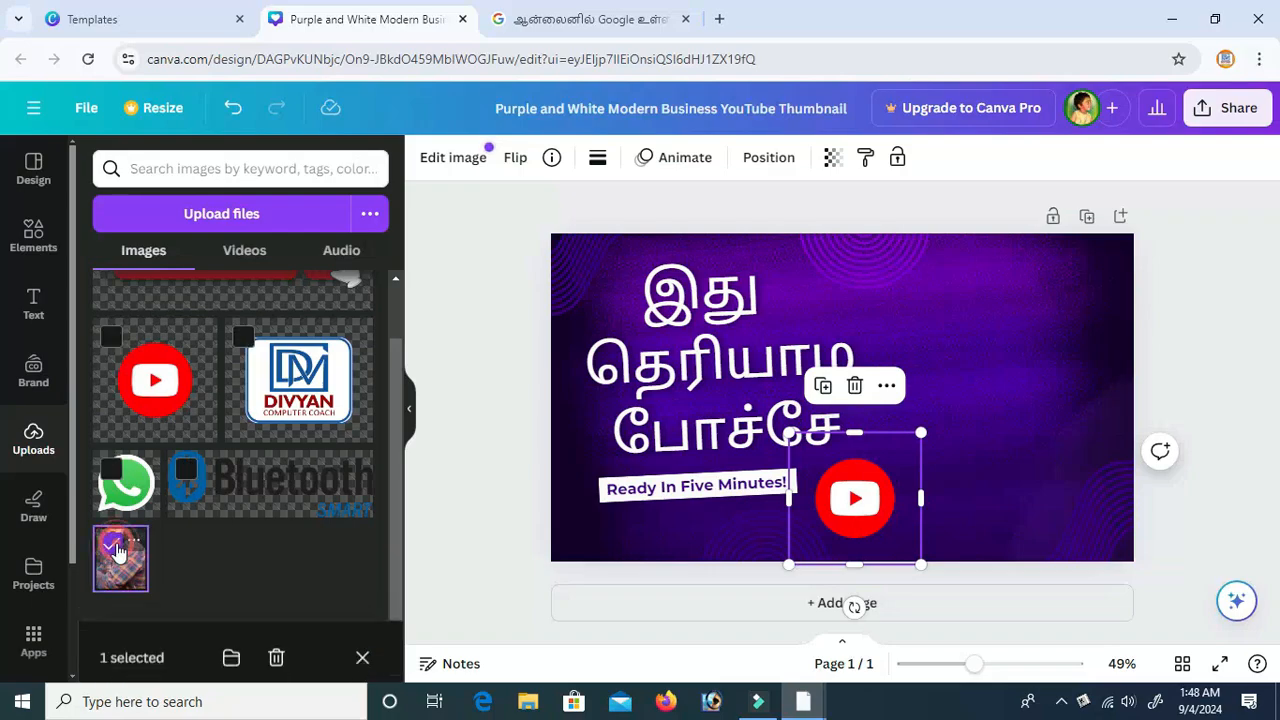
pyautogui.click(276, 657)
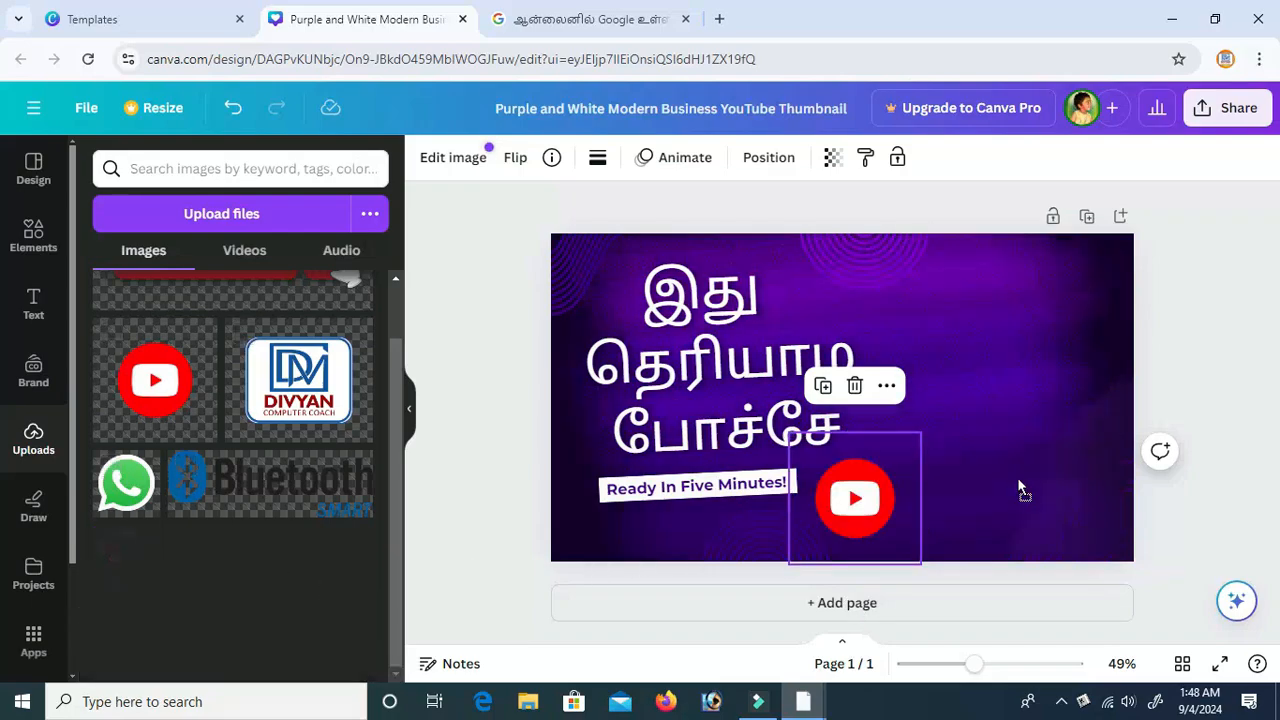
pyautogui.moveTo(1018, 479); pyautogui.dragTo(1037, 461)
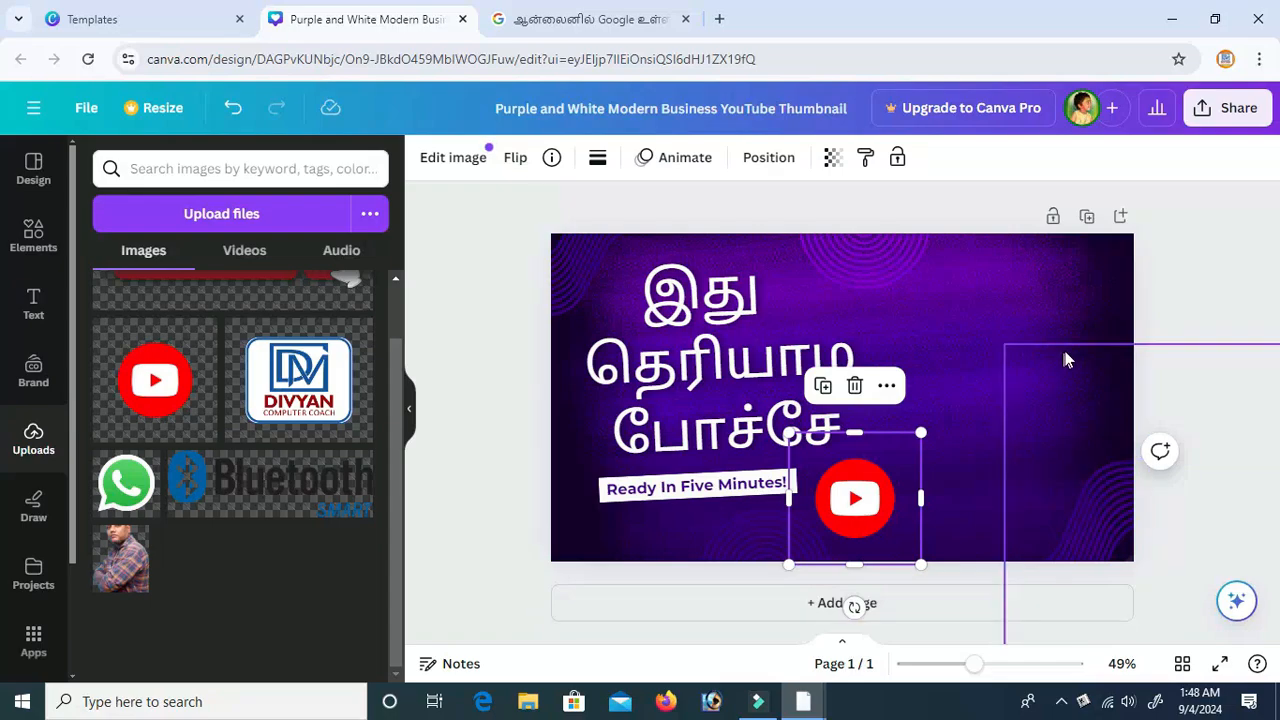
pyautogui.click(1135, 361)
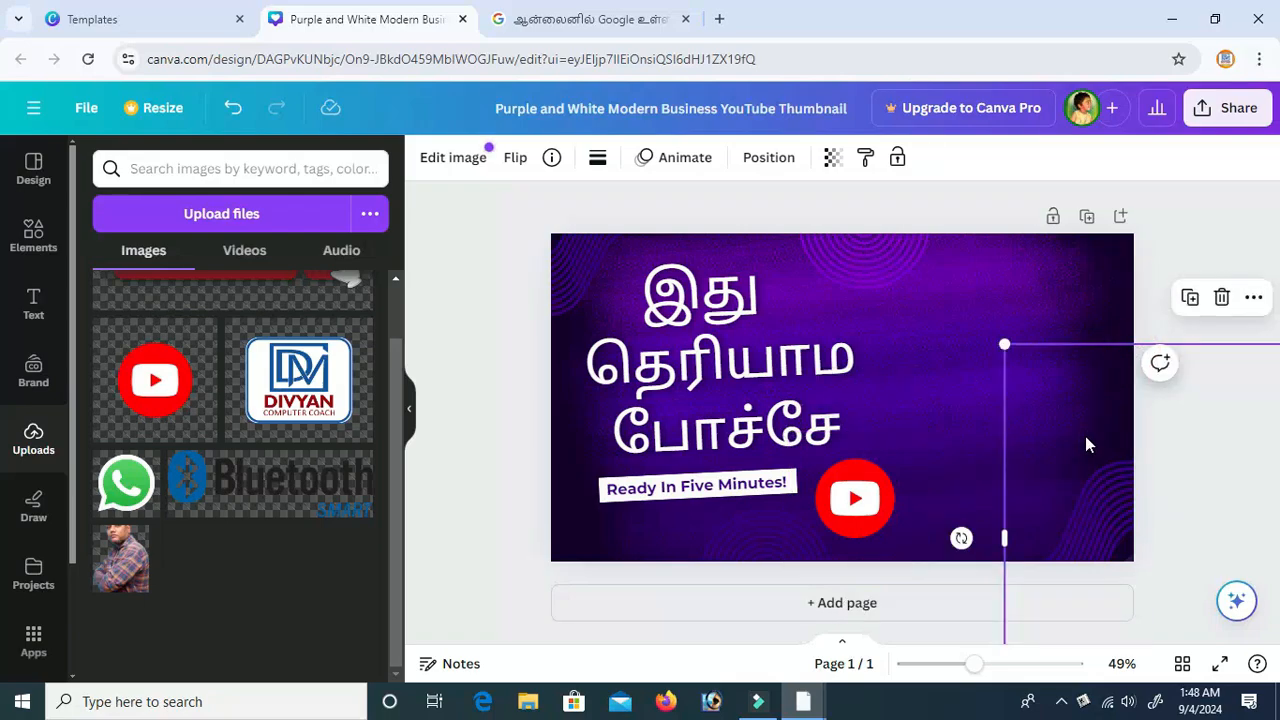
pyautogui.press('Delete')
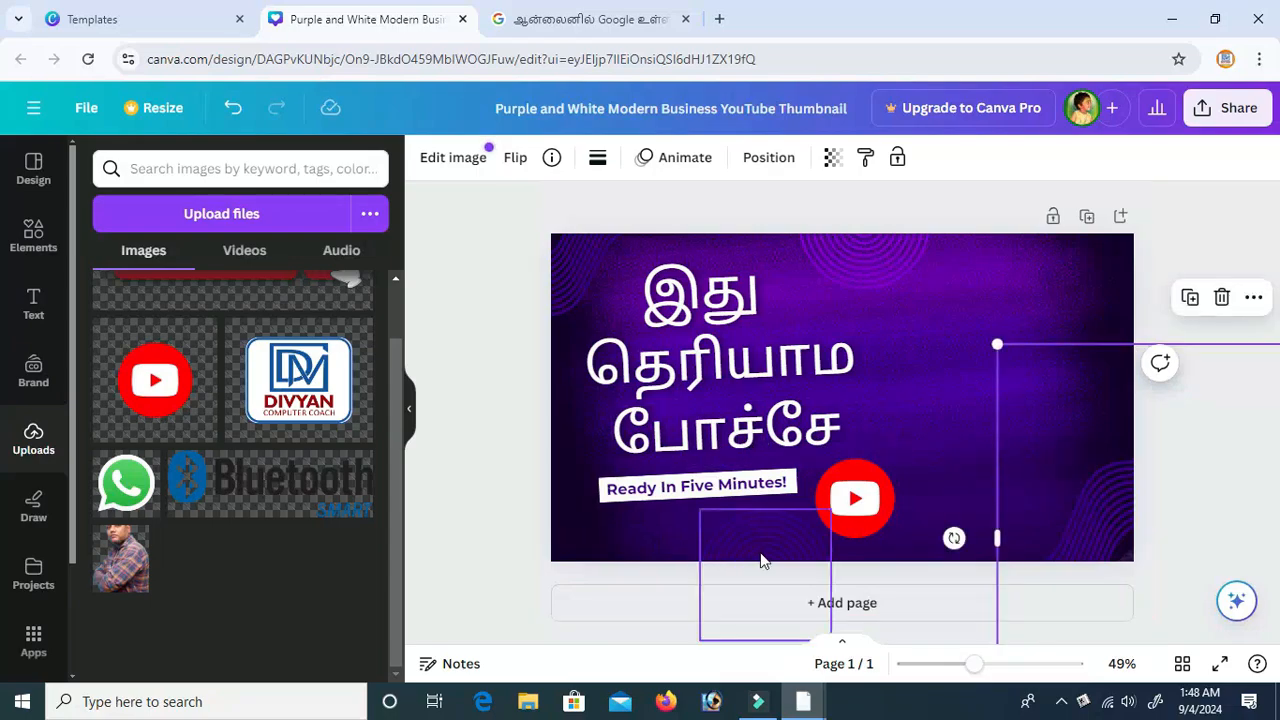
pyautogui.hotkey('ctrl', 'z')
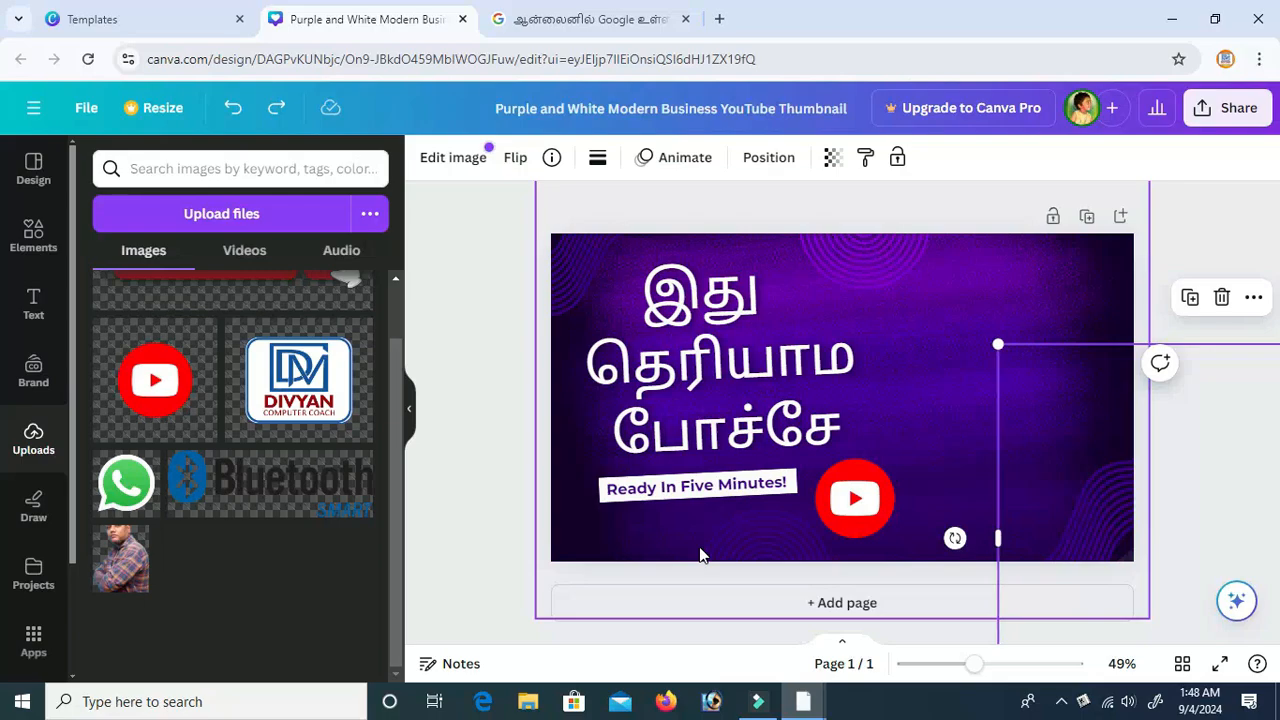
pyautogui.click(467, 456)
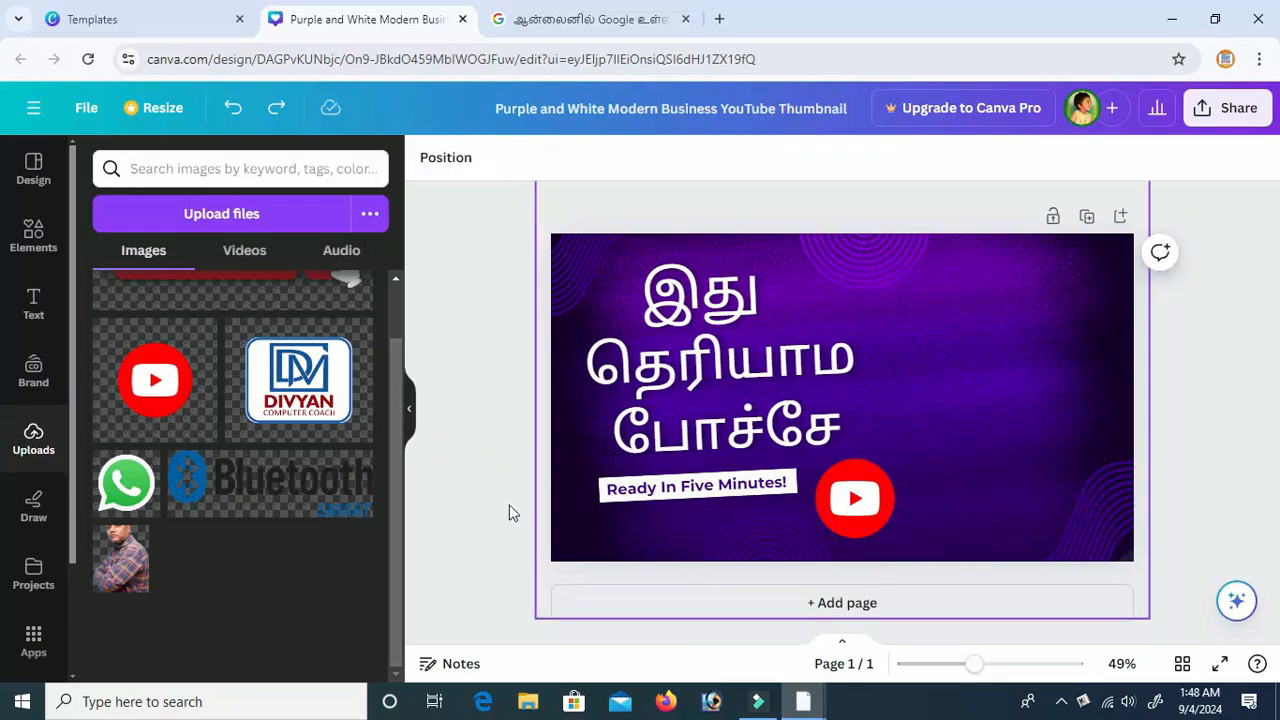
# Step: Add the uploaded cutout photo of the man in the checked shirt and enlarge it to fill the thumbnail's right side
pyautogui.click(111, 541)
pyautogui.moveTo(133, 577); pyautogui.dragTo(603, 392)
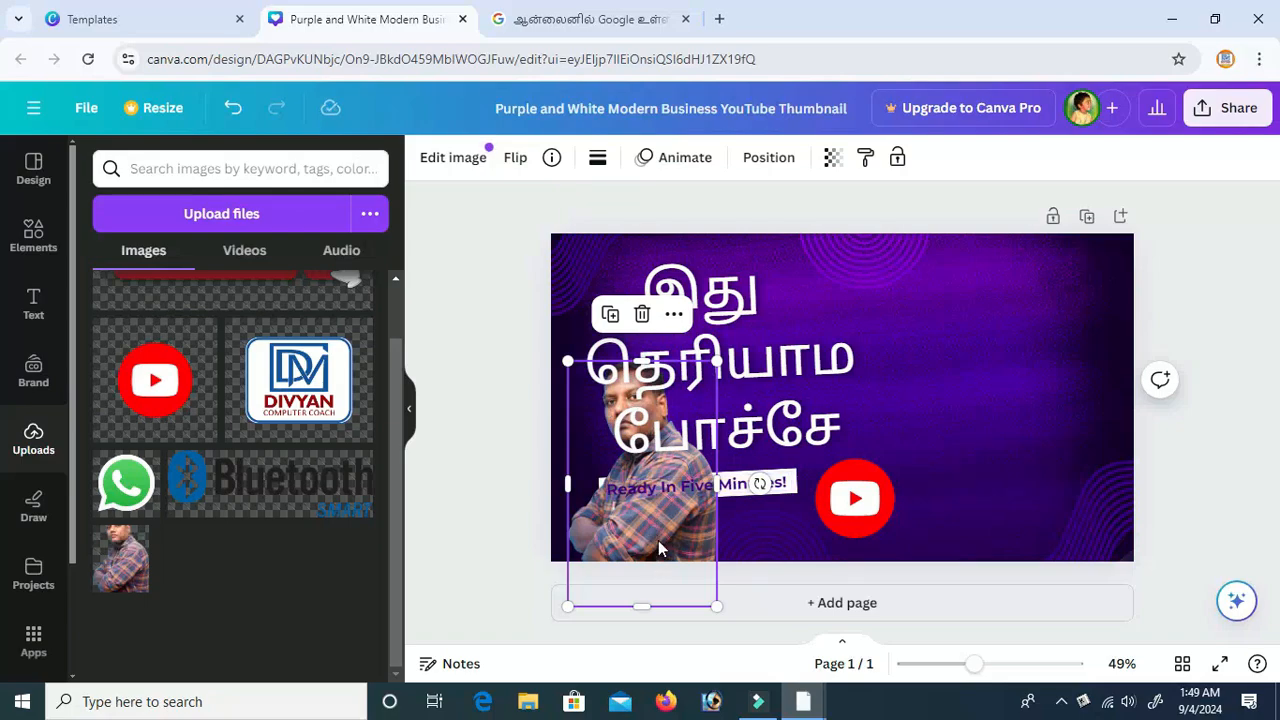
pyautogui.moveTo(651, 513); pyautogui.dragTo(701, 515)
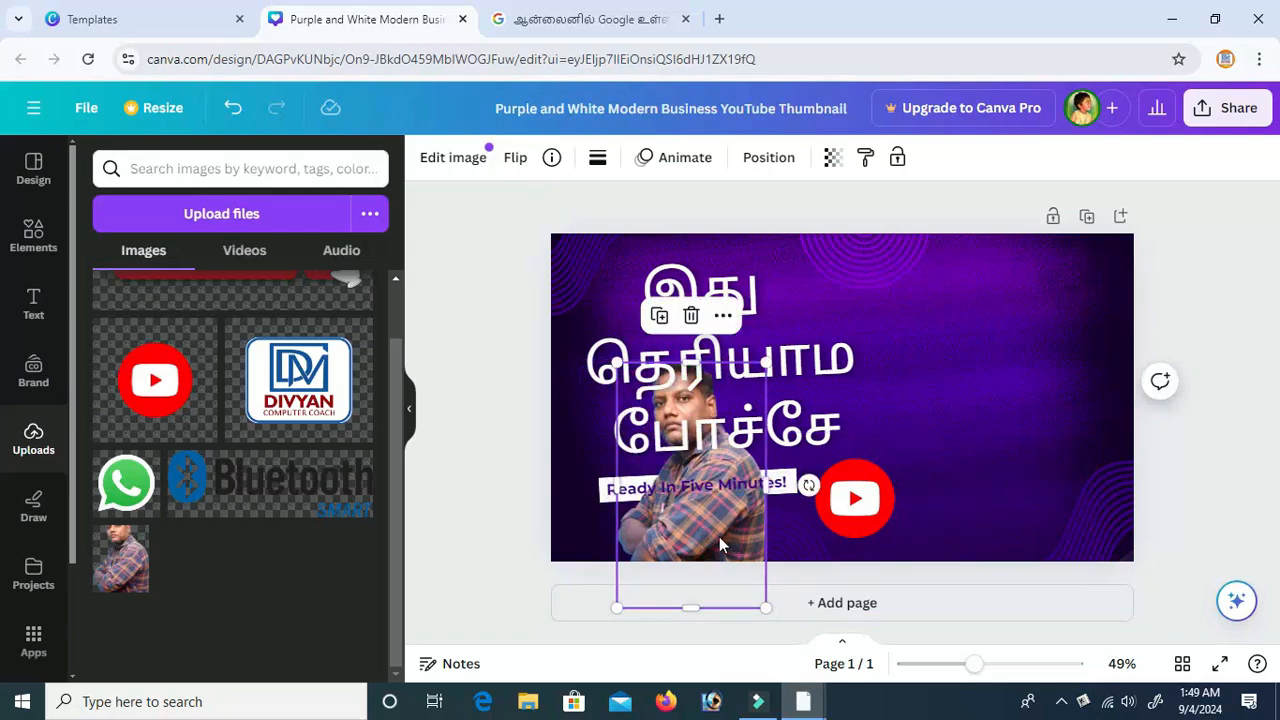
pyautogui.moveTo(722, 590); pyautogui.dragTo(1165, 600)
pyautogui.moveTo(1072, 497); pyautogui.dragTo(1052, 497)
pyautogui.click(1262, 436)
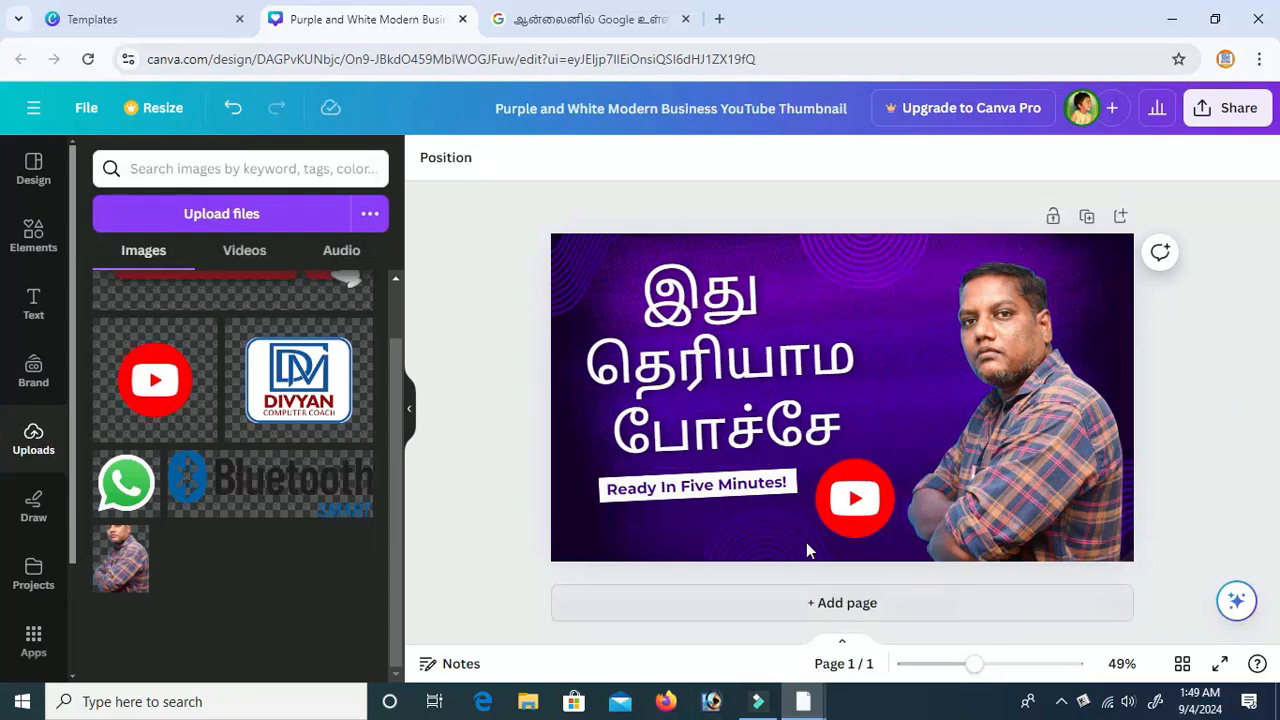
# Step: Add the uploaded SUBSCRIBED bell image, shrink it, and place it directly beneath the Ready In Five Minutes! label
pyautogui.scroll(1, 250, 350)
pyautogui.click(245, 330)
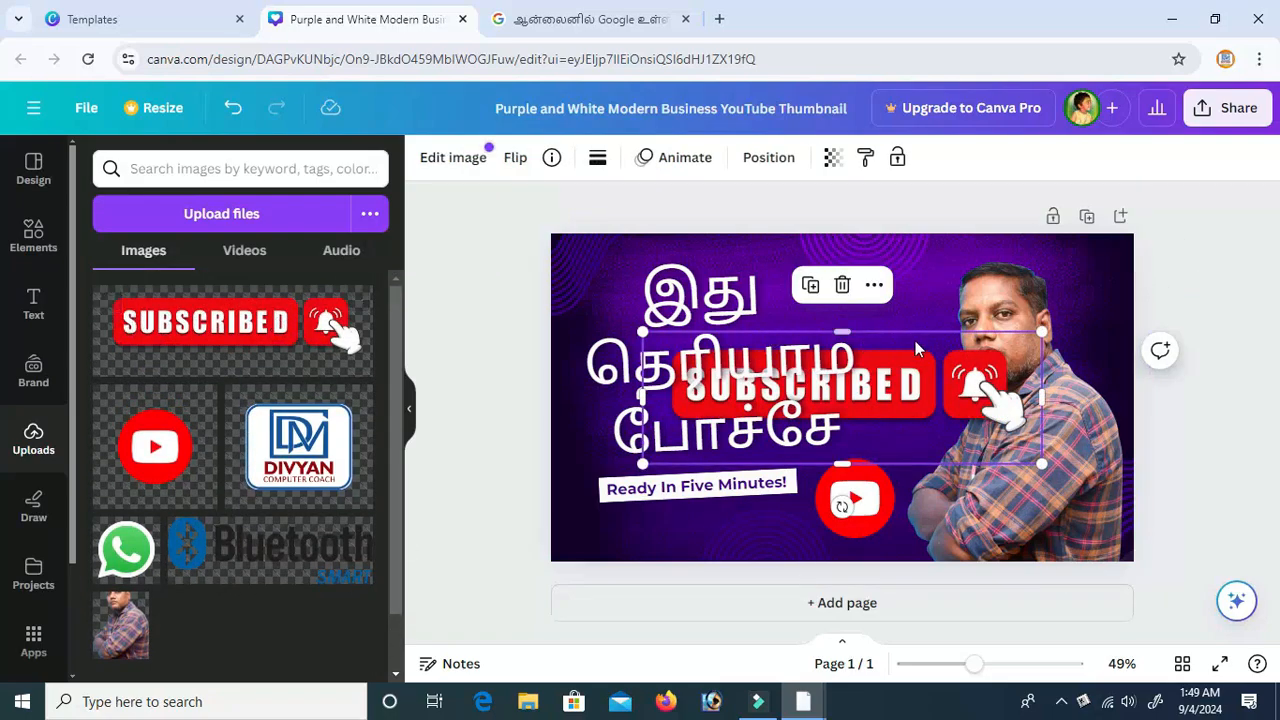
pyautogui.moveTo(1042, 332); pyautogui.dragTo(820, 405)
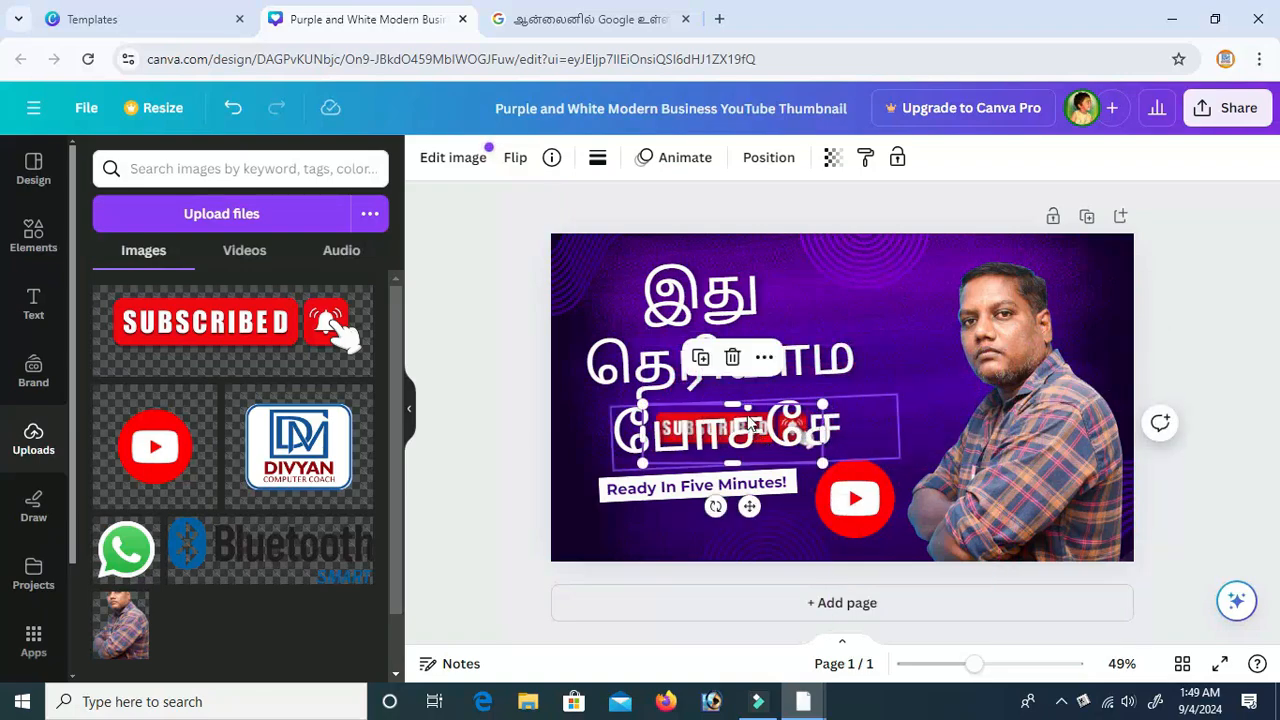
pyautogui.moveTo(743, 507); pyautogui.dragTo(722, 611)
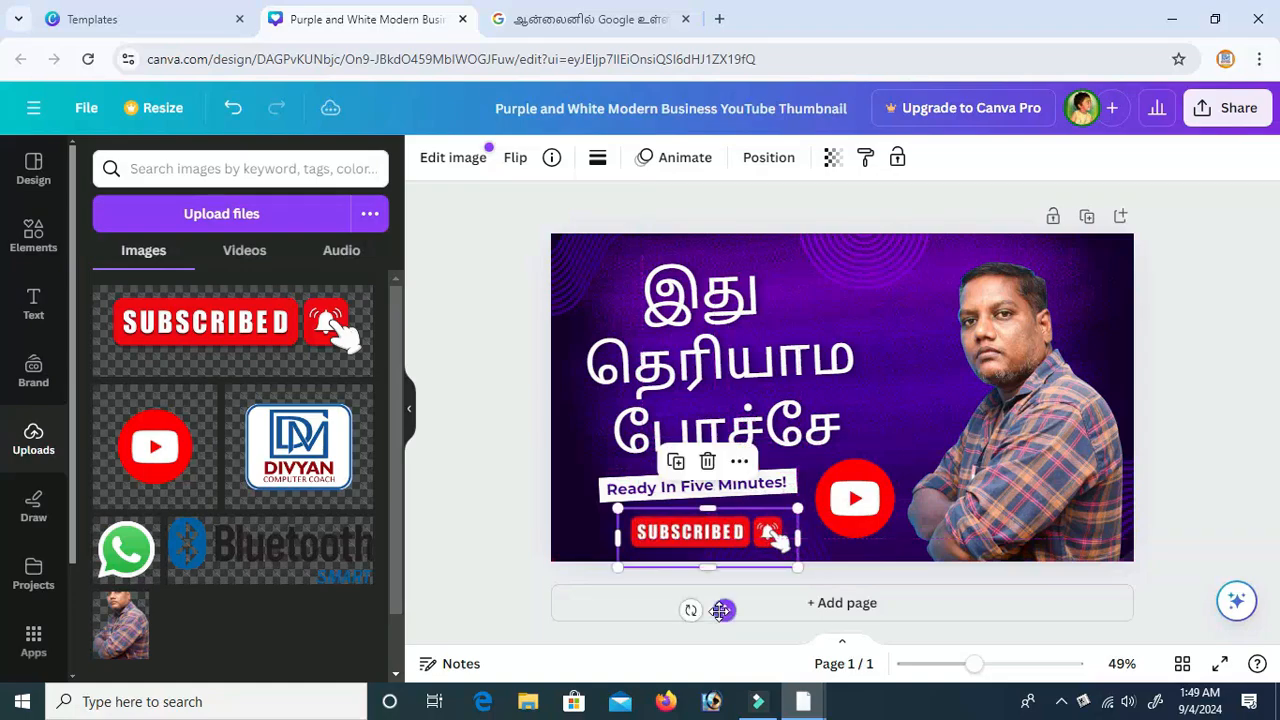
pyautogui.moveTo(722, 608); pyautogui.dragTo(700, 605)
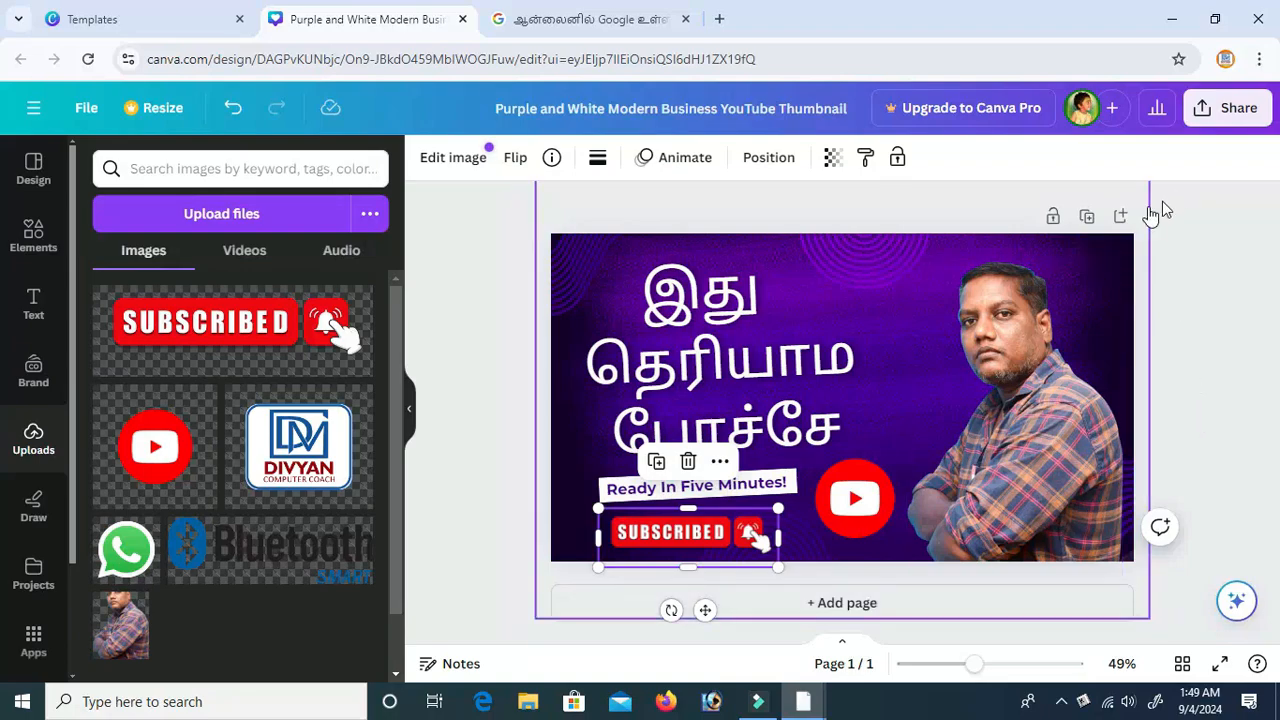
# Step: Examine the design's download settings and the available file types, keeping PNG selected
pyautogui.click(1241, 112)
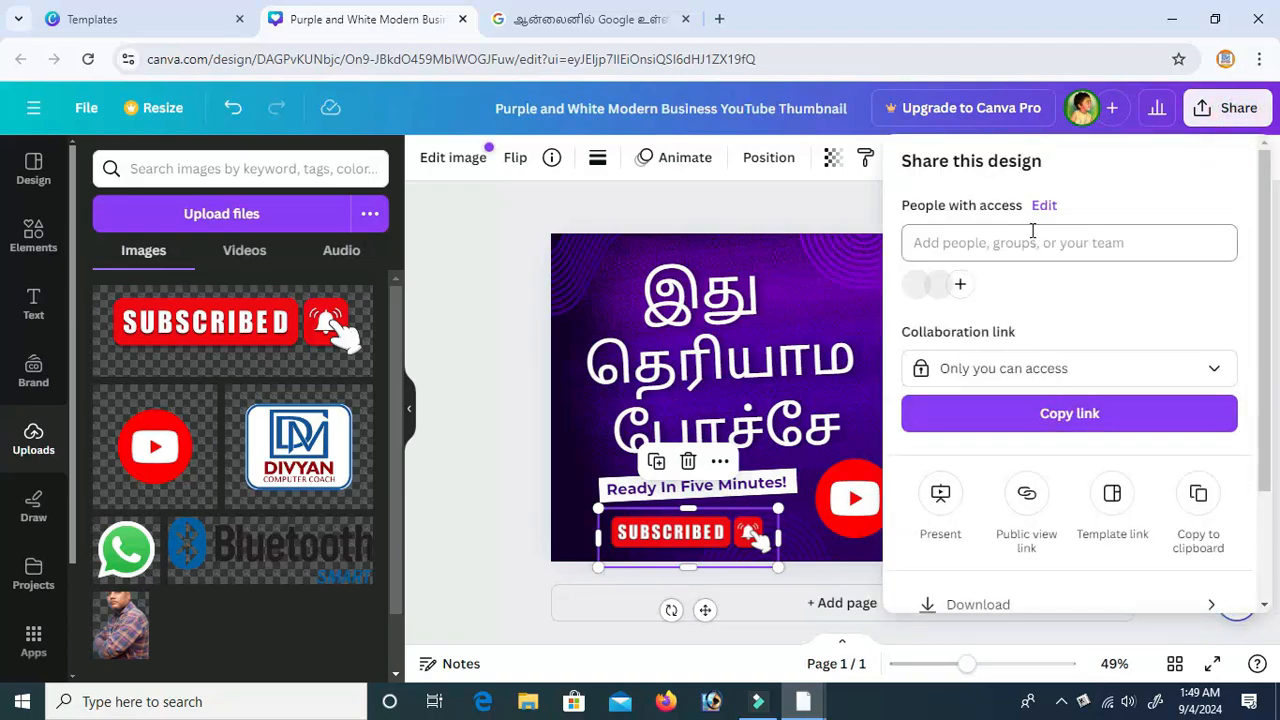
pyautogui.scroll(-2, 1036, 380)
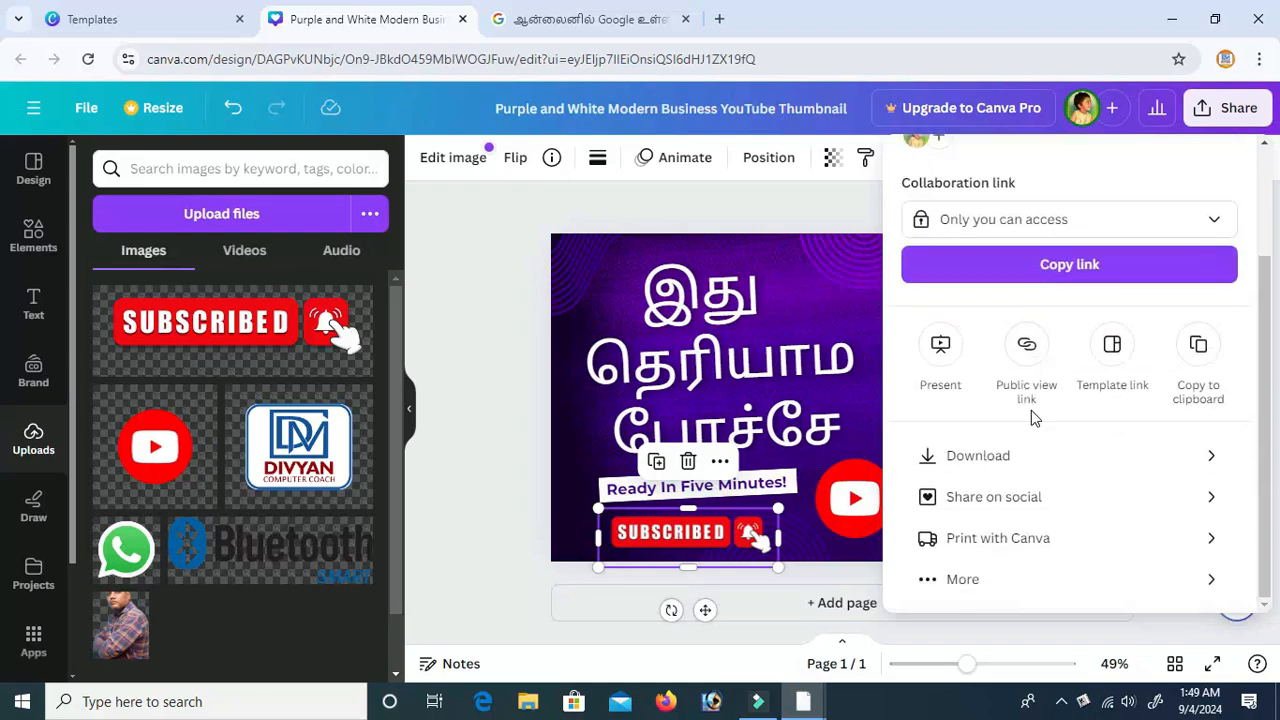
pyautogui.click(1006, 462)
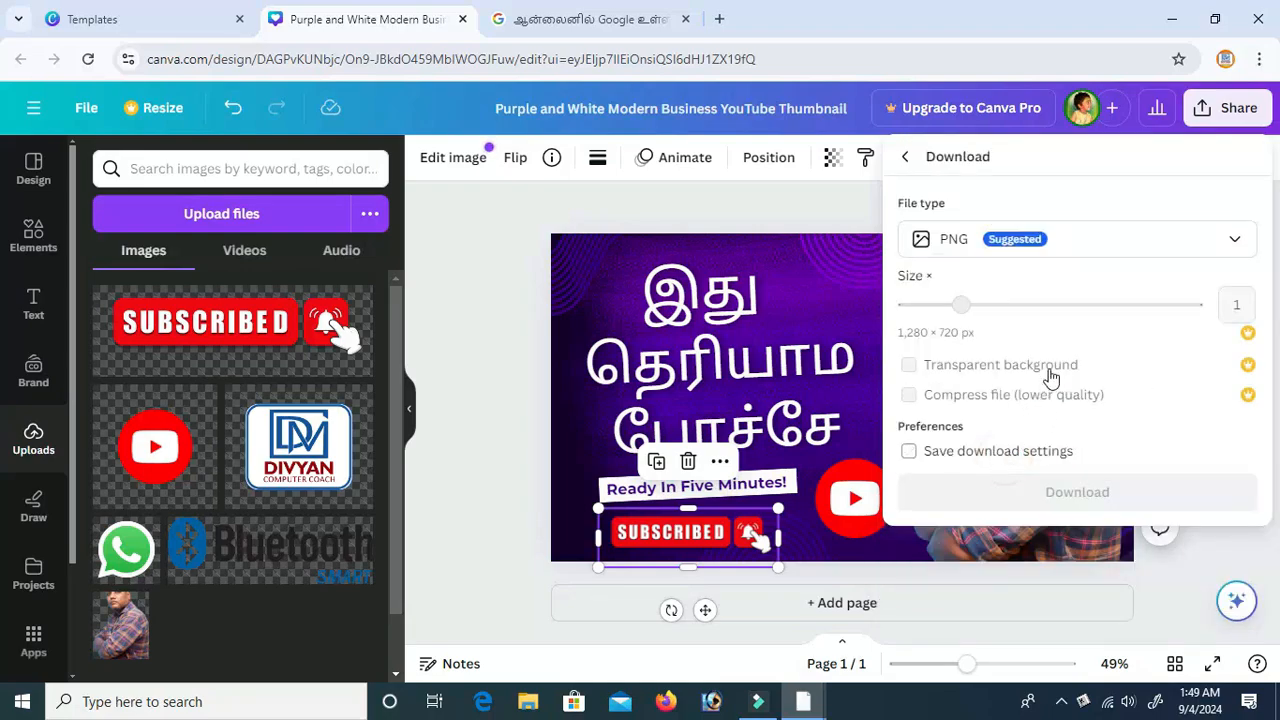
pyautogui.click(1228, 252)
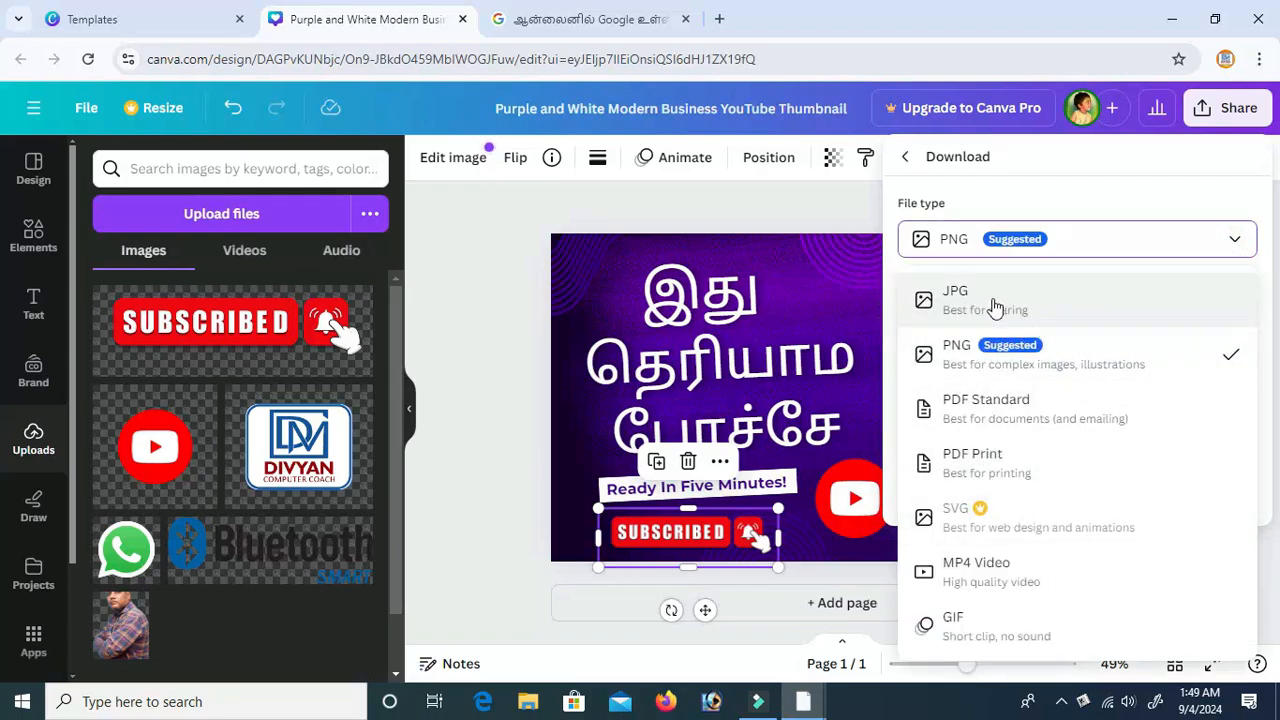
pyautogui.click(997, 224)
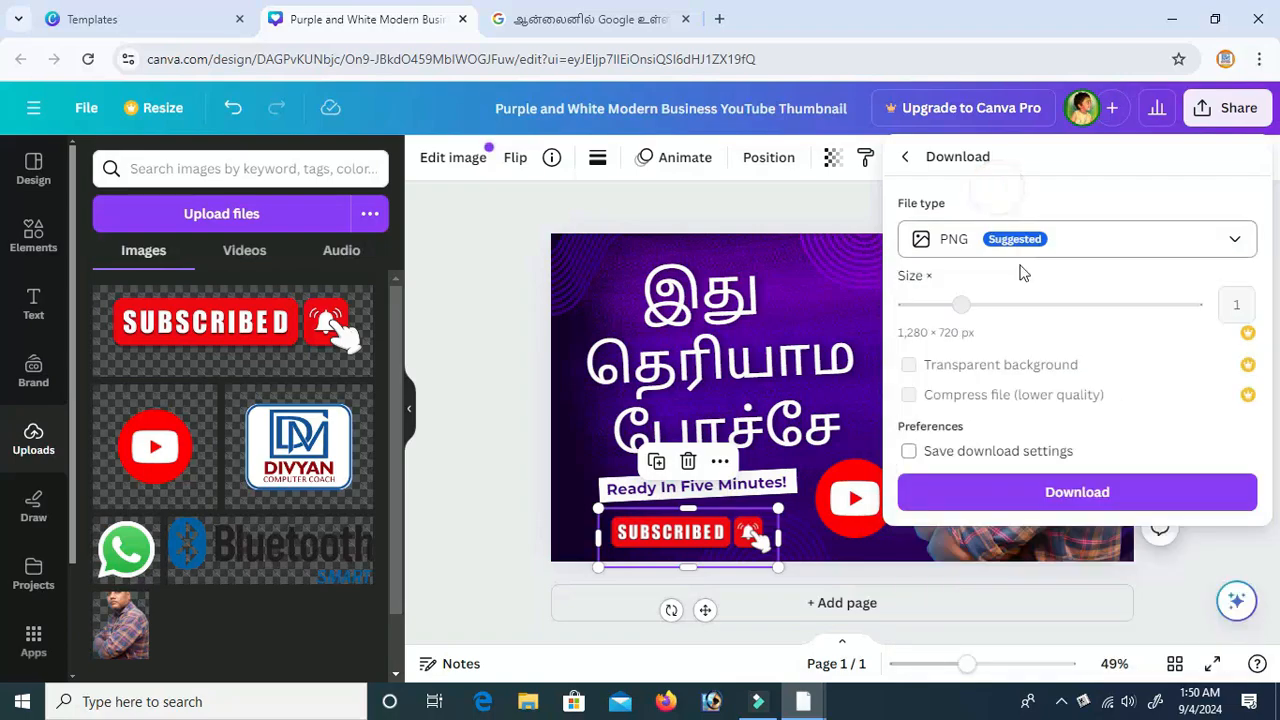
pyautogui.click(1275, 305)
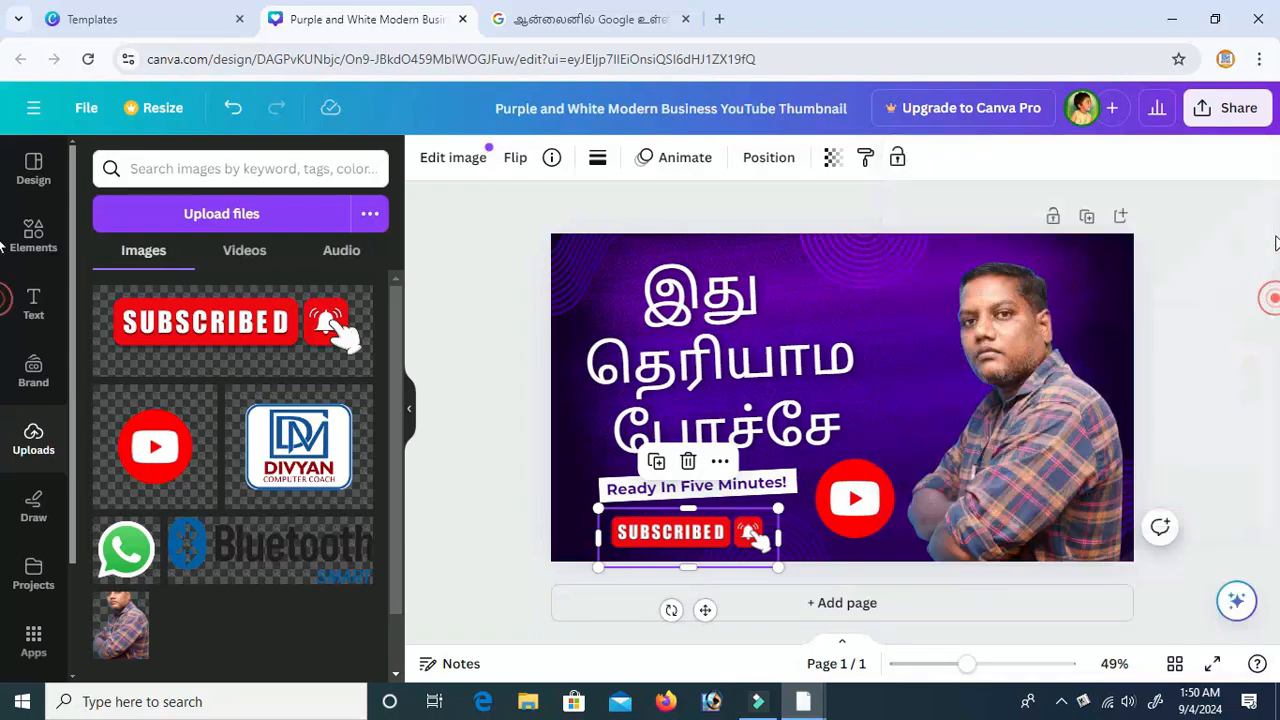
# Step: Download the thumbnail as a JPG with the option to save the download settings enabled
pyautogui.click(1237, 110)
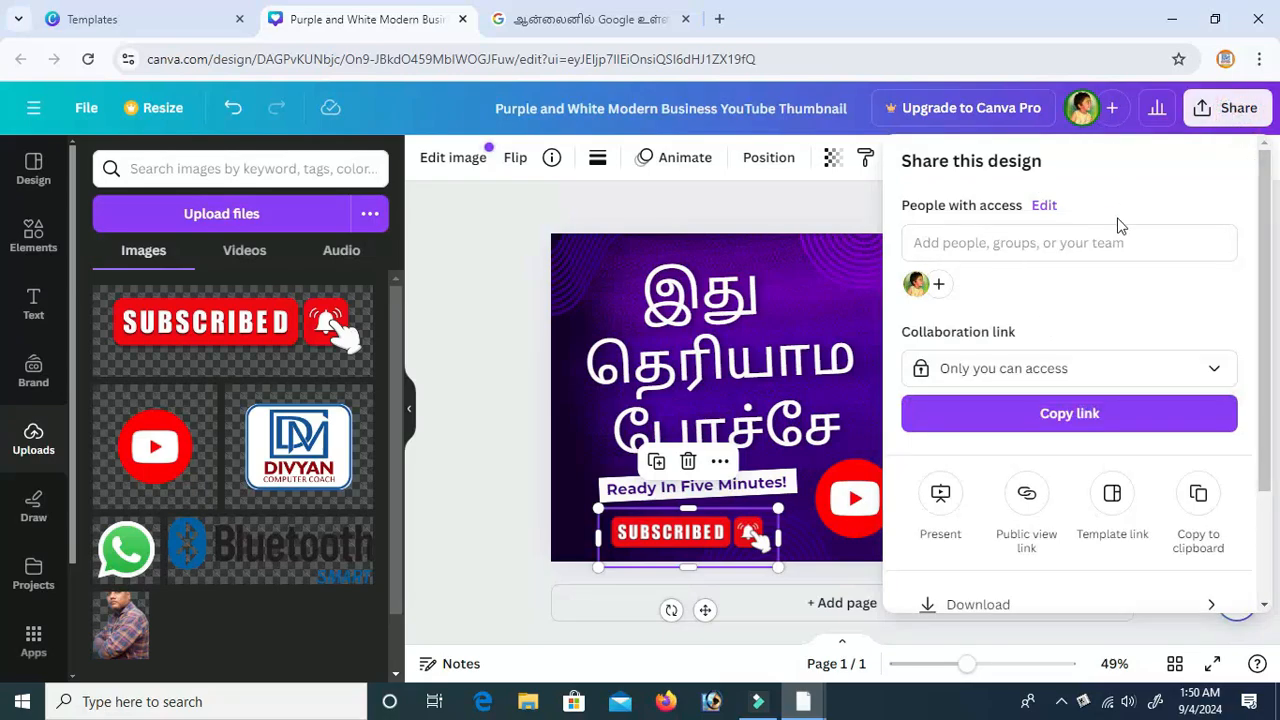
pyautogui.moveTo(1262, 218); pyautogui.dragTo(1265, 425)
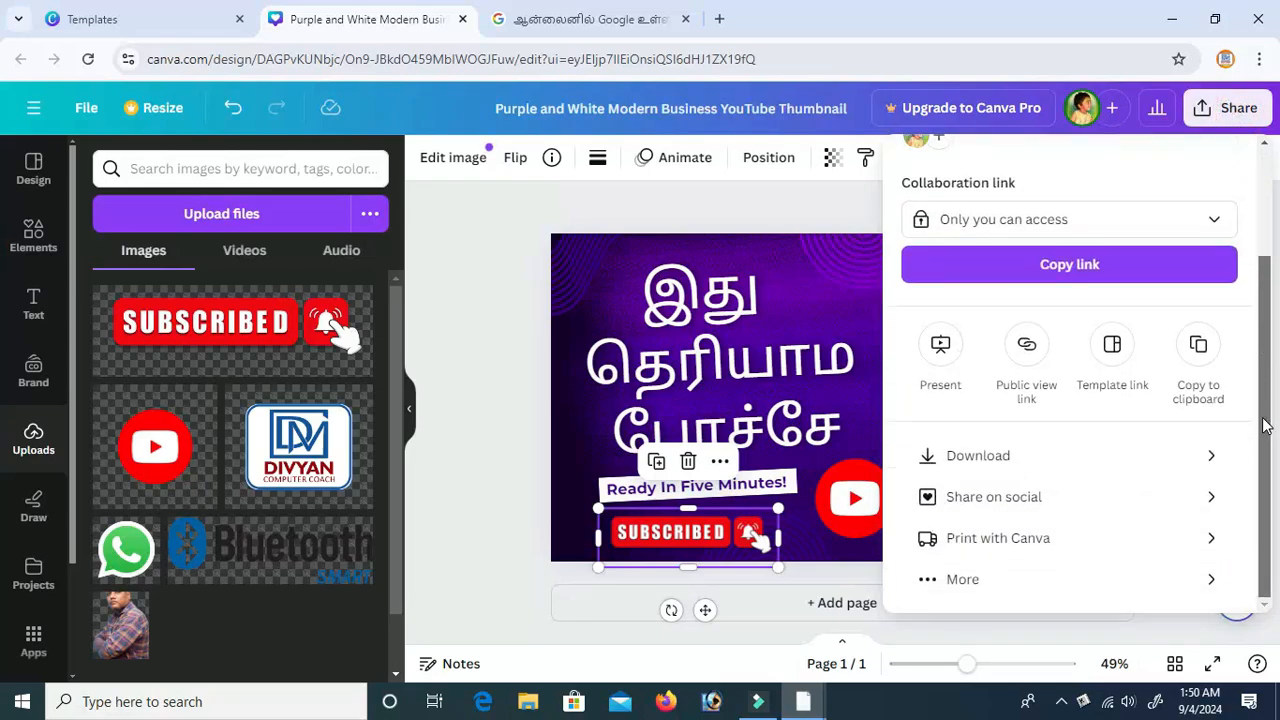
pyautogui.click(1112, 460)
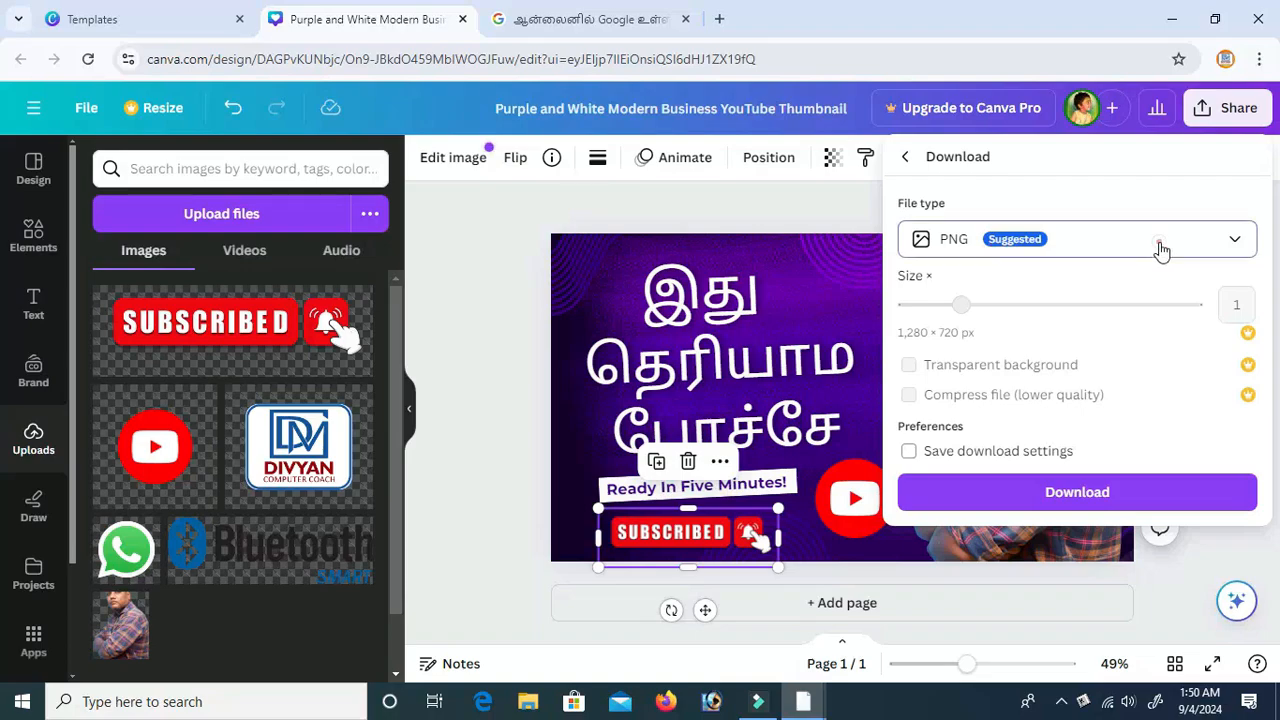
pyautogui.click(1160, 250)
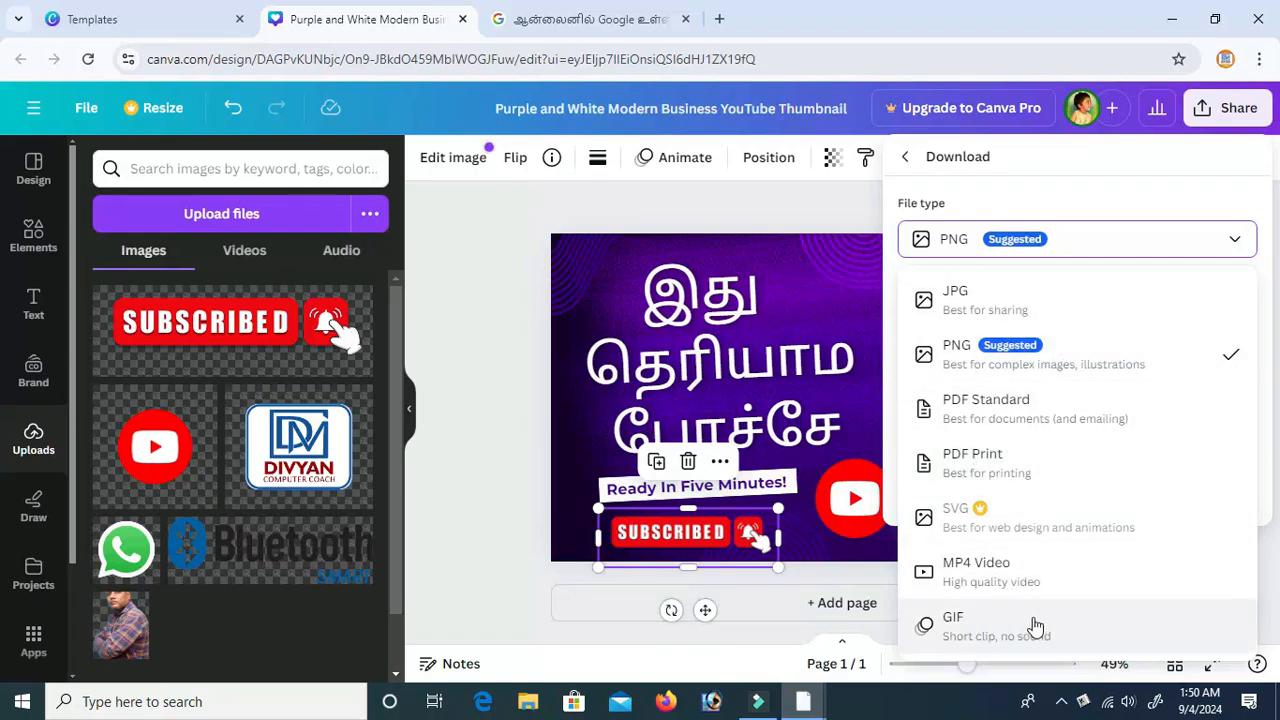
pyautogui.click(990, 300)
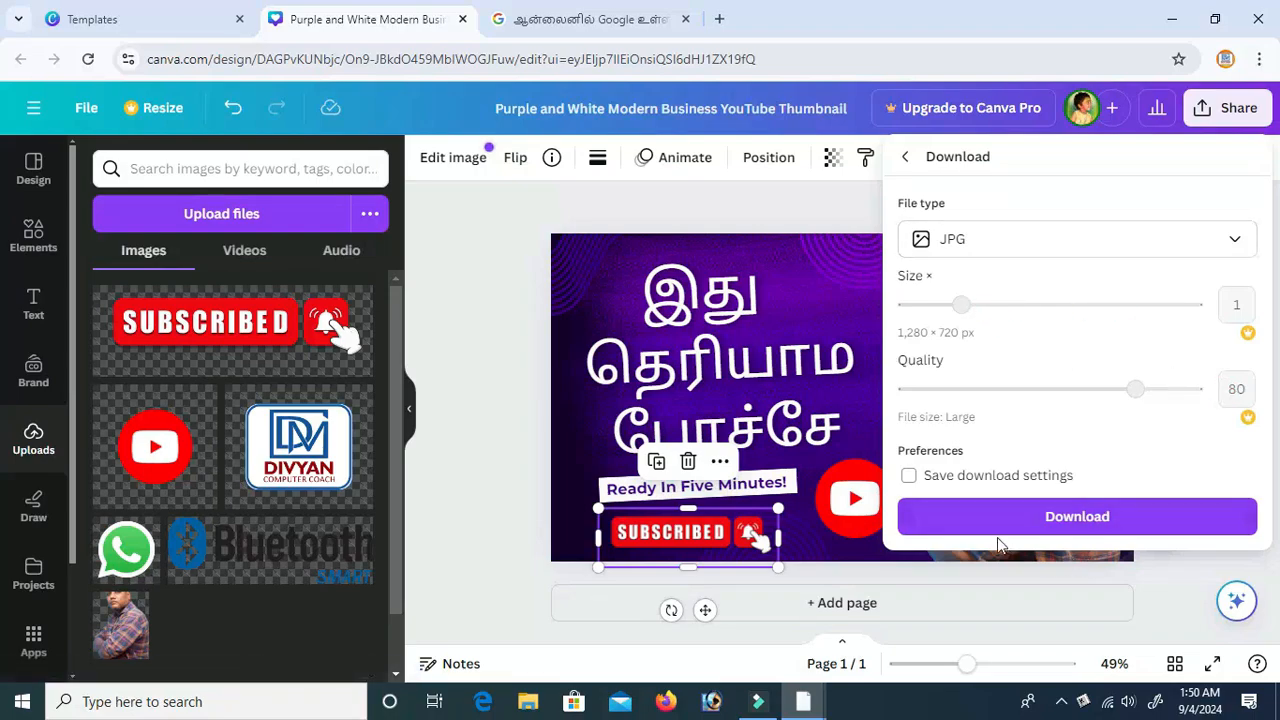
pyautogui.click(908, 476)
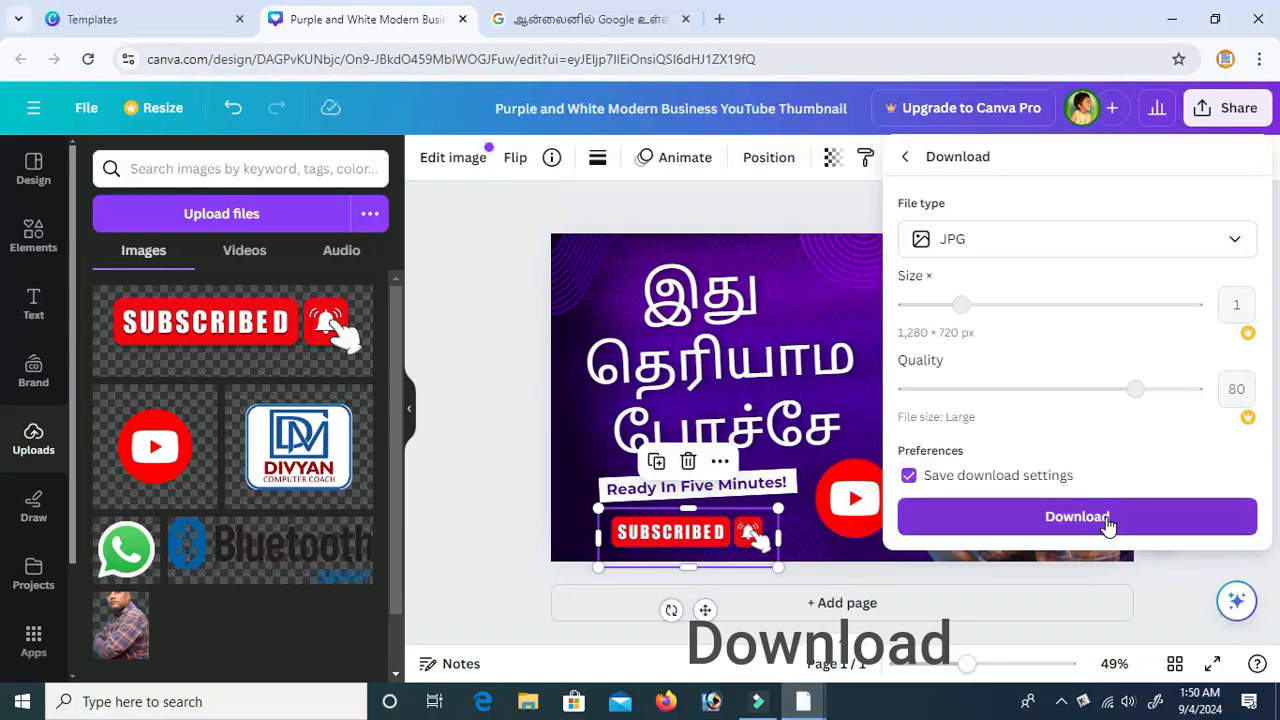
pyautogui.click(1107, 520)
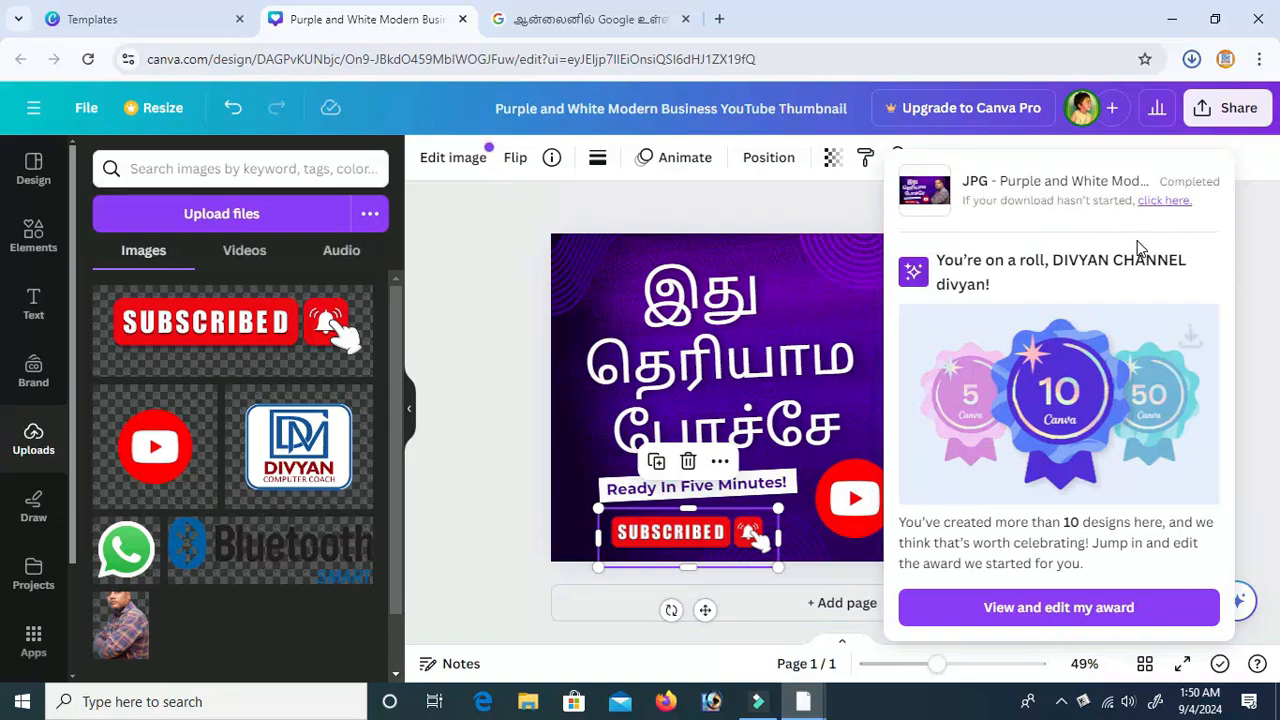
# Step: Locate the downloaded thumbnail JPG in the Downloads folder, open it for viewing, and close both the image and the folder
pyautogui.click(1192, 60)
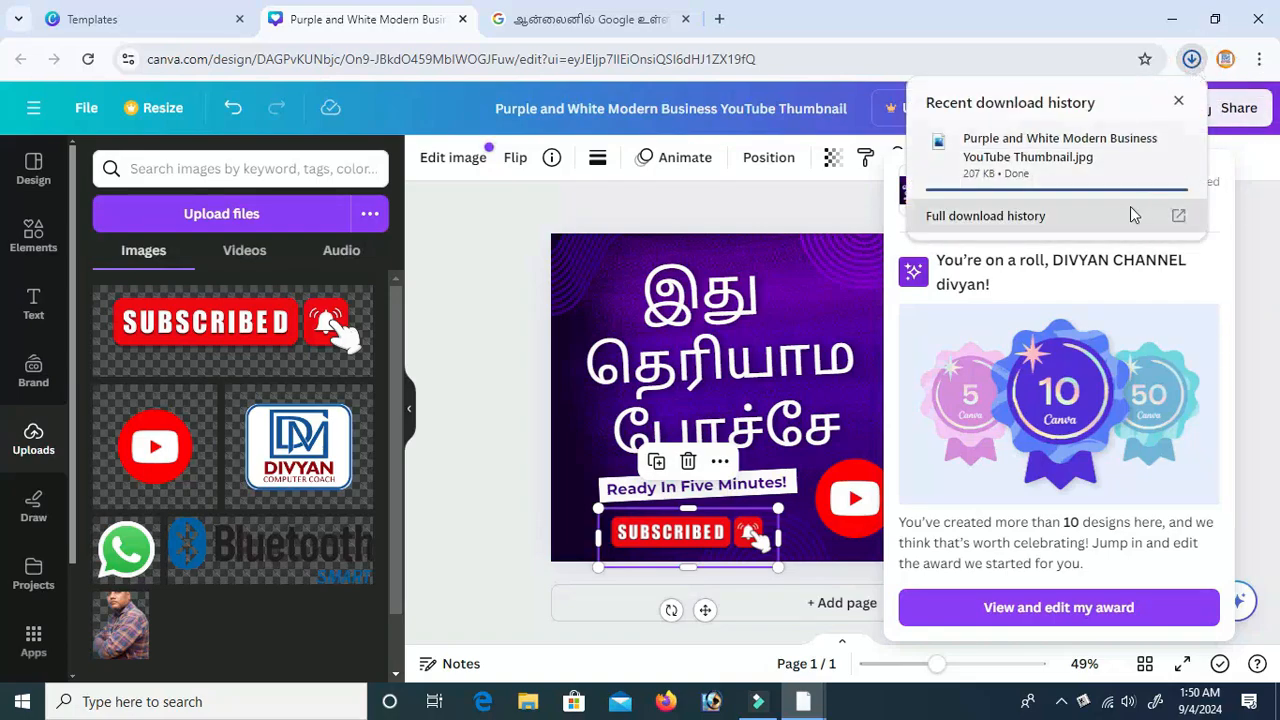
pyautogui.click(1143, 145)
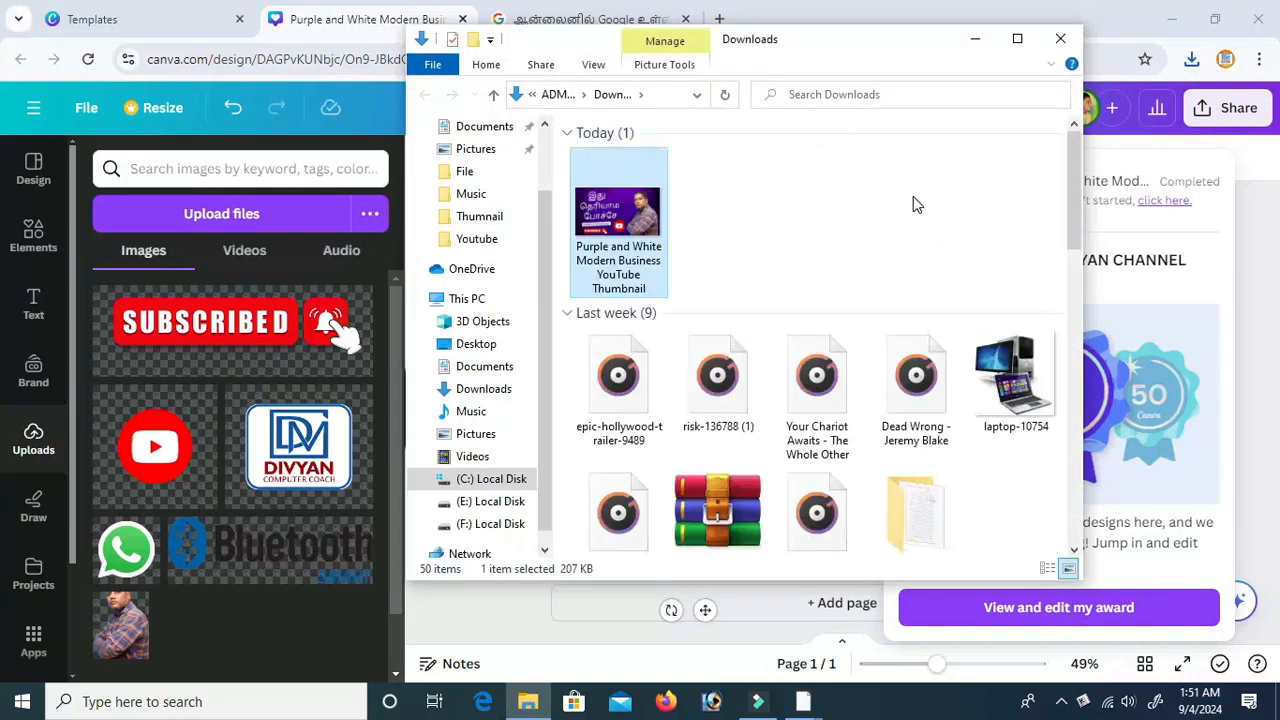
pyautogui.rightClick(653, 225)
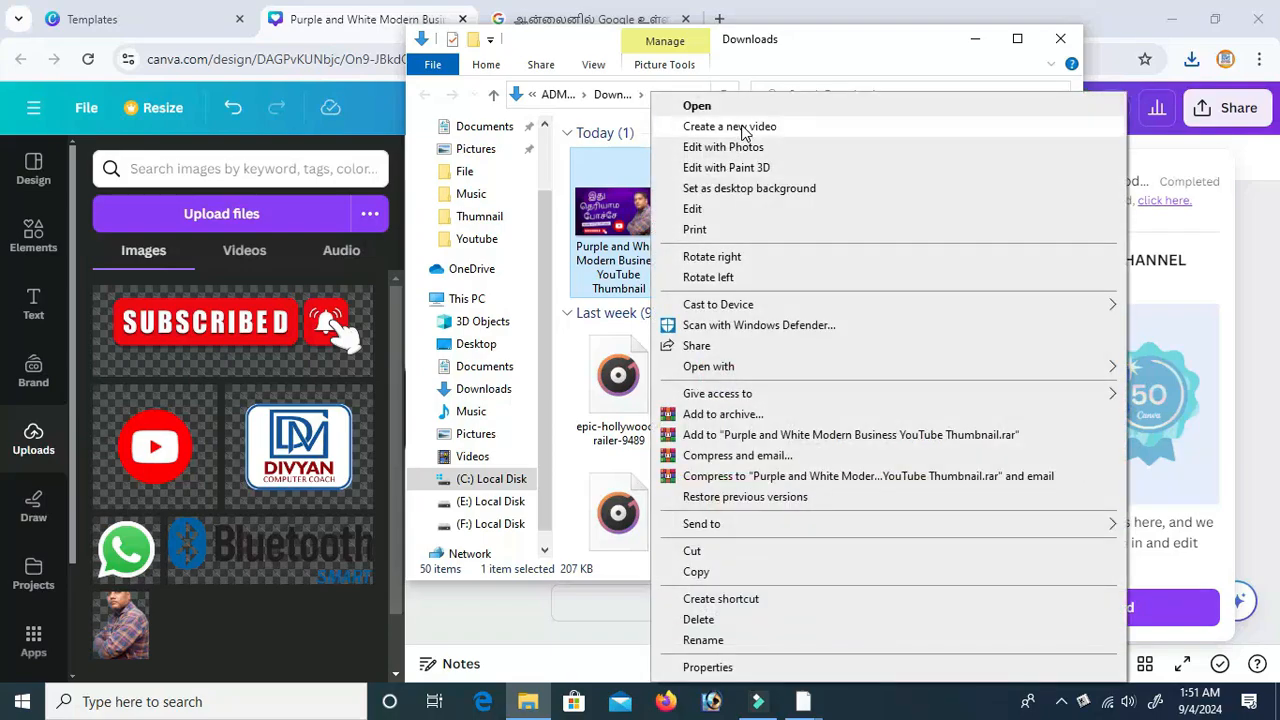
pyautogui.click(743, 112)
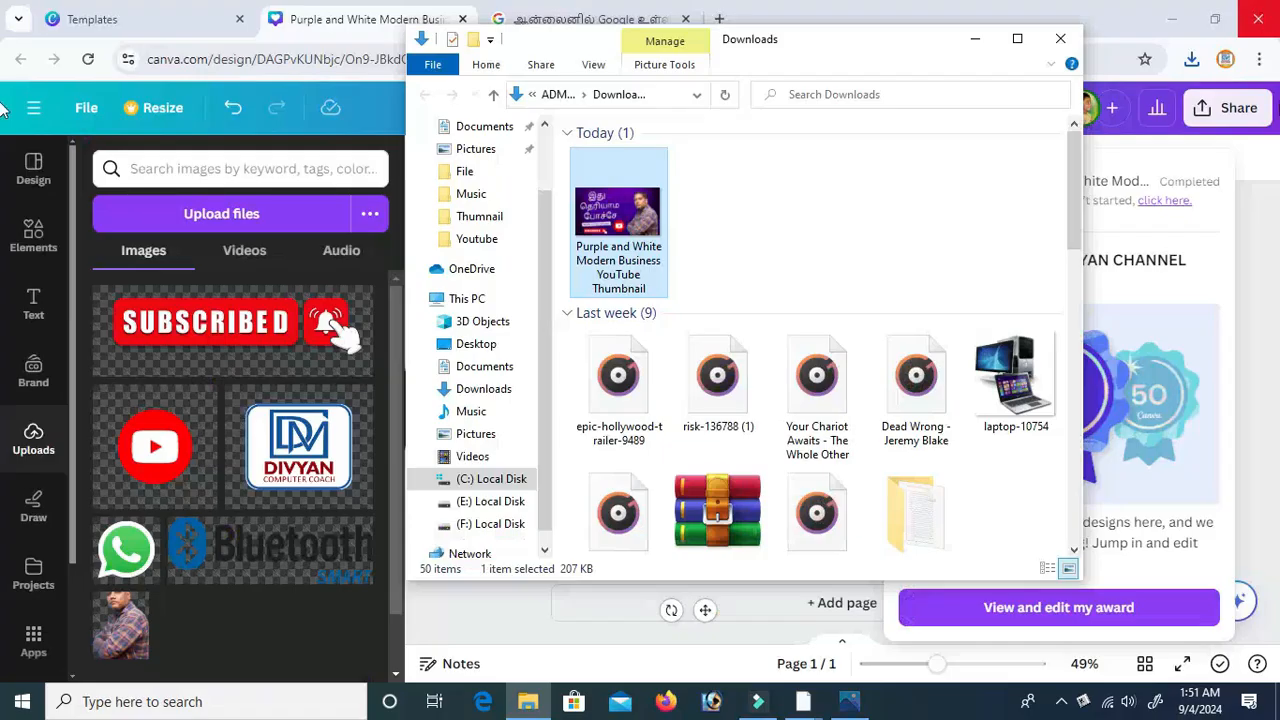
pyautogui.click(1258, 19)
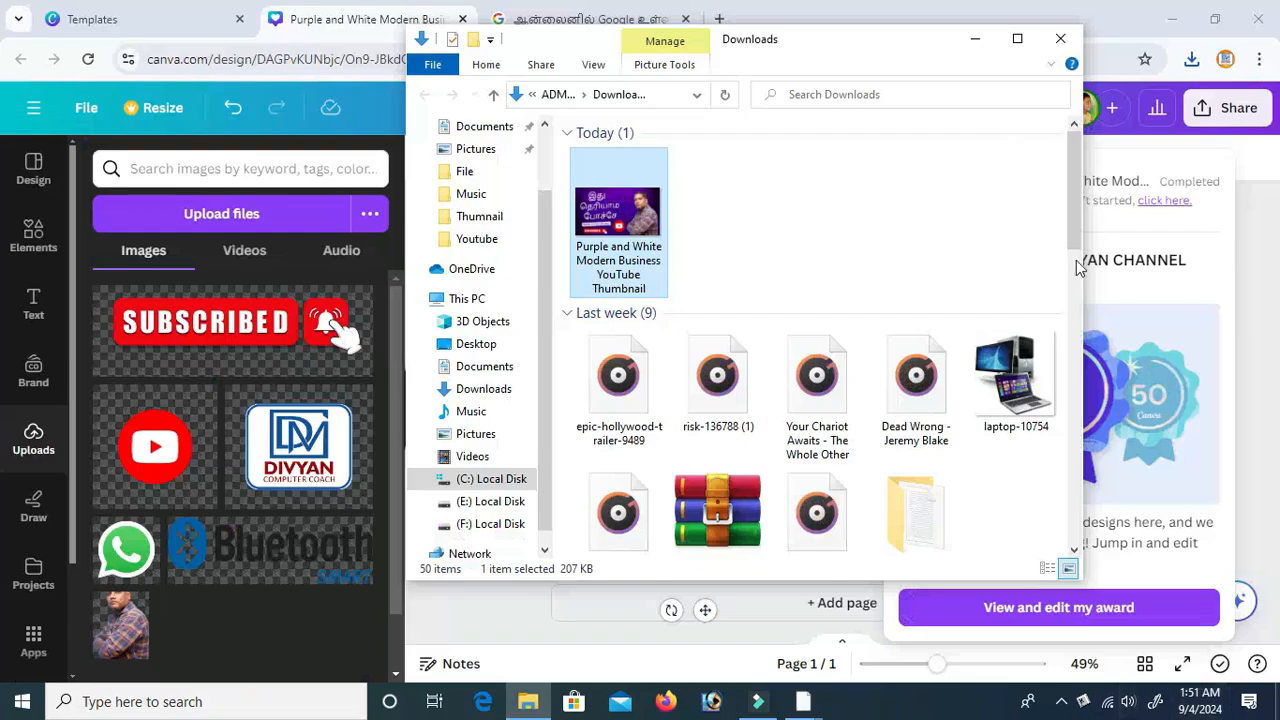
pyautogui.click(1060, 38)
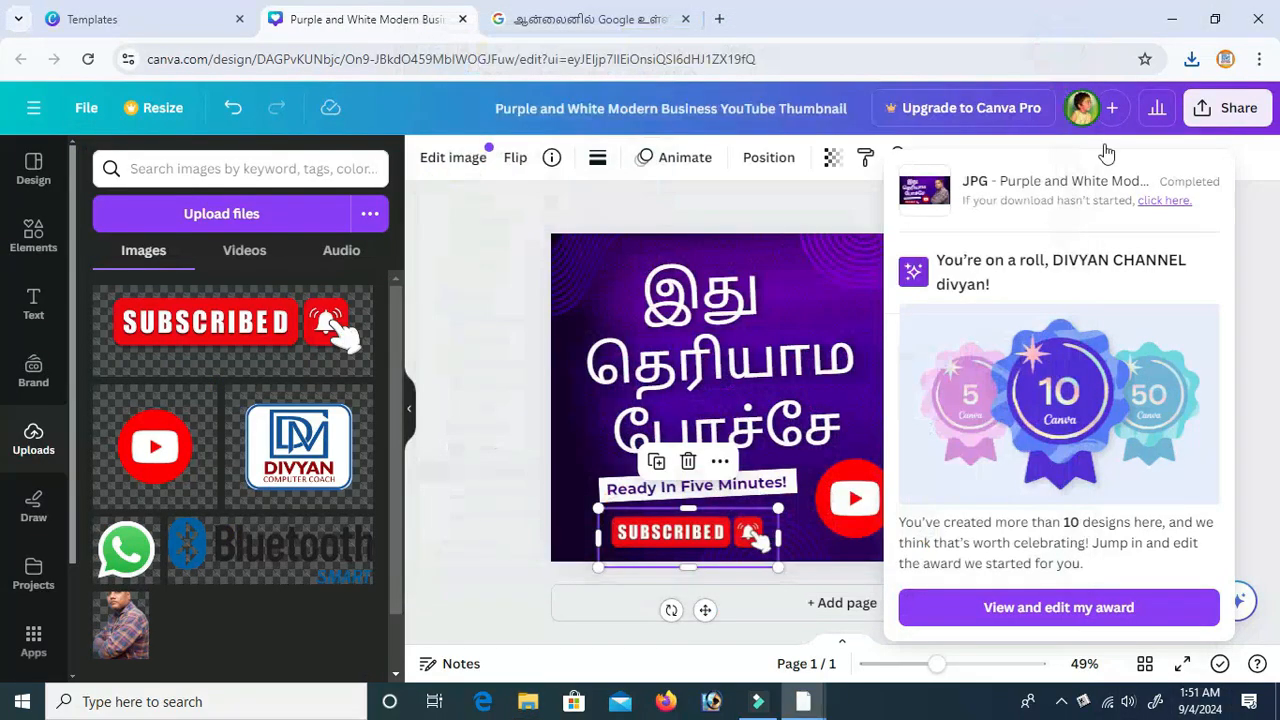